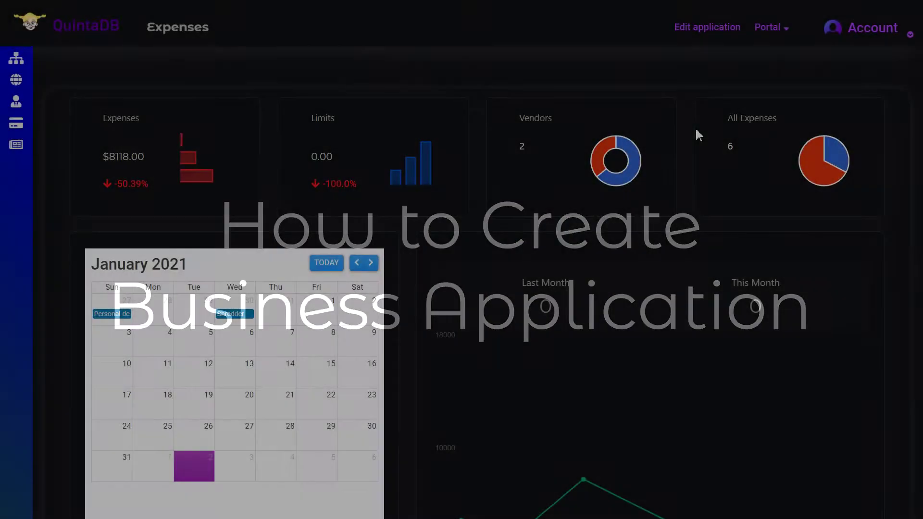
- Move the Shredder expense to January 6 in the Expenses calendar
{"action": "scroll", "coordinate": [696, 127], "scroll_direction": "down", "scroll_amount": 3}
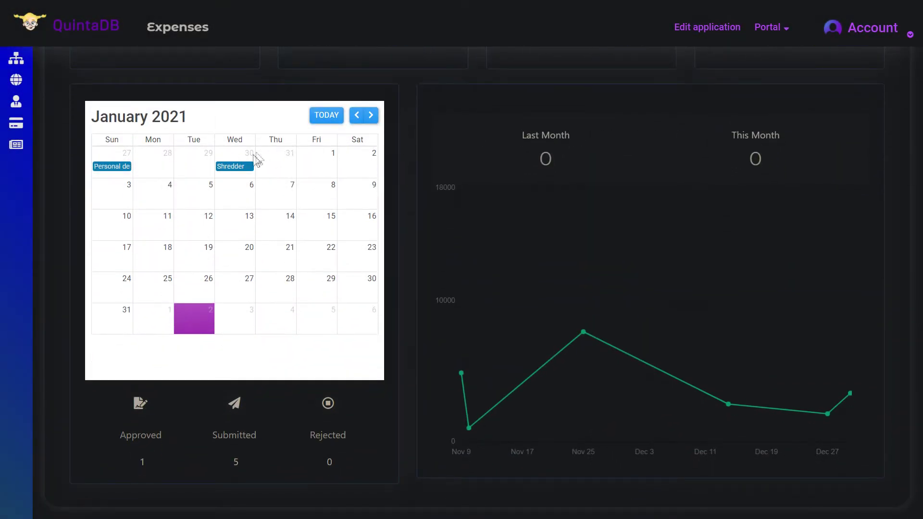
{"action": "left_click_drag", "start_coordinate": [243, 171], "coordinate": [242, 203]}
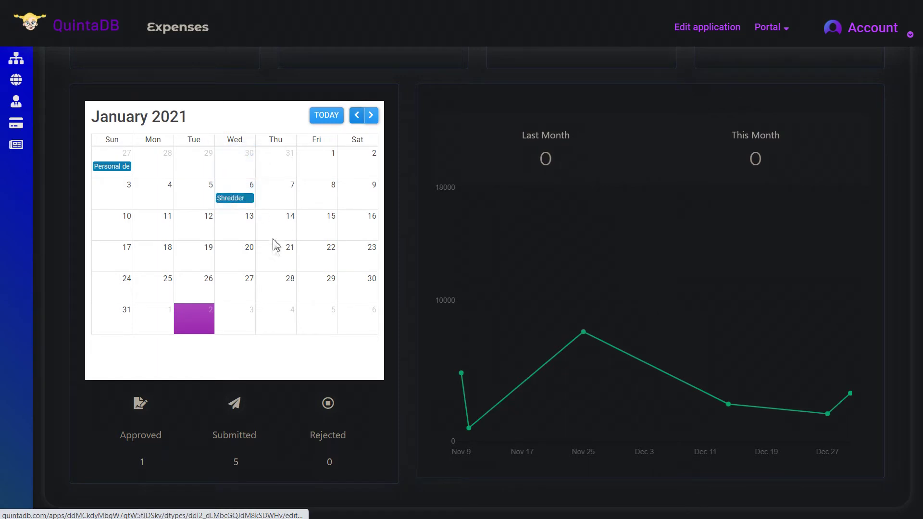
{"action": "scroll", "coordinate": [276, 245], "scroll_direction": "up", "scroll_amount": 3}
- Browse the Events and Job Search sample portals
{"action": "mouse_move", "coordinate": [45, 125]}
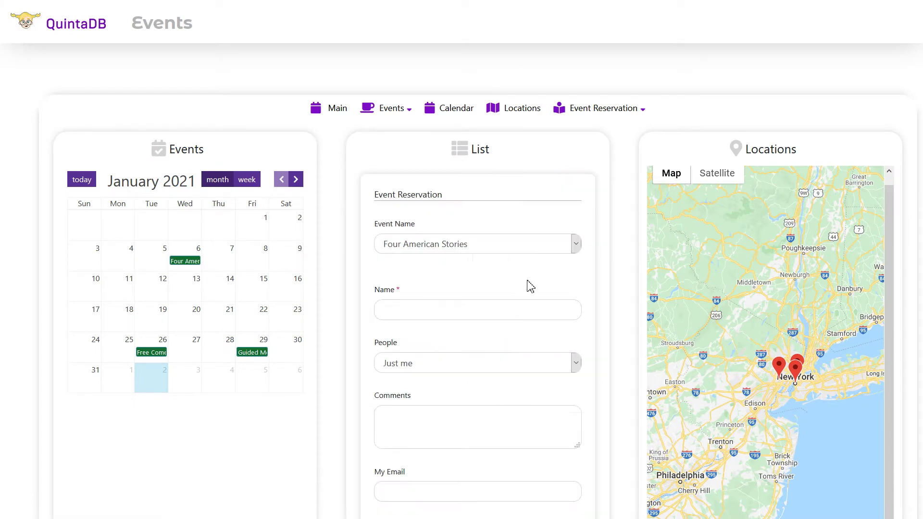
{"action": "scroll", "coordinate": [530, 286], "scroll_direction": "down", "scroll_amount": 1}
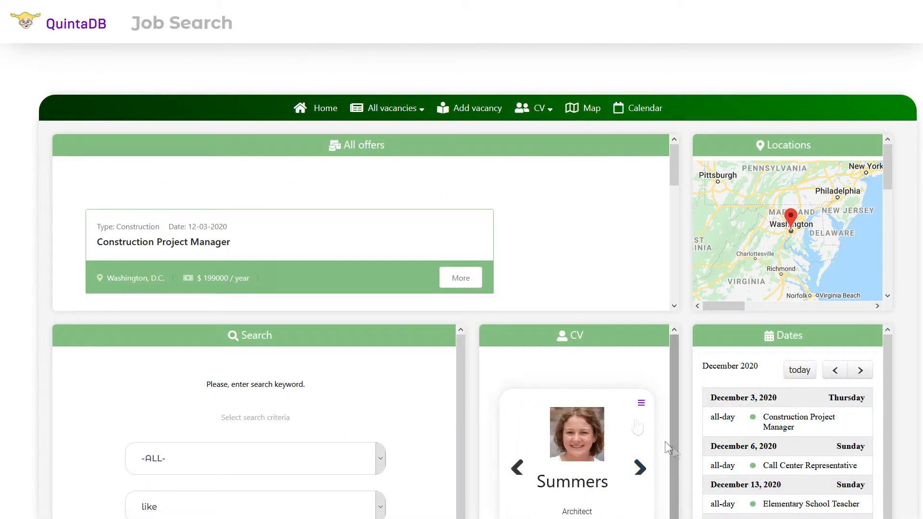
{"action": "scroll", "coordinate": [466, 243], "scroll_direction": "down", "scroll_amount": 5}
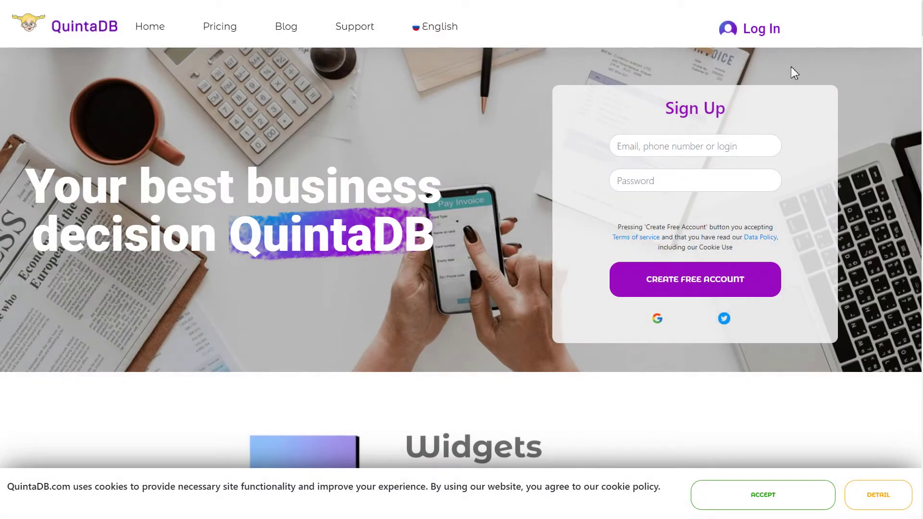
- Sign up with a login and password, accept the cookie notice, and create the free account
{"action": "left_click", "coordinate": [759, 150]}
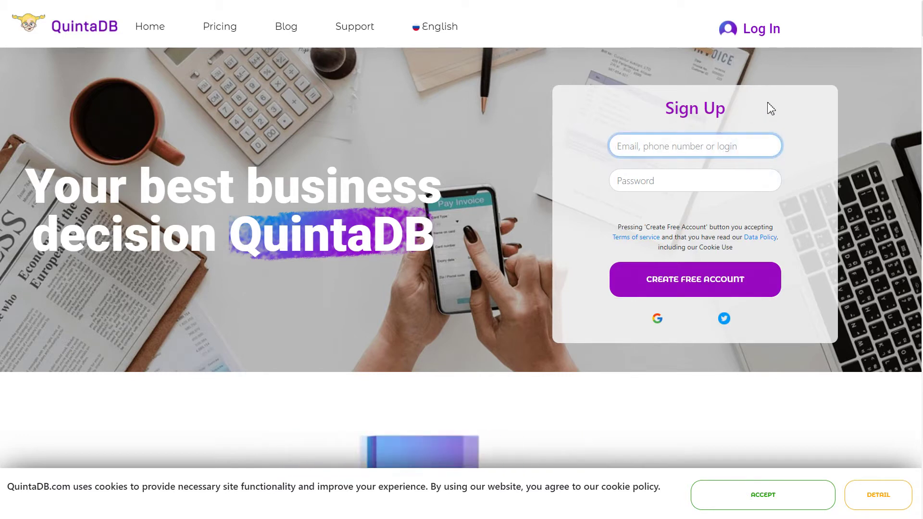
{"action": "type", "text": "j"}
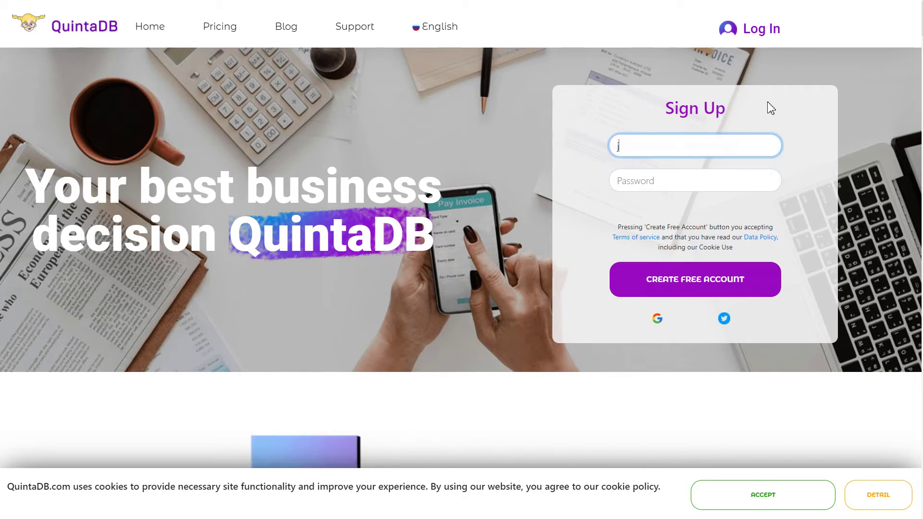
{"action": "type", "text": "ohn_doe"}
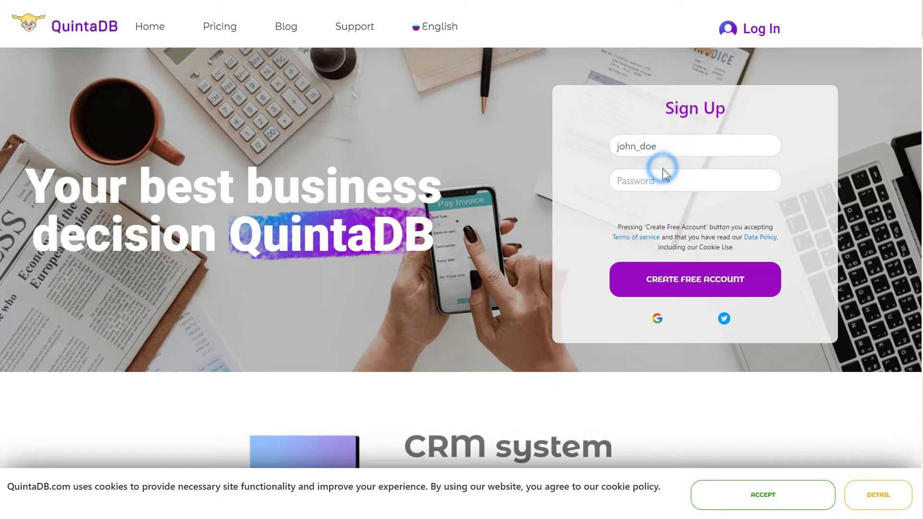
{"action": "left_click", "coordinate": [659, 181]}
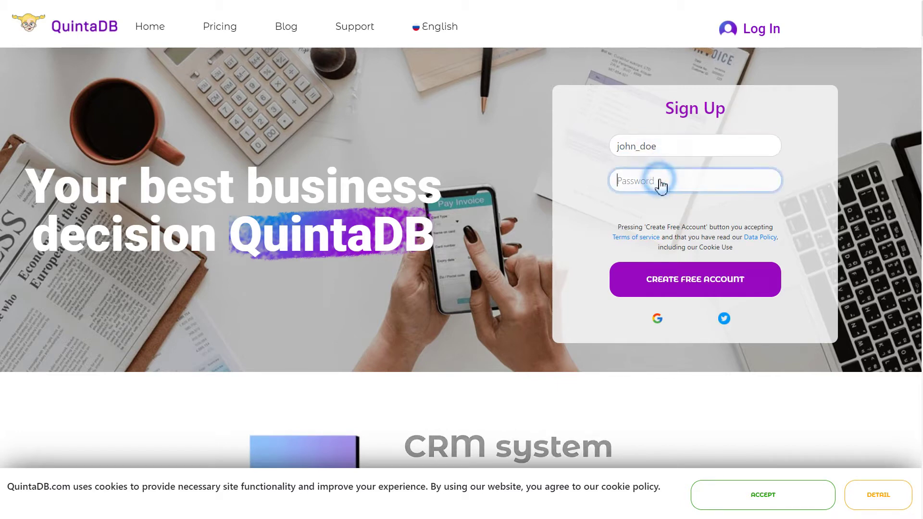
{"action": "type", "text": "••••••"}
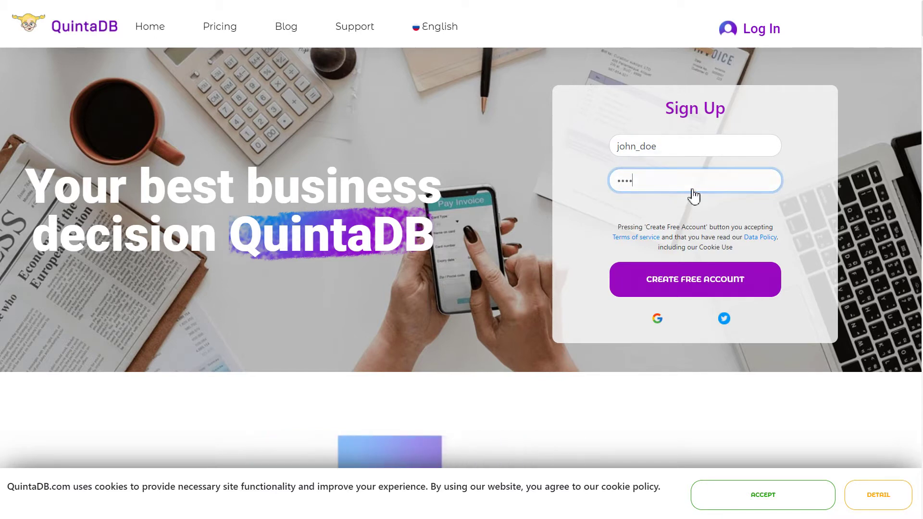
{"action": "type", "text": "••"}
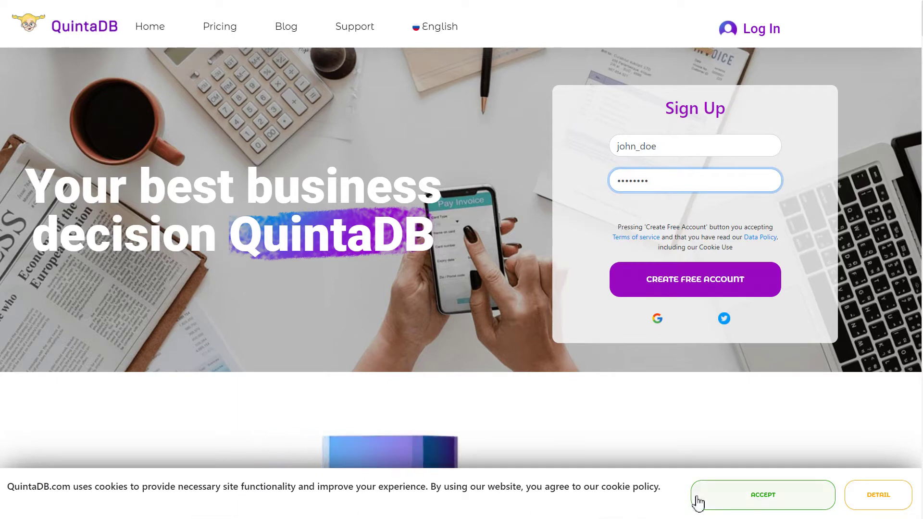
{"action": "left_click", "coordinate": [728, 498]}
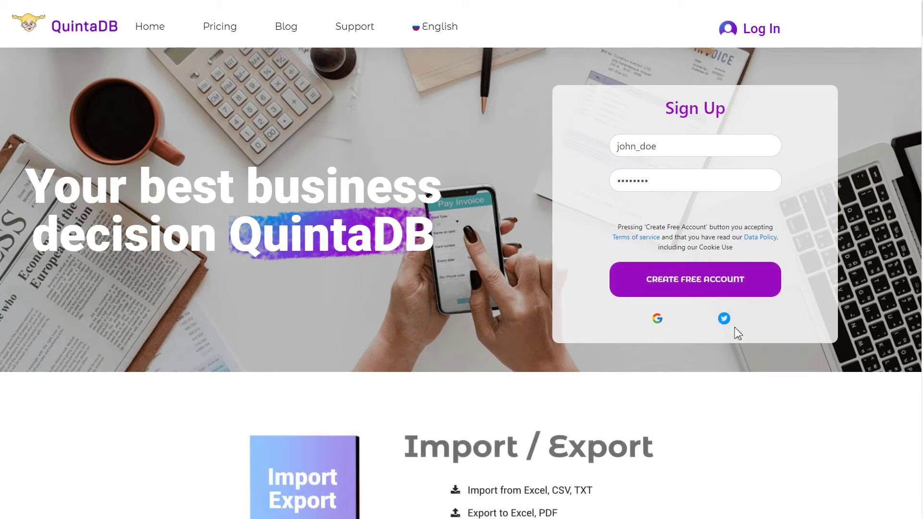
{"action": "left_click", "coordinate": [706, 299]}
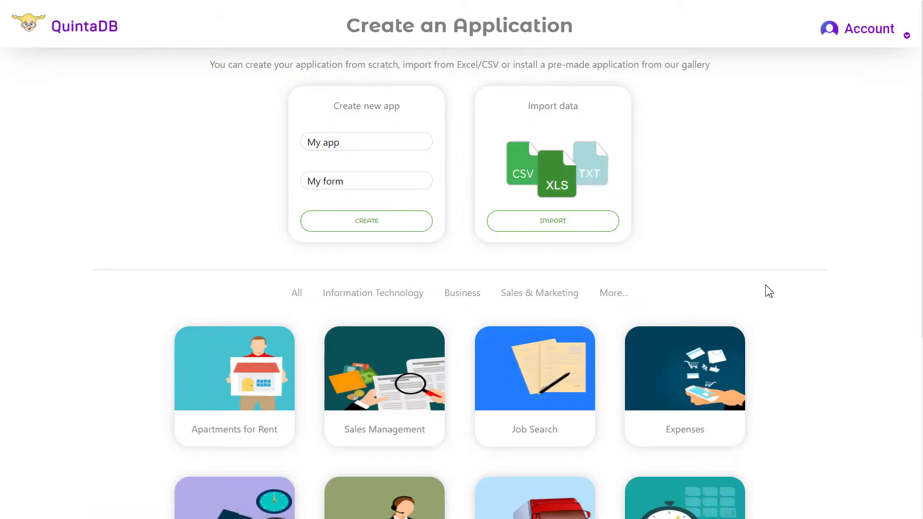
- From the account menu, enlarge then restore the text size and toggle high-contrast mode on and off
{"action": "scroll", "coordinate": [769, 291], "scroll_direction": "down", "scroll_amount": 5}
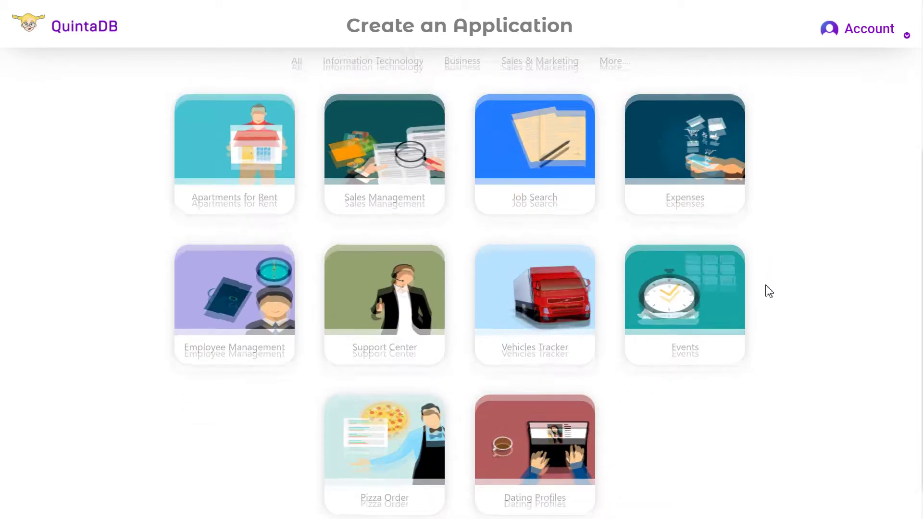
{"action": "scroll", "coordinate": [769, 292], "scroll_direction": "up", "scroll_amount": 5}
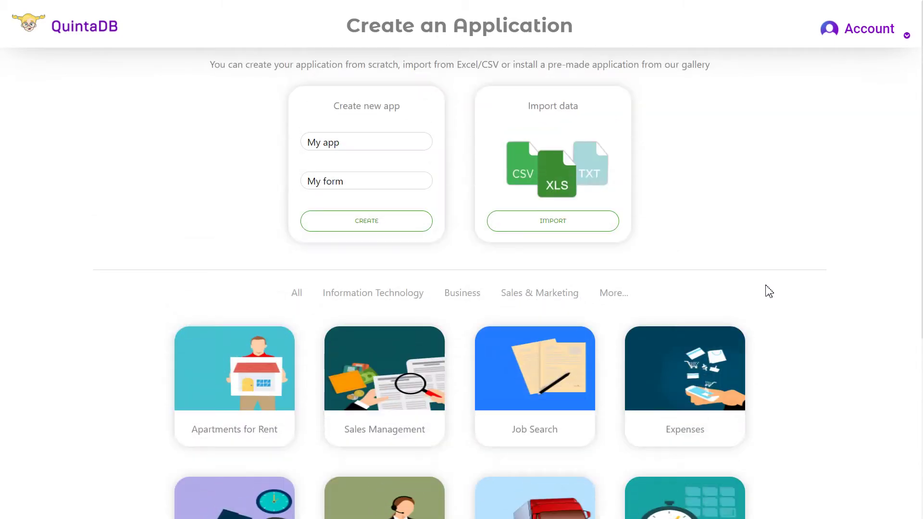
{"action": "left_click", "coordinate": [871, 34]}
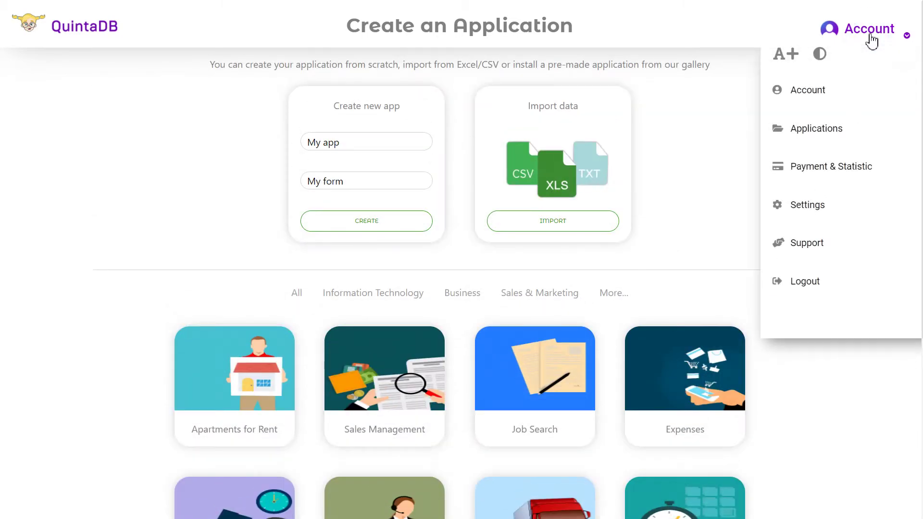
{"action": "left_click", "coordinate": [787, 55]}
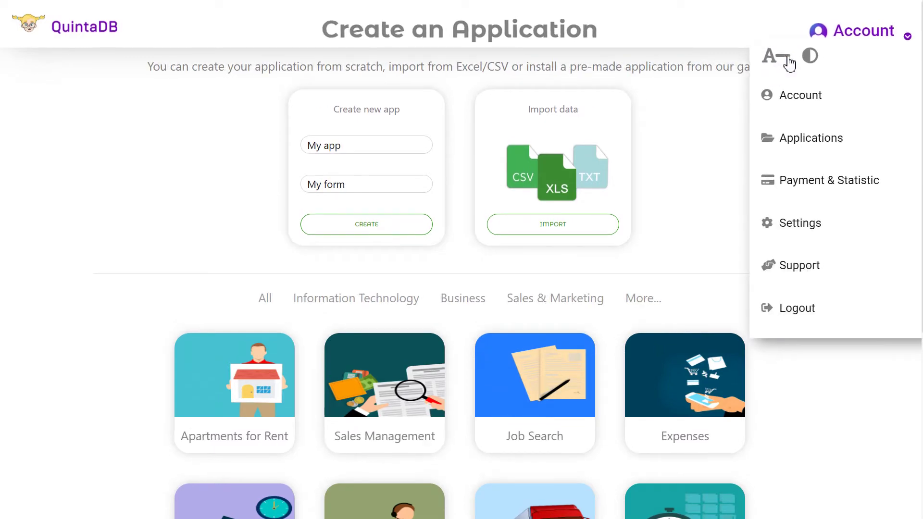
{"action": "left_click", "coordinate": [776, 59]}
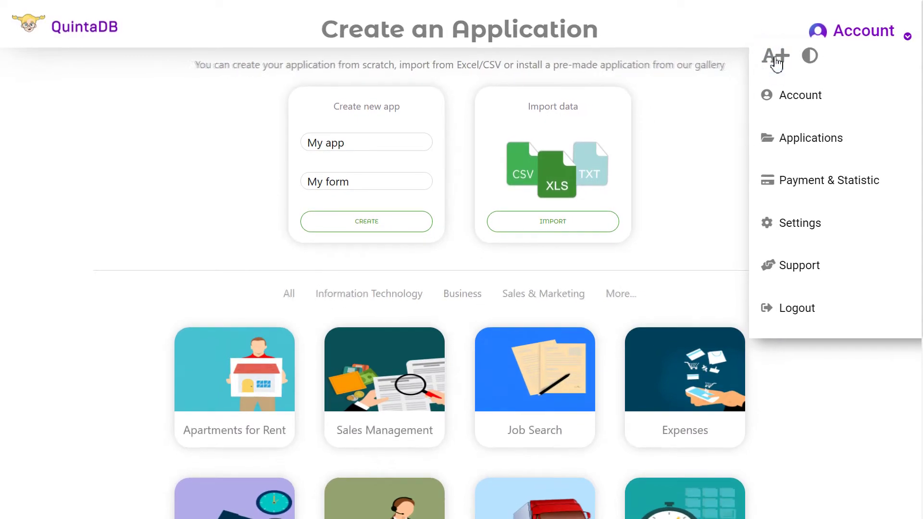
{"action": "left_click", "coordinate": [820, 55]}
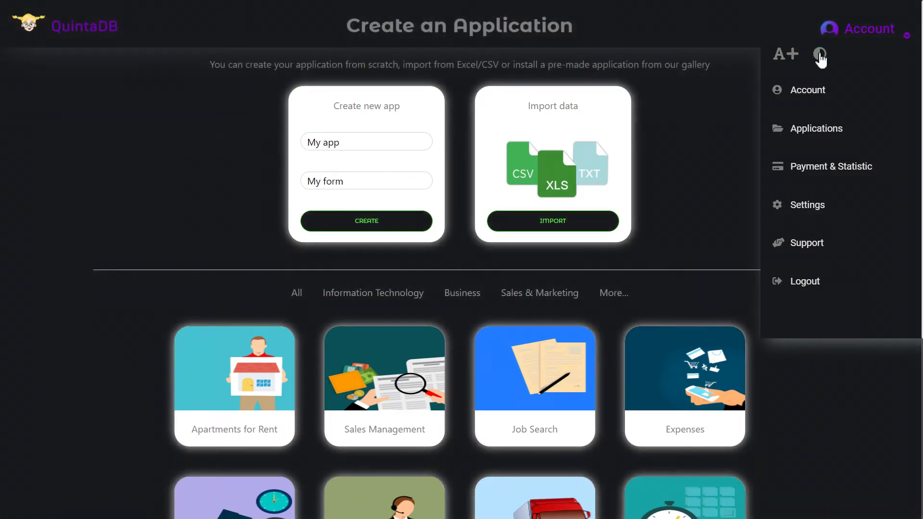
{"action": "left_click", "coordinate": [820, 55]}
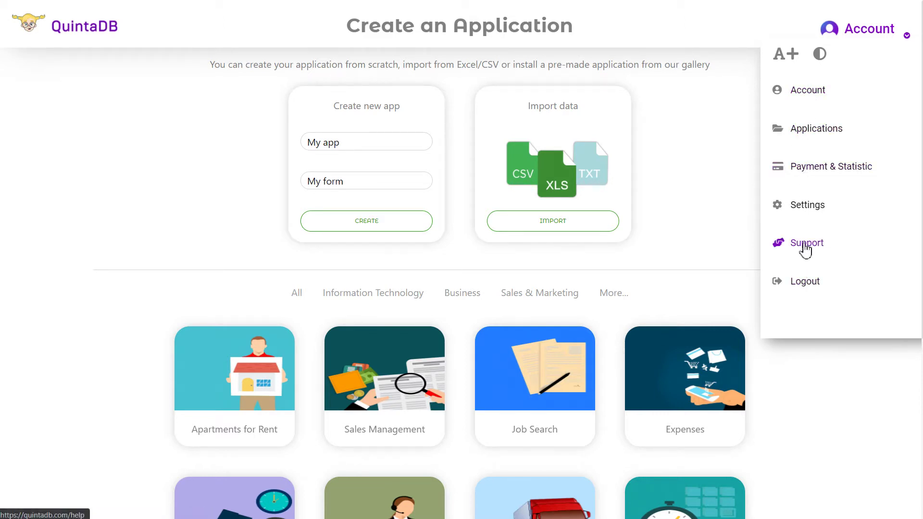
- Dismiss the welcome popup and fill in the profile's email, first name, last name and website fields
{"action": "left_click", "coordinate": [803, 95]}
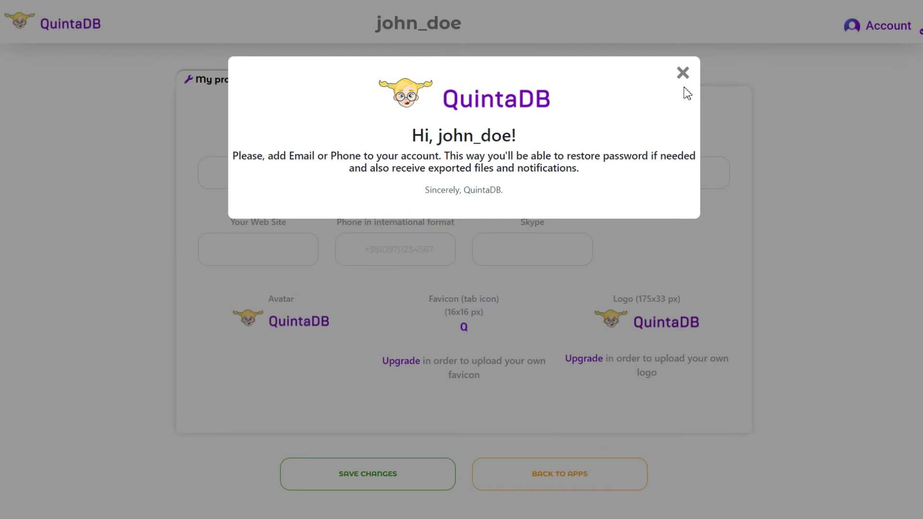
{"action": "left_click", "coordinate": [683, 73]}
{"action": "left_click", "coordinate": [390, 173]}
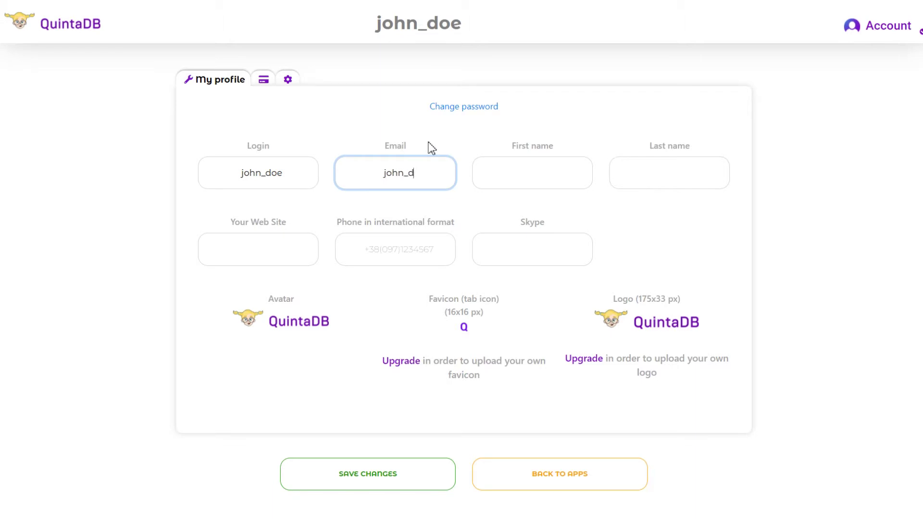
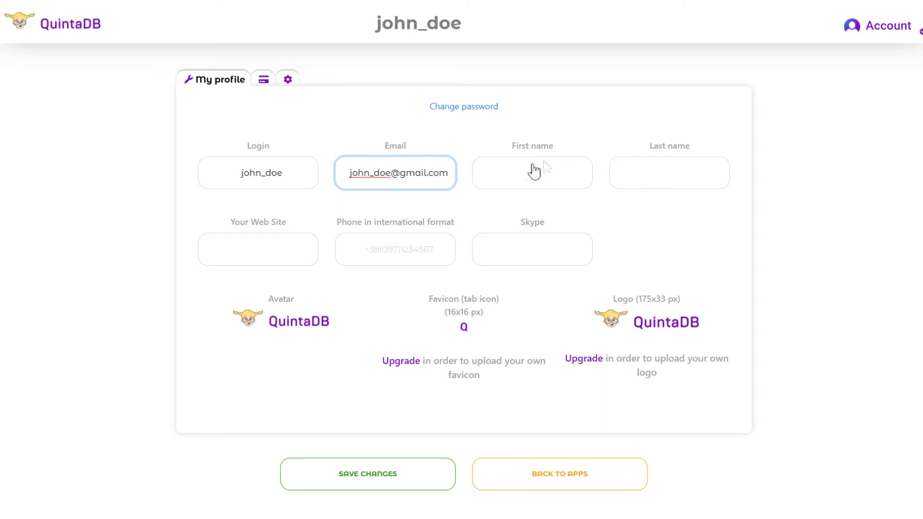
{"action": "left_click", "coordinate": [534, 171]}
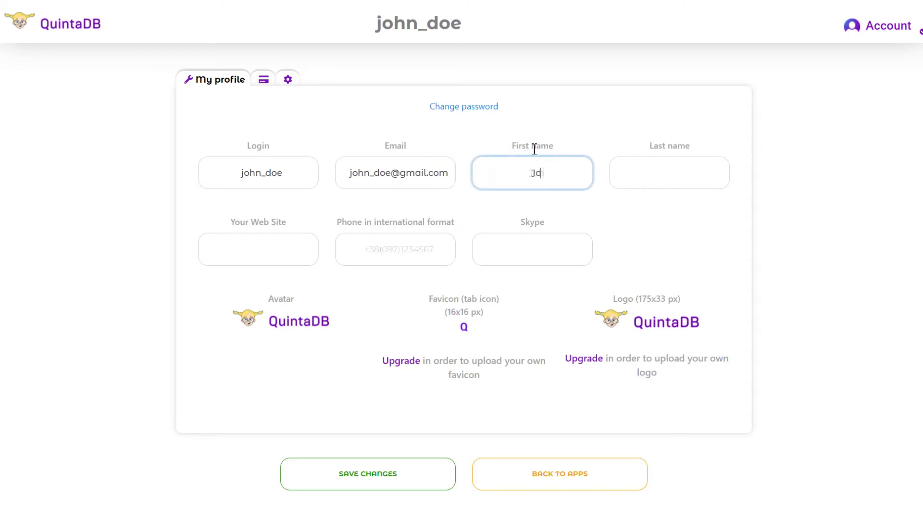
{"action": "left_click", "coordinate": [717, 186]}
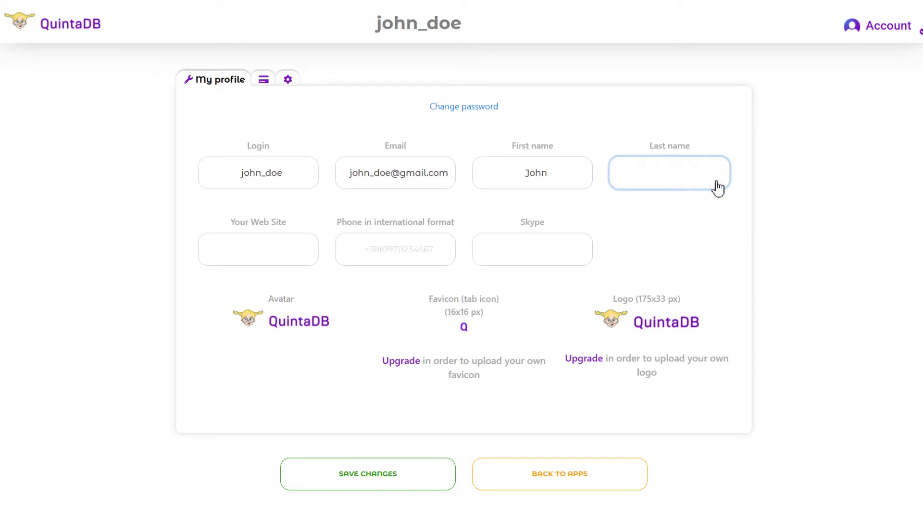
{"action": "left_click", "coordinate": [245, 256]}
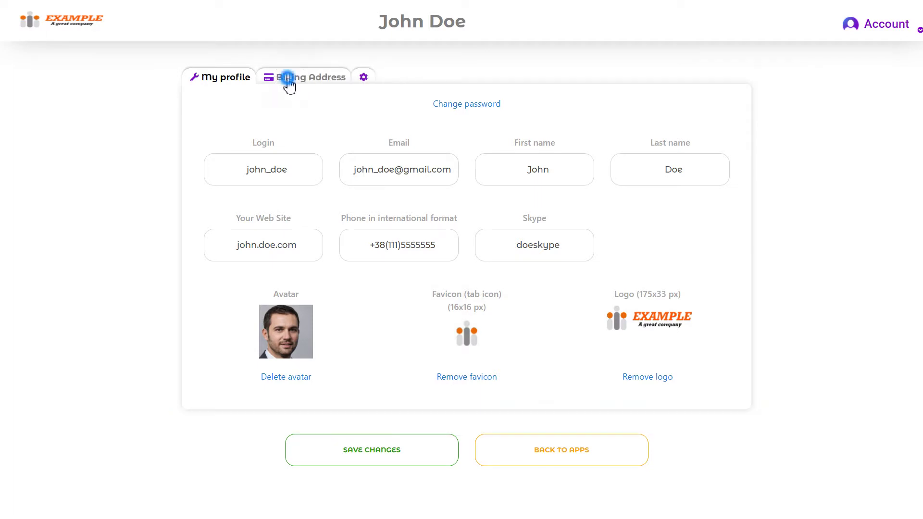
{"action": "left_click", "coordinate": [288, 80]}
- Set the billing country to United States and mark the billing party as a company
{"action": "left_click", "coordinate": [311, 207]}
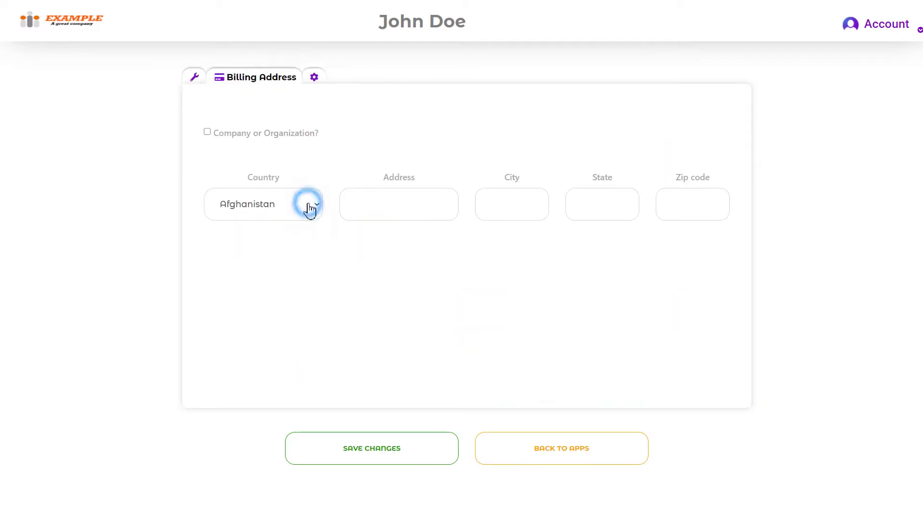
{"action": "left_click", "coordinate": [306, 294]}
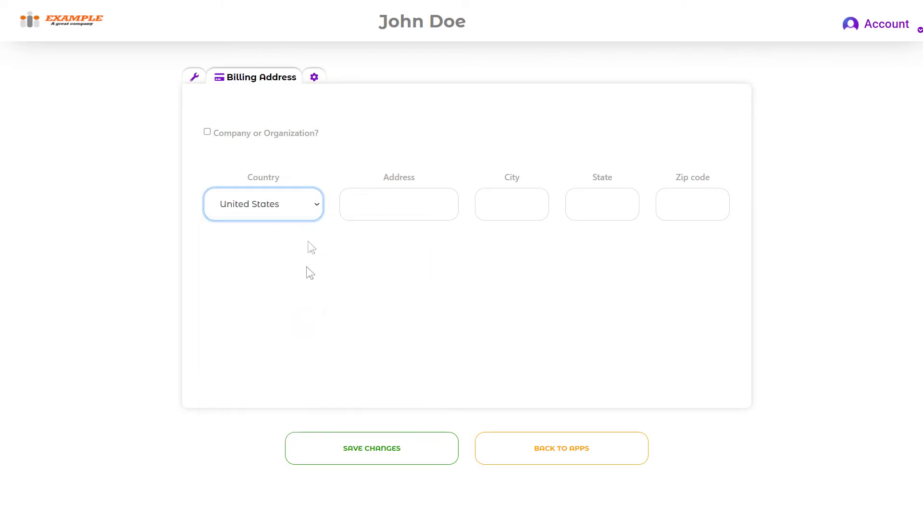
{"action": "left_click", "coordinate": [264, 137]}
{"action": "left_click", "coordinate": [379, 150]}
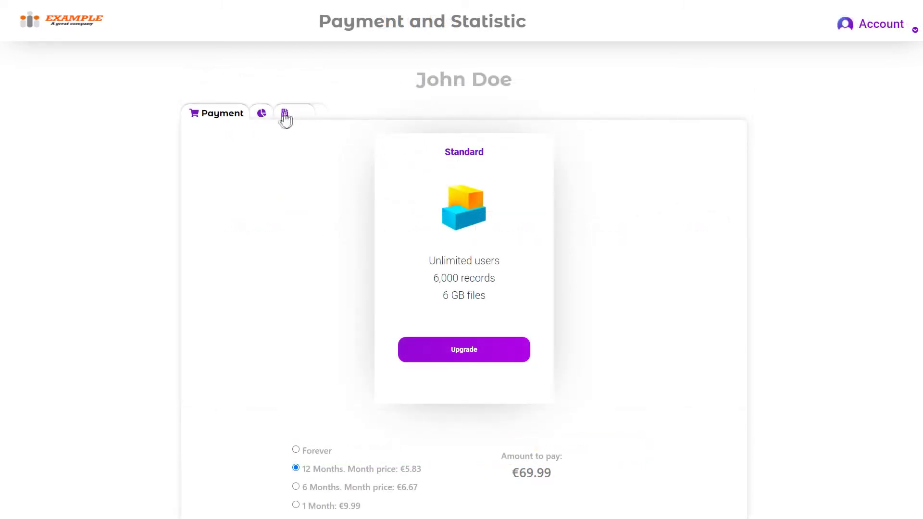
- Download the Standard payment invoice, then save the account changes from the Other tab
{"action": "left_click", "coordinate": [288, 120]}
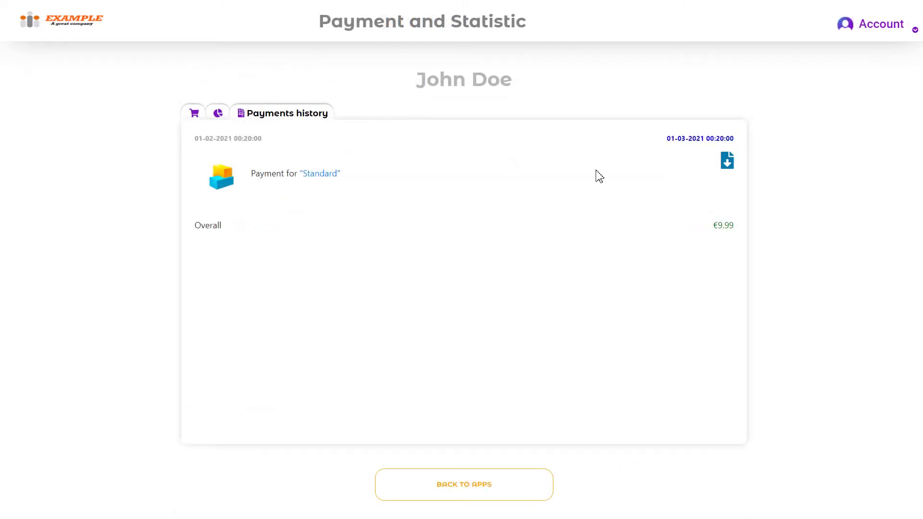
{"action": "left_click", "coordinate": [728, 164]}
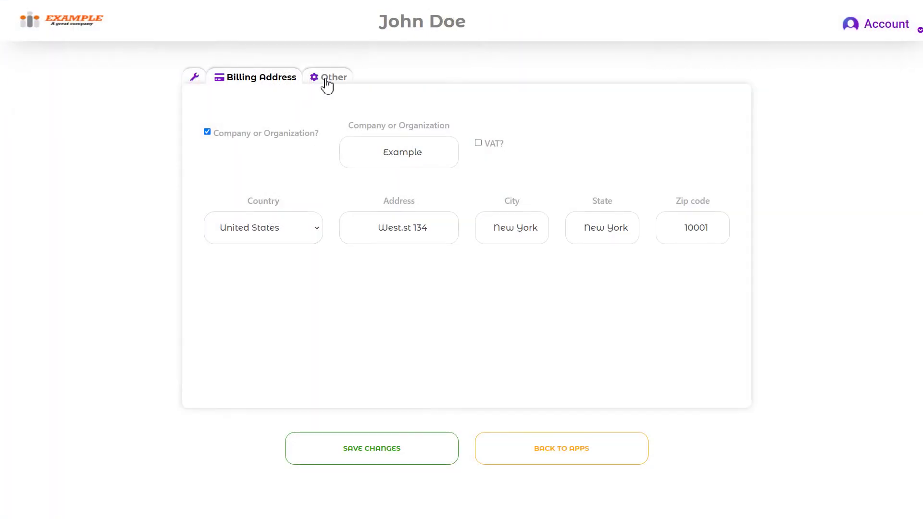
{"action": "left_click", "coordinate": [327, 83]}
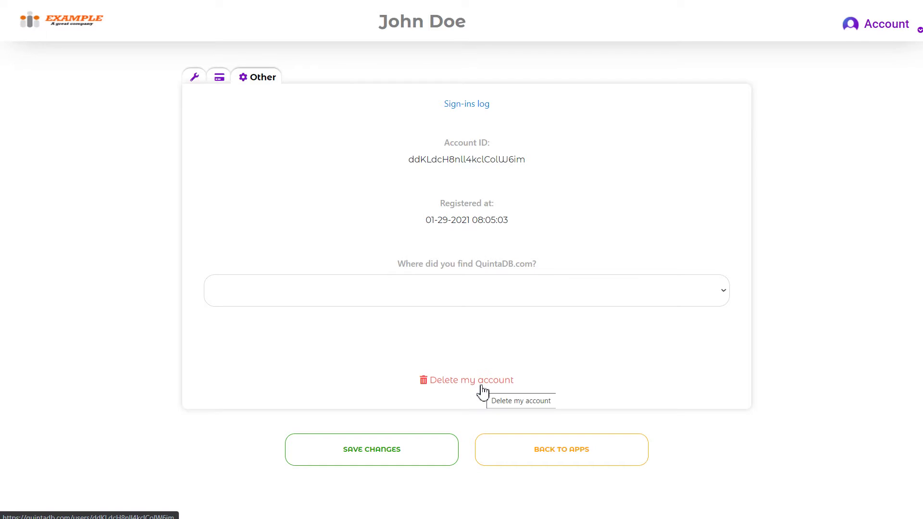
{"action": "left_click", "coordinate": [431, 459]}
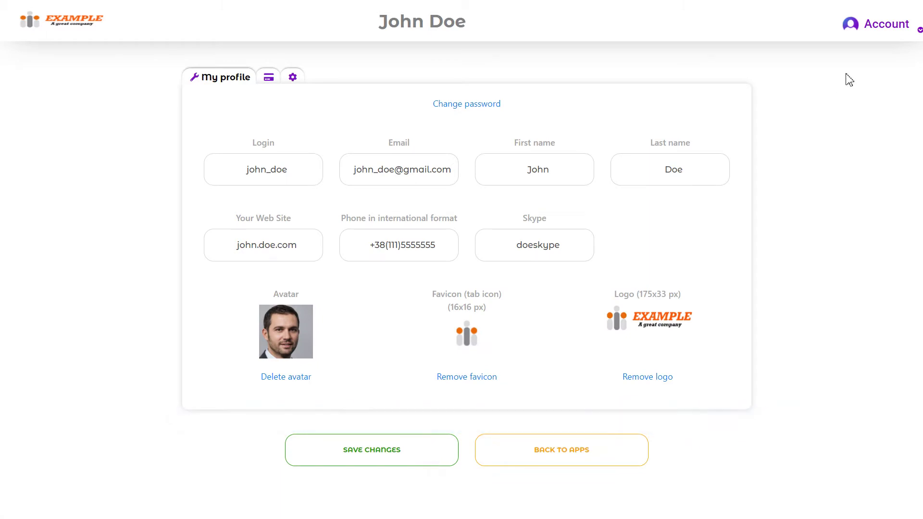
{"action": "left_click", "coordinate": [882, 25]}
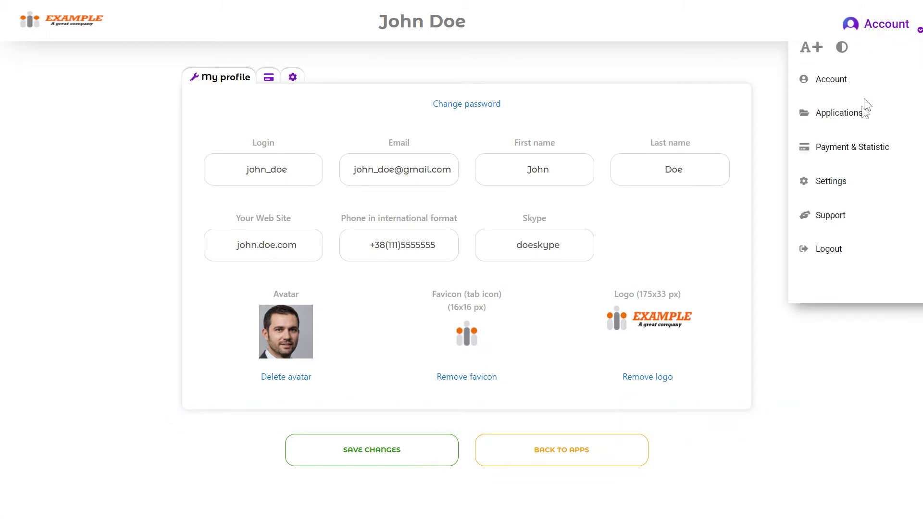
- Change the date format in account settings, keeping the current time zone and English interface language
{"action": "left_click", "coordinate": [830, 182]}
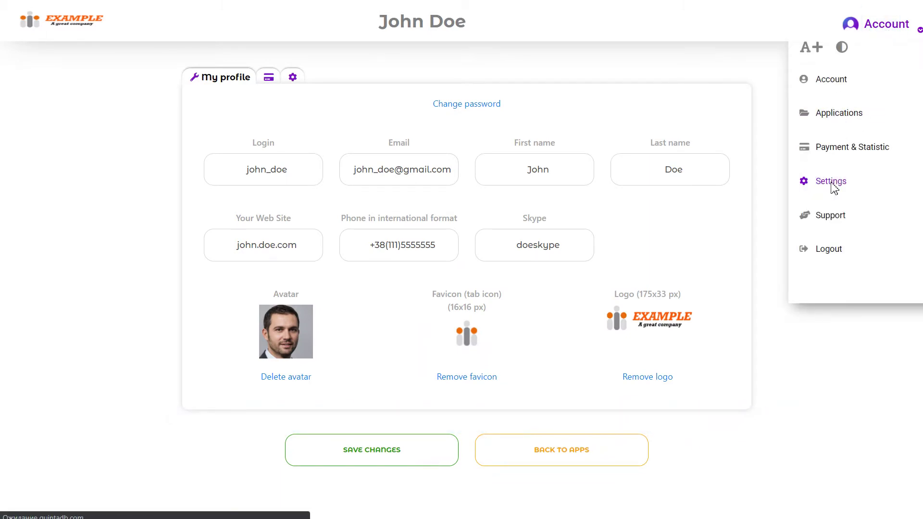
{"action": "left_click", "coordinate": [519, 153]}
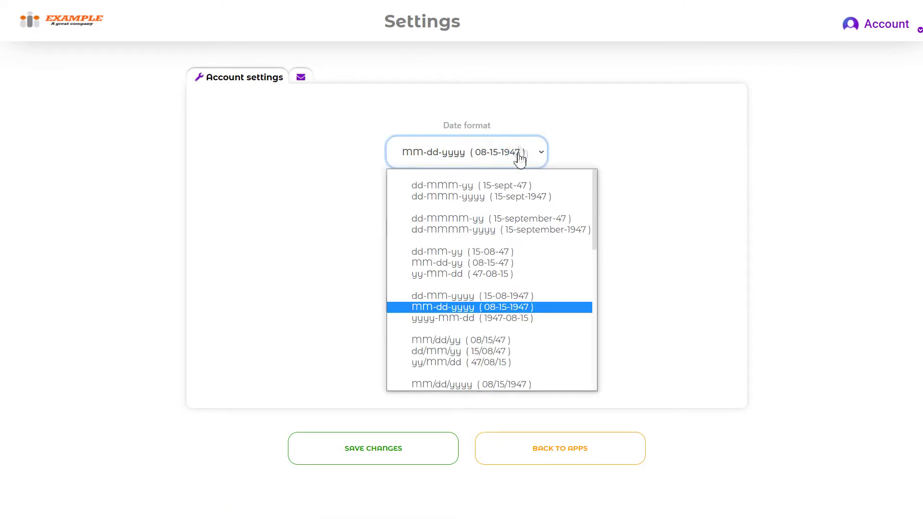
{"action": "left_click", "coordinate": [505, 295]}
{"action": "left_click", "coordinate": [514, 232]}
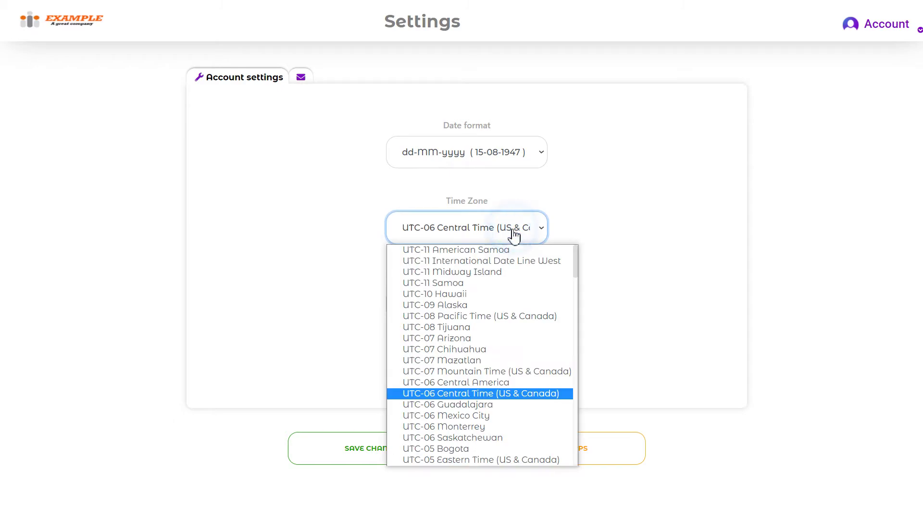
{"action": "left_click", "coordinate": [514, 235]}
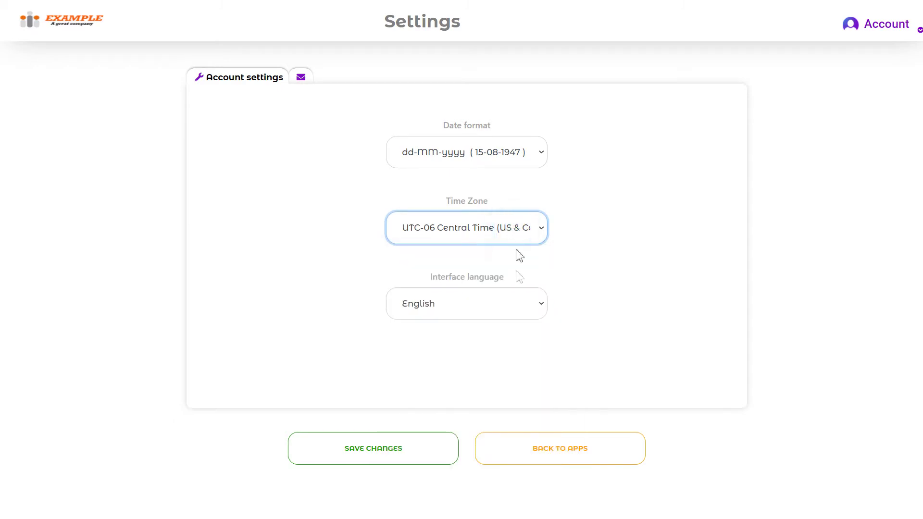
{"action": "left_click", "coordinate": [526, 302]}
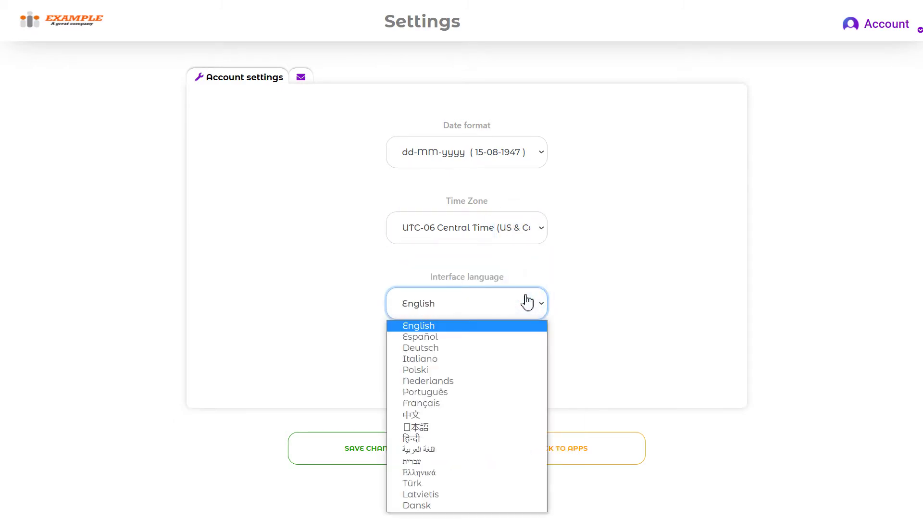
{"action": "left_click", "coordinate": [528, 301]}
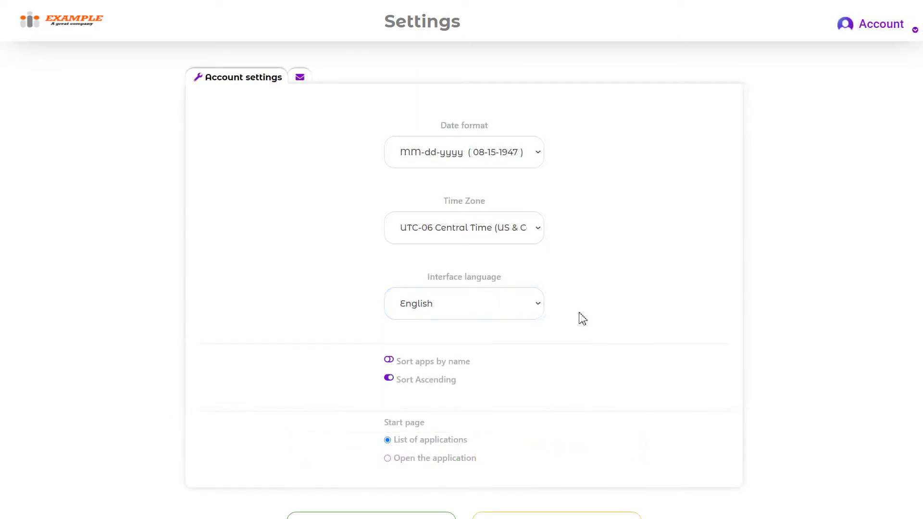
- Turn on sorting apps by name and turn off ascending sort order
{"action": "scroll", "coordinate": [469, 329], "scroll_direction": "down", "scroll_amount": 1}
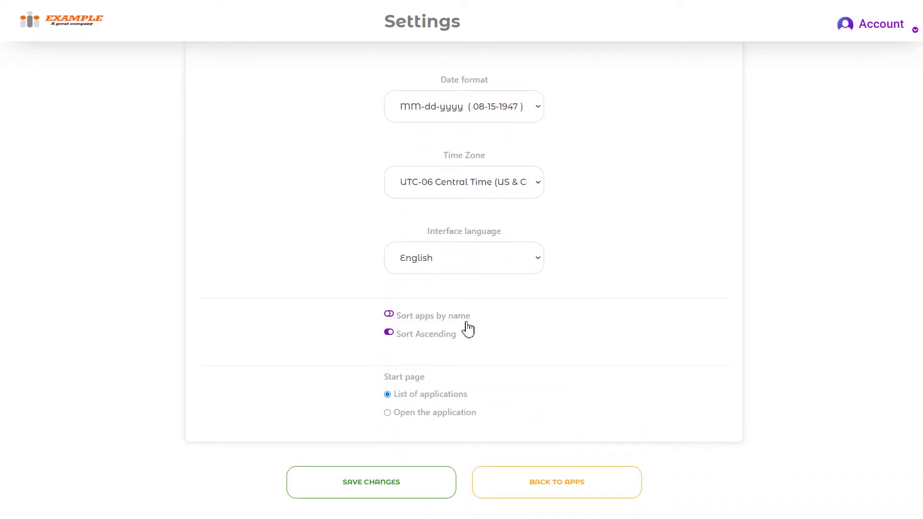
{"action": "left_click", "coordinate": [390, 315]}
{"action": "left_click", "coordinate": [389, 334]}
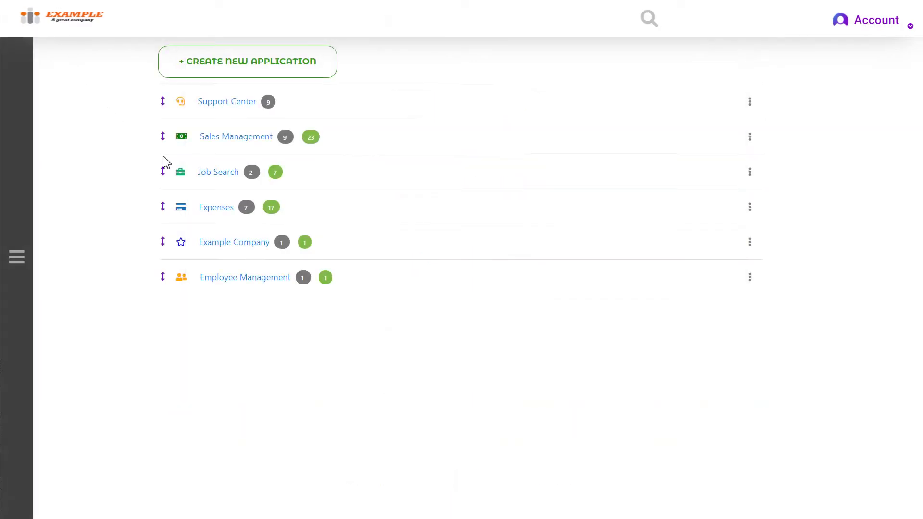
- Reorder the apps: Employee Management down, Example Company up, and Job Search into third place
{"action": "left_click_drag", "start_coordinate": [163, 136], "coordinate": [162, 207]}
{"action": "left_click_drag", "start_coordinate": [163, 275], "coordinate": [178, 186]}
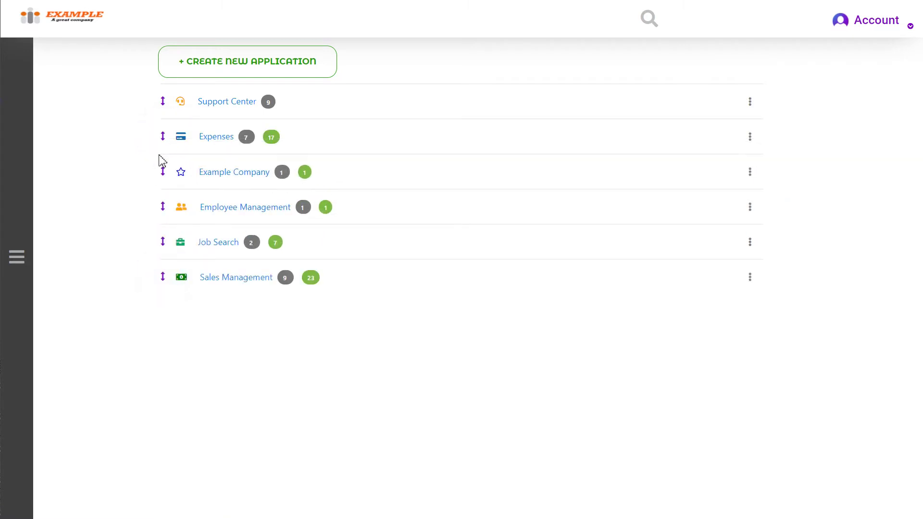
{"action": "left_click_drag", "start_coordinate": [165, 245], "coordinate": [165, 171]}
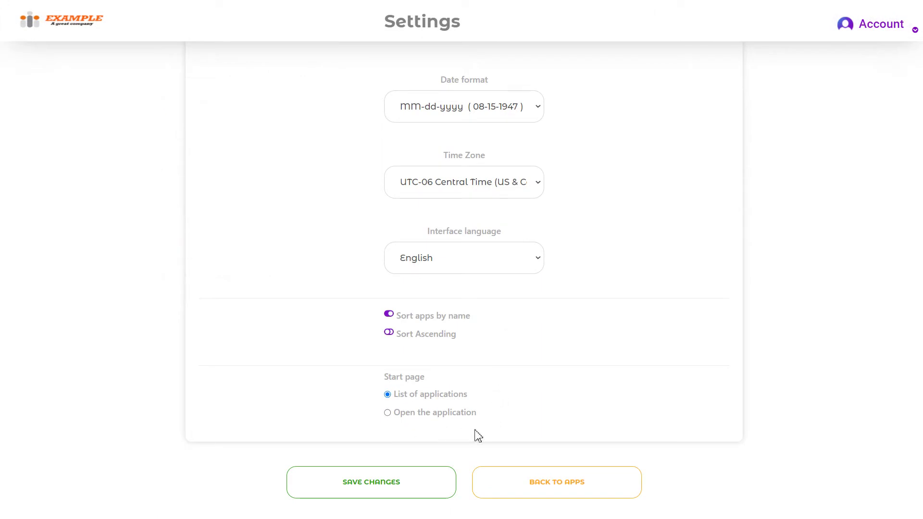
- Set the start page to open the Events application and save the settings
{"action": "left_click", "coordinate": [409, 414]}
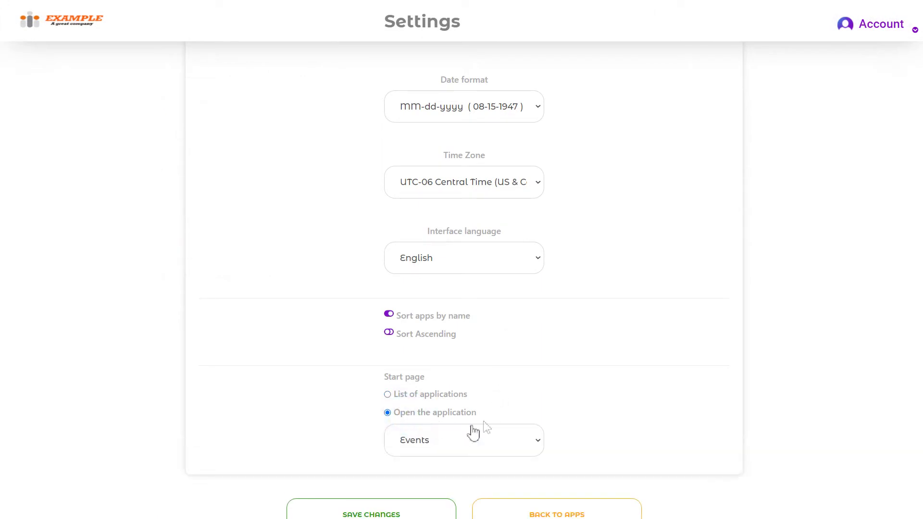
{"action": "scroll", "coordinate": [548, 384], "scroll_direction": "down", "scroll_amount": 1}
{"action": "left_click", "coordinate": [532, 414]}
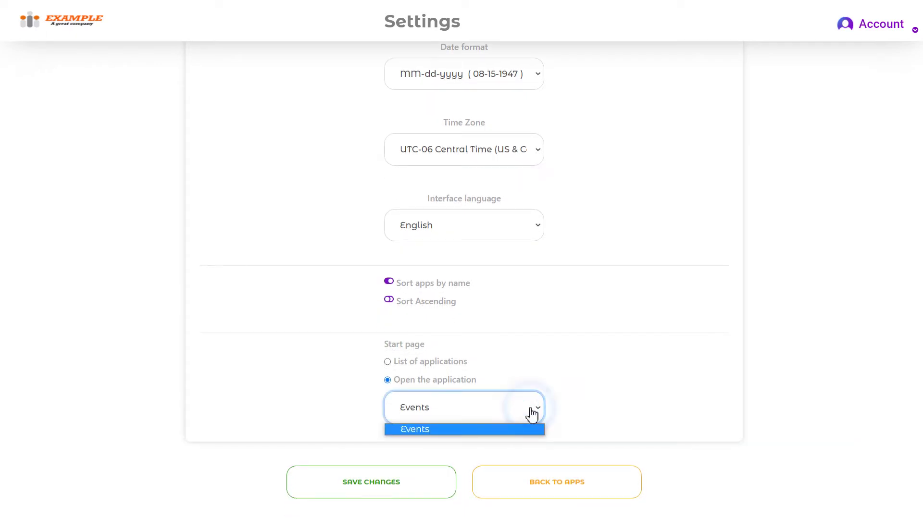
{"action": "left_click", "coordinate": [531, 408]}
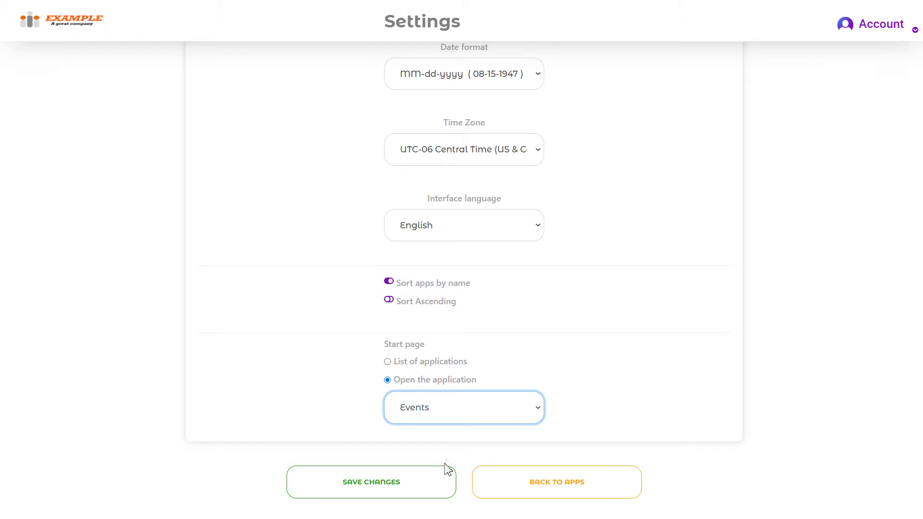
{"action": "left_click", "coordinate": [444, 484]}
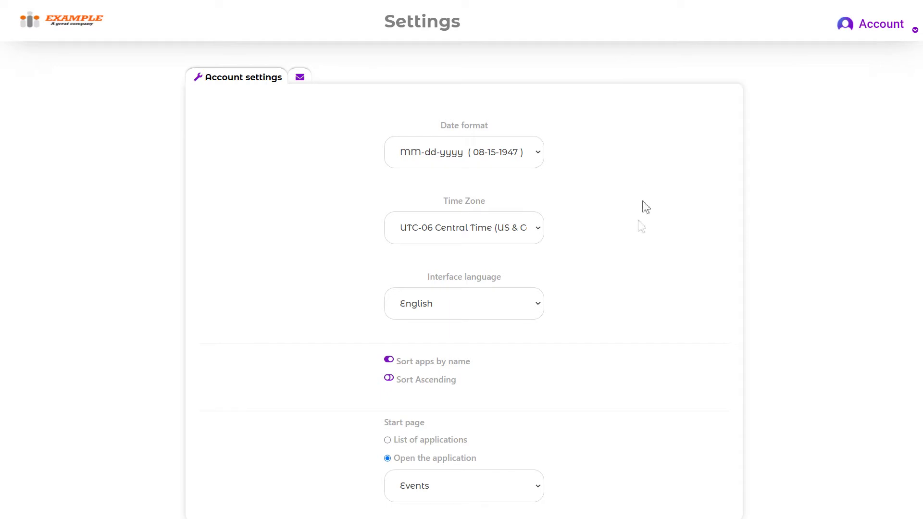
{"action": "scroll", "coordinate": [587, 376], "scroll_direction": "down", "scroll_amount": 2}
{"action": "scroll", "coordinate": [571, 385], "scroll_direction": "up", "scroll_amount": 2}
{"action": "left_click", "coordinate": [309, 83]}
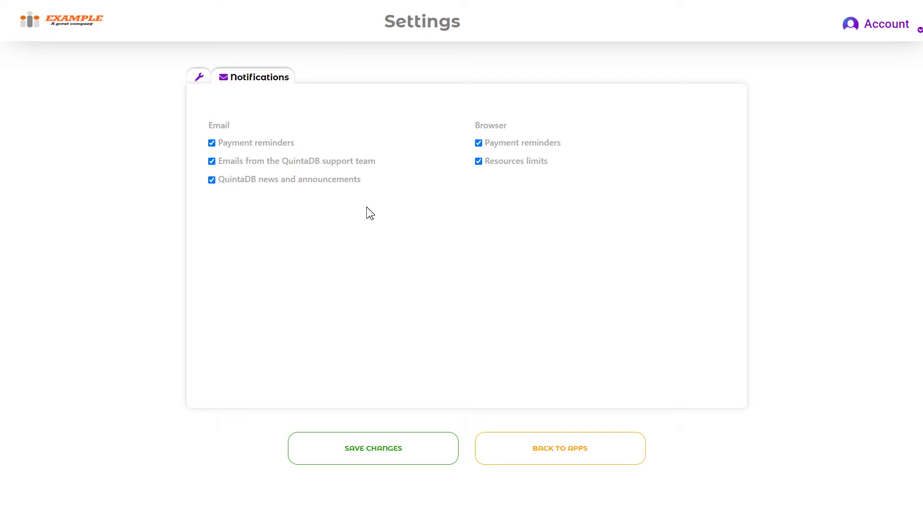
- Uncheck and recheck the news and support-team email notifications, leaving both enabled
{"action": "left_click", "coordinate": [344, 181]}
{"action": "left_click", "coordinate": [345, 161]}
{"action": "left_click", "coordinate": [344, 182]}
{"action": "left_click", "coordinate": [349, 162]}
- Go to Applications via the Account menu and scroll through the template gallery and back
{"action": "left_click", "coordinate": [893, 29]}
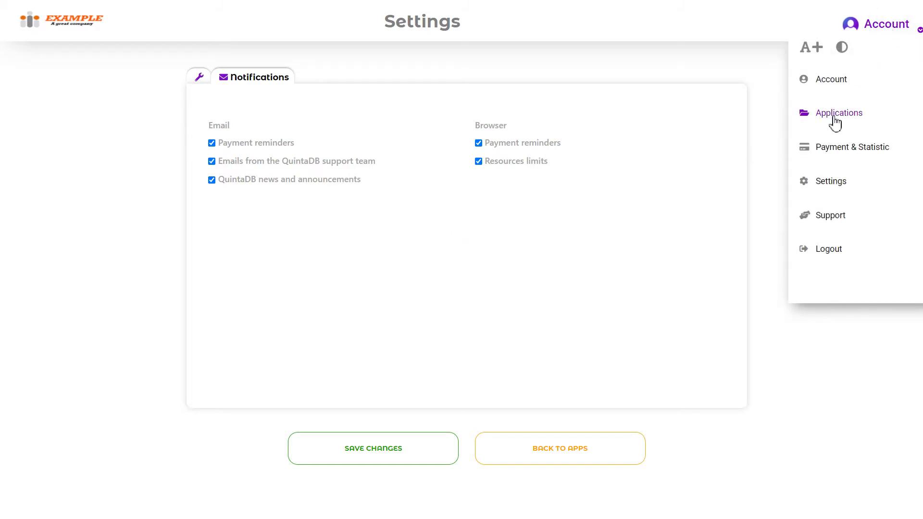
{"action": "left_click", "coordinate": [838, 120]}
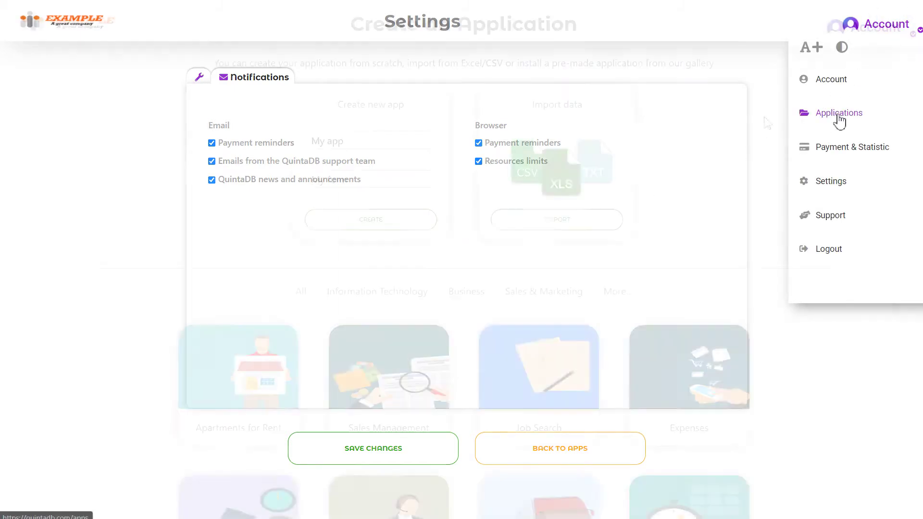
{"action": "scroll", "coordinate": [769, 124], "scroll_direction": "down", "scroll_amount": 1}
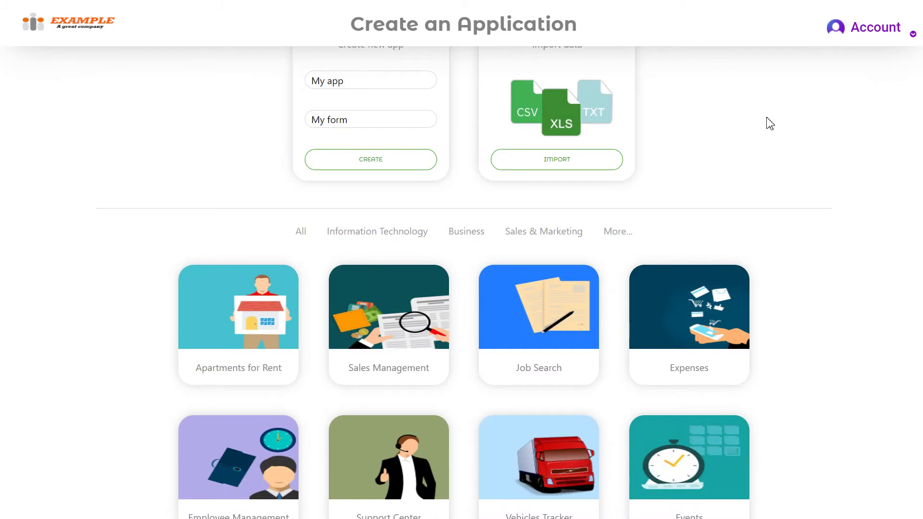
{"action": "scroll", "coordinate": [771, 124], "scroll_direction": "down", "scroll_amount": 2}
{"action": "scroll", "coordinate": [773, 126], "scroll_direction": "up", "scroll_amount": 3}
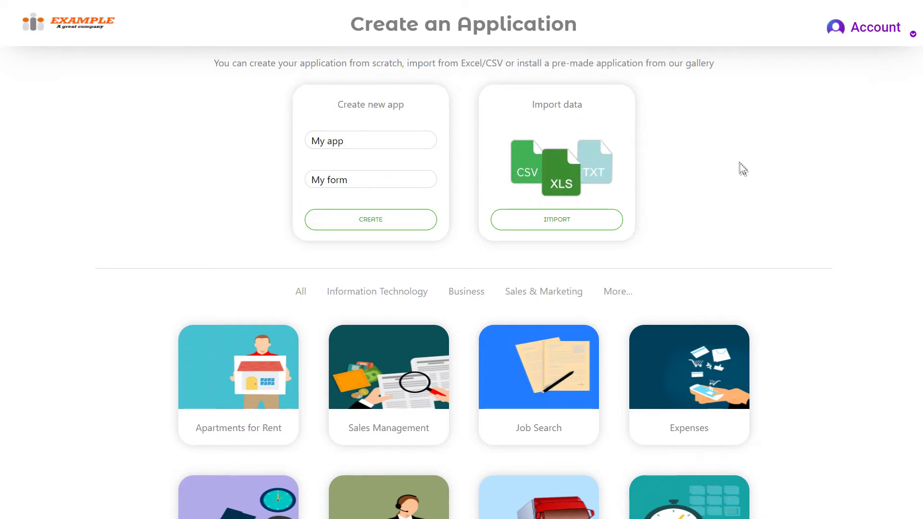
{"action": "scroll", "coordinate": [743, 168], "scroll_direction": "down", "scroll_amount": 5}
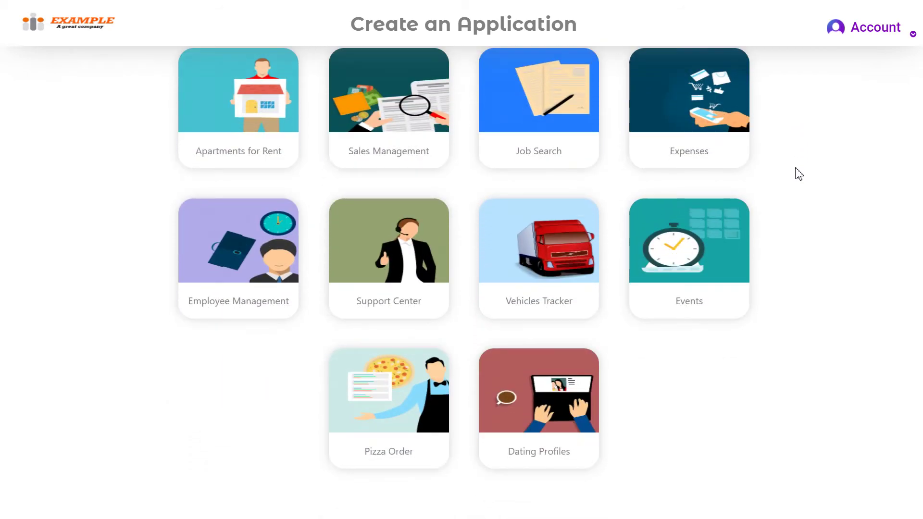
{"action": "scroll", "coordinate": [793, 249], "scroll_direction": "up", "scroll_amount": 5}
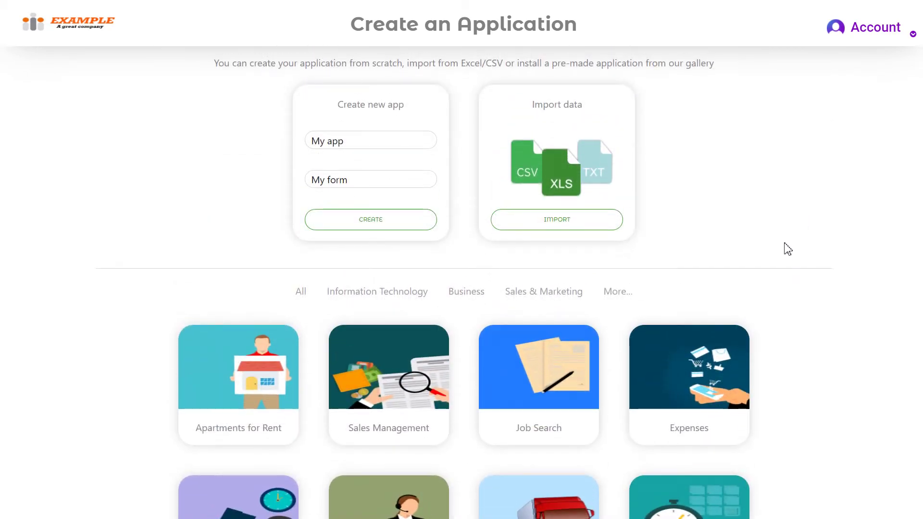
- Create a new app named 'My Company' whose first form is named 'Employees'
{"action": "left_click_drag", "start_coordinate": [367, 143], "coordinate": [293, 144]}
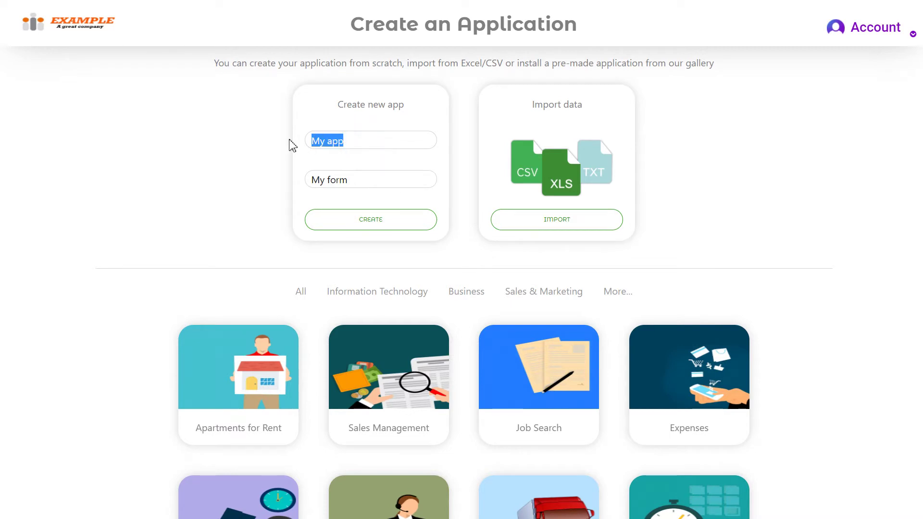
{"action": "type", "text": "M"}
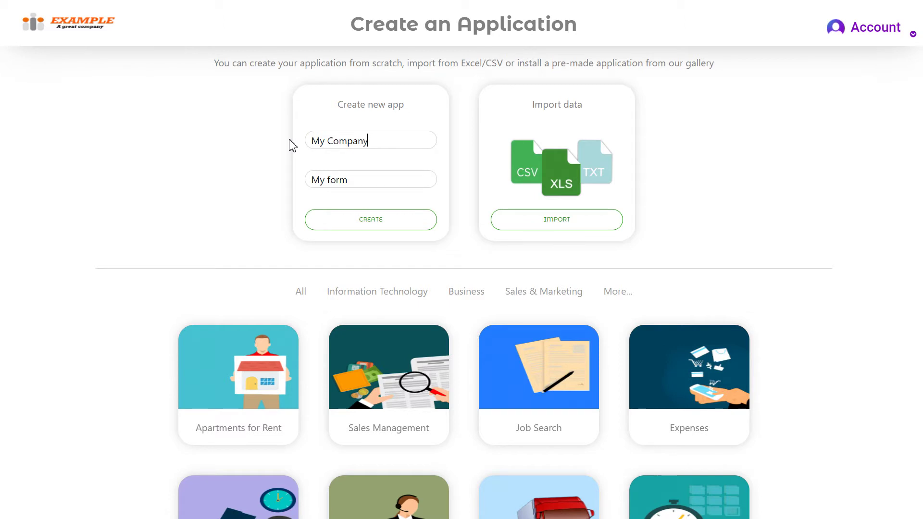
{"action": "left_click_drag", "start_coordinate": [373, 181], "coordinate": [276, 173]}
{"action": "type", "text": "Employees"}
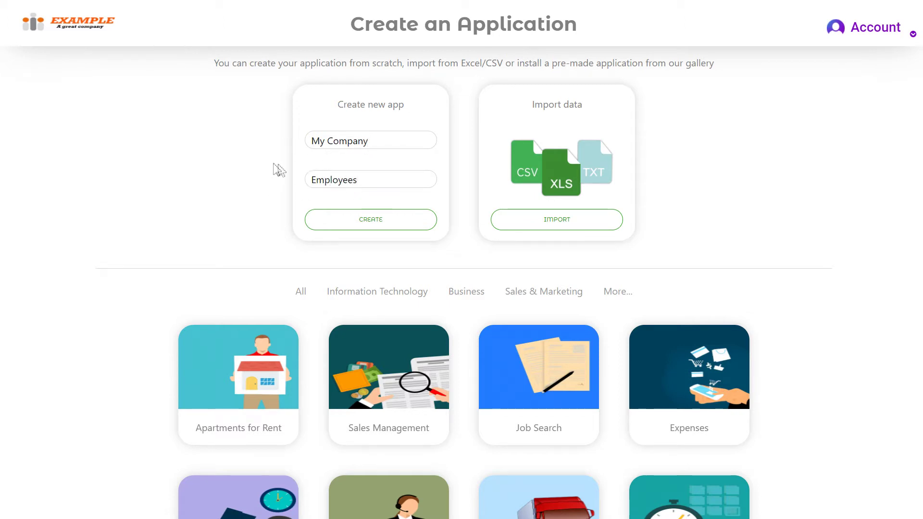
{"action": "left_click", "coordinate": [350, 220]}
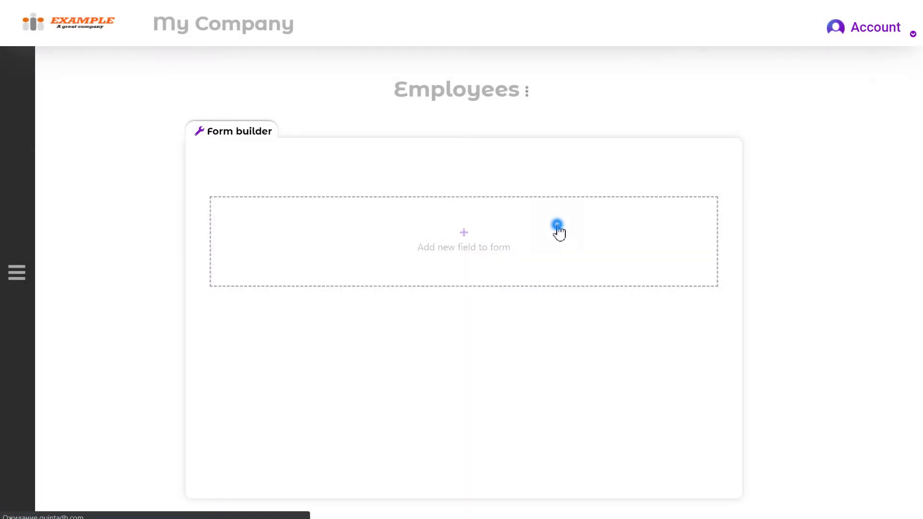
- Add a Single Line field named 'Full Name' to the Employees form
{"action": "left_click", "coordinate": [558, 226]}
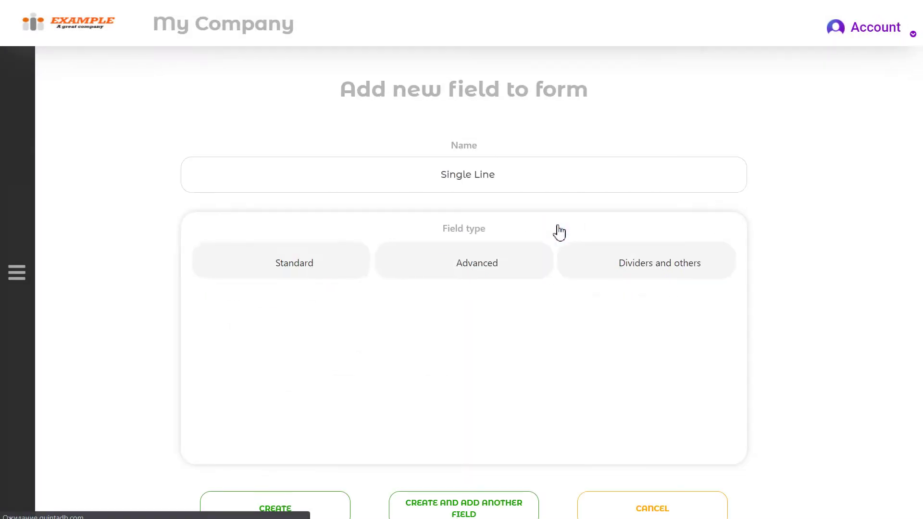
{"action": "left_click", "coordinate": [533, 180]}
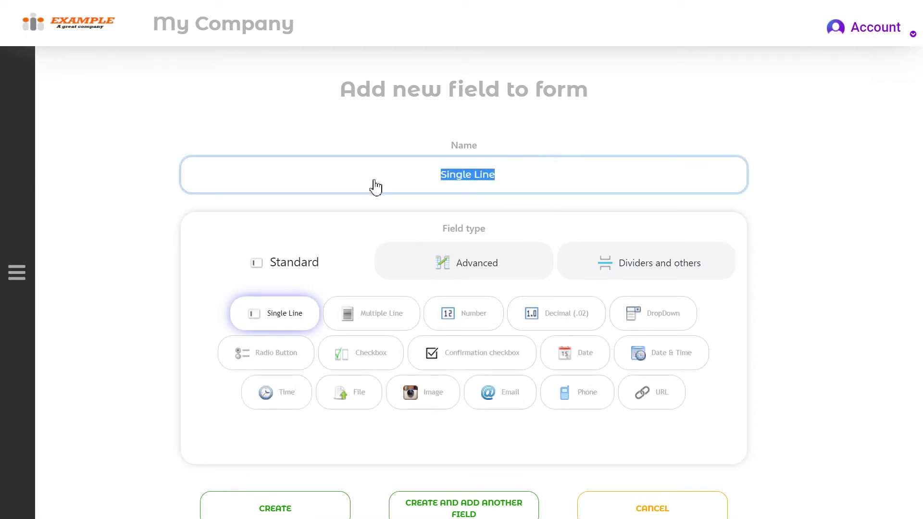
{"action": "type", "text": "Full Name"}
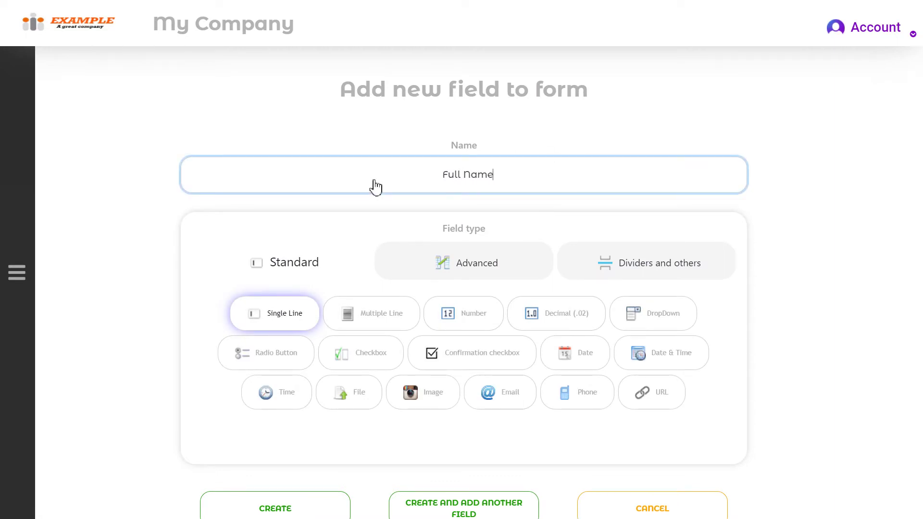
{"action": "left_click", "coordinate": [478, 499]}
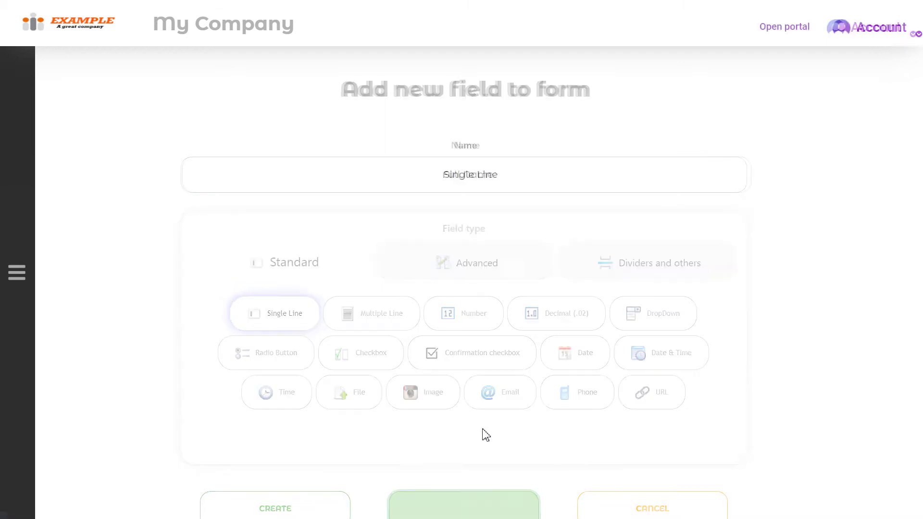
- Add a 'Birth Date' field using the Advanced Birthday field type
{"action": "left_click", "coordinate": [476, 269]}
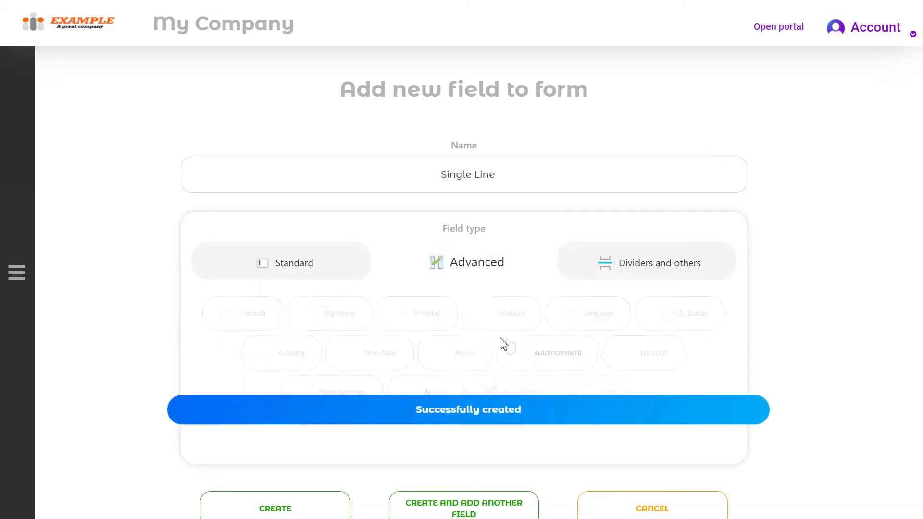
{"action": "left_click", "coordinate": [433, 323]}
{"action": "left_click", "coordinate": [518, 187]}
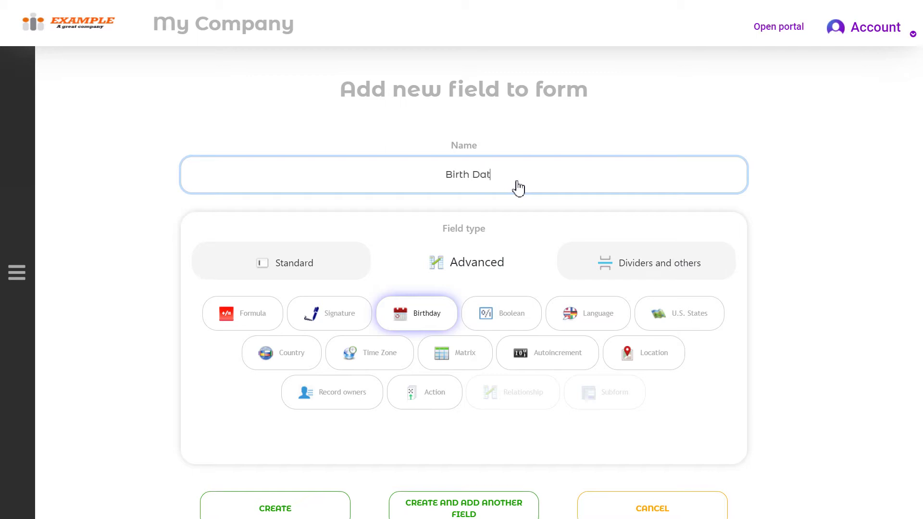
{"action": "scroll", "coordinate": [493, 286], "scroll_direction": "down", "scroll_amount": 1}
{"action": "left_click", "coordinate": [471, 475]}
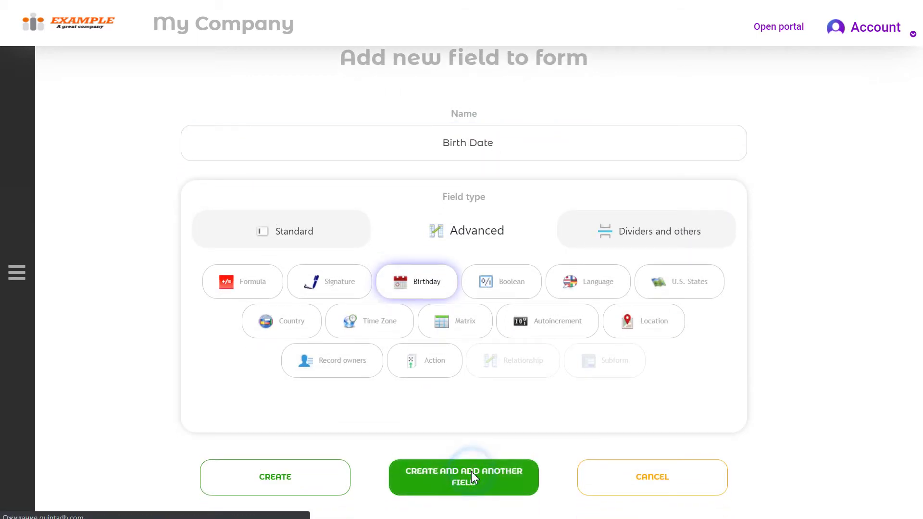
- Add a Single Line field named 'Department'
{"action": "left_click", "coordinate": [394, 179]}
{"action": "type", "text": "D"}
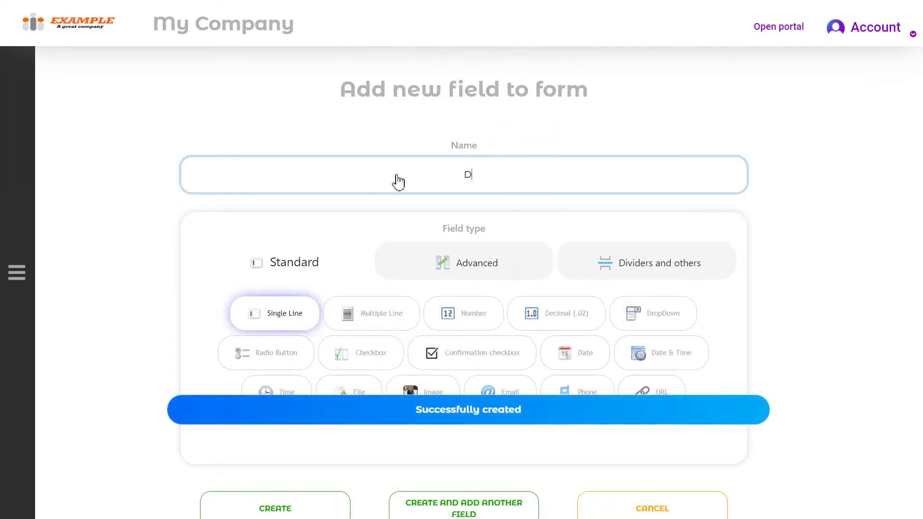
{"action": "type", "text": "epartment"}
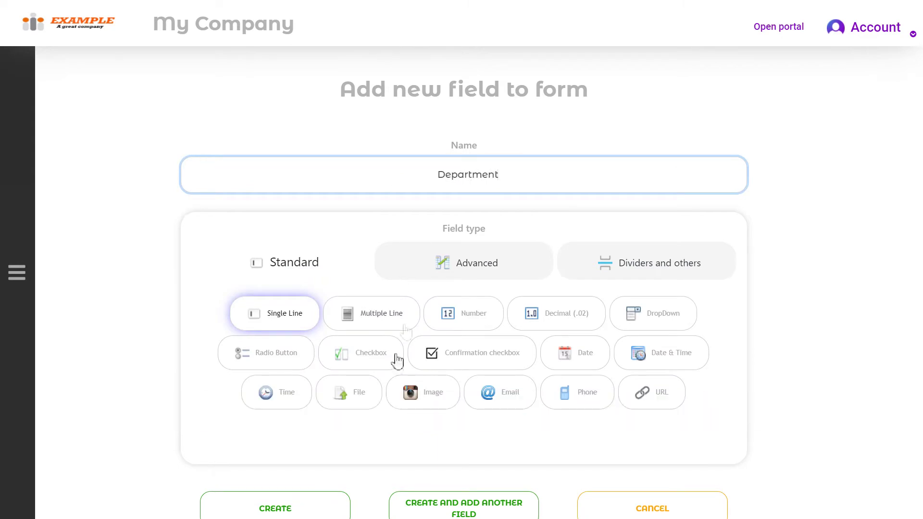
{"action": "scroll", "coordinate": [397, 355], "scroll_direction": "down", "scroll_amount": 1}
{"action": "left_click", "coordinate": [296, 480]}
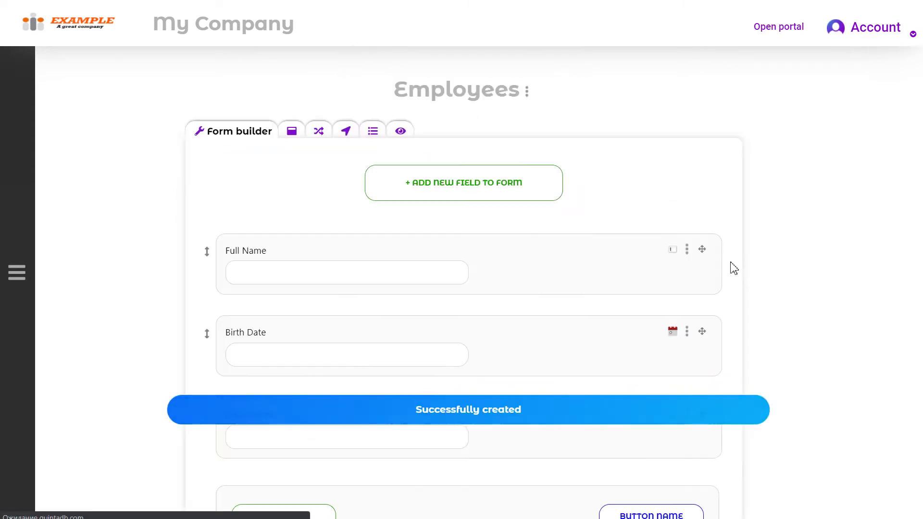
{"action": "scroll", "coordinate": [754, 262], "scroll_direction": "down", "scroll_amount": 2}
{"action": "scroll", "coordinate": [754, 262], "scroll_direction": "up", "scroll_amount": 2}
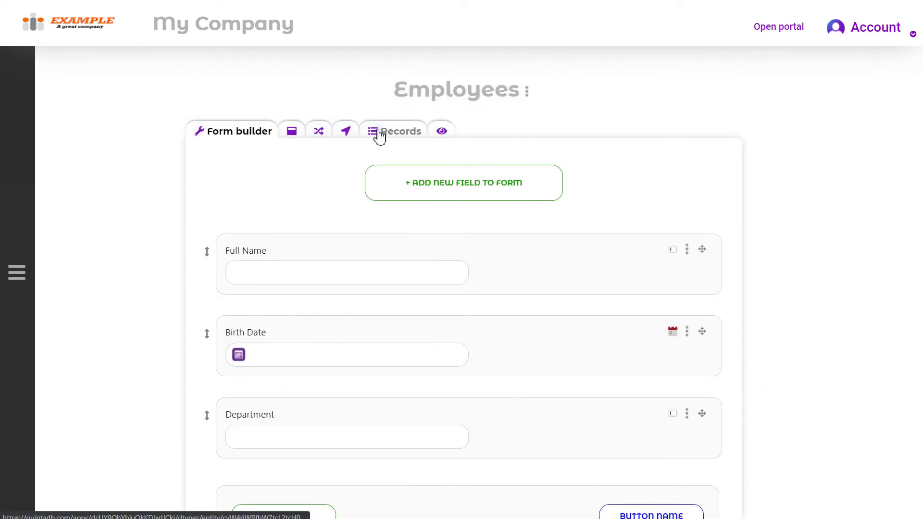
- Start a new Employees record and enter the employee's full name
{"action": "left_click", "coordinate": [378, 133]}
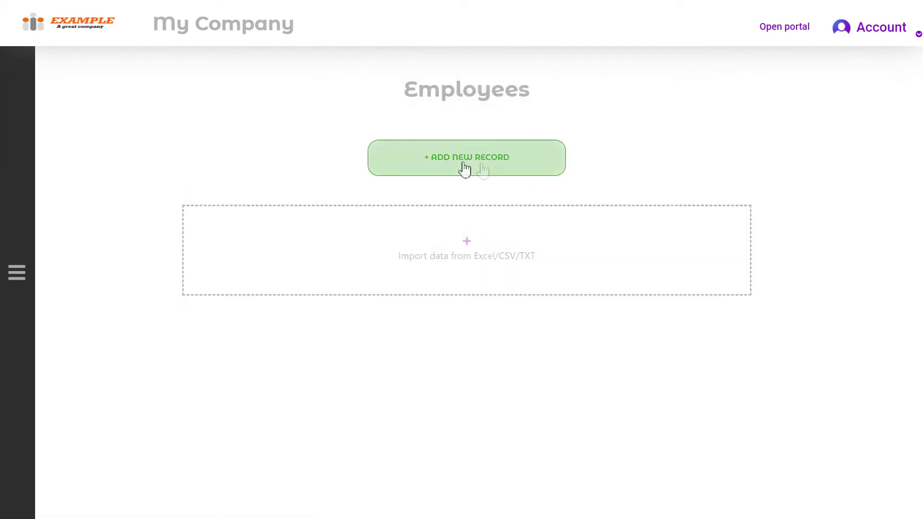
{"action": "left_click", "coordinate": [529, 172]}
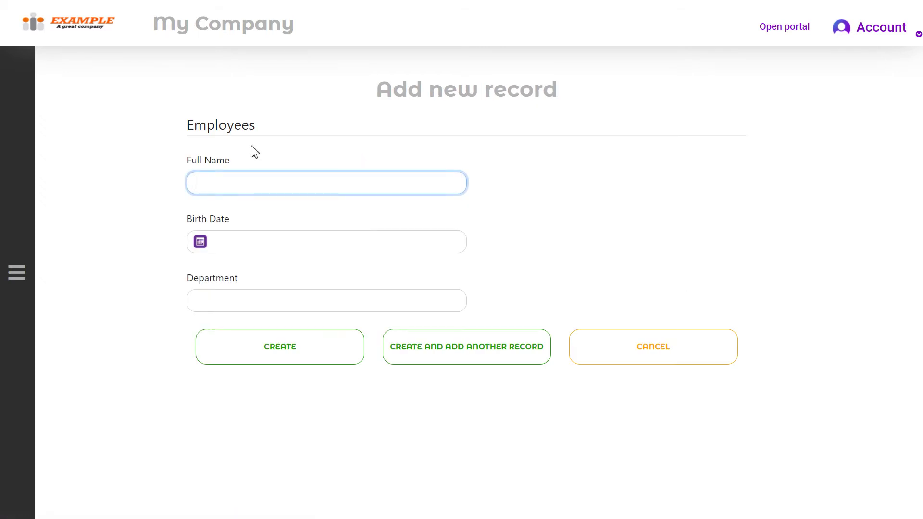
{"action": "left_click", "coordinate": [252, 184]}
- Set the birth date to 05-11-1977, department Sales, and save the record
{"action": "left_click", "coordinate": [239, 246]}
{"action": "left_click", "coordinate": [303, 268]}
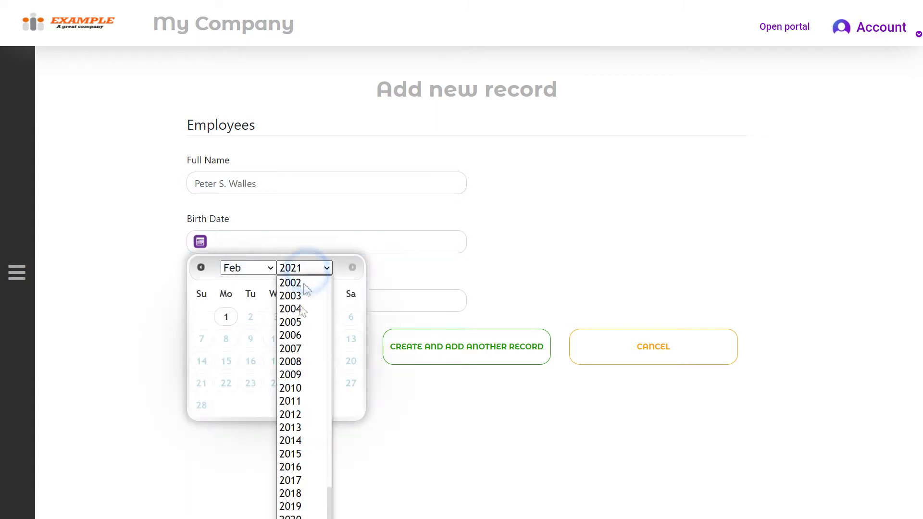
{"action": "scroll", "coordinate": [300, 327], "scroll_direction": "up", "scroll_amount": 9}
{"action": "left_click", "coordinate": [298, 315]}
{"action": "left_click", "coordinate": [262, 268]}
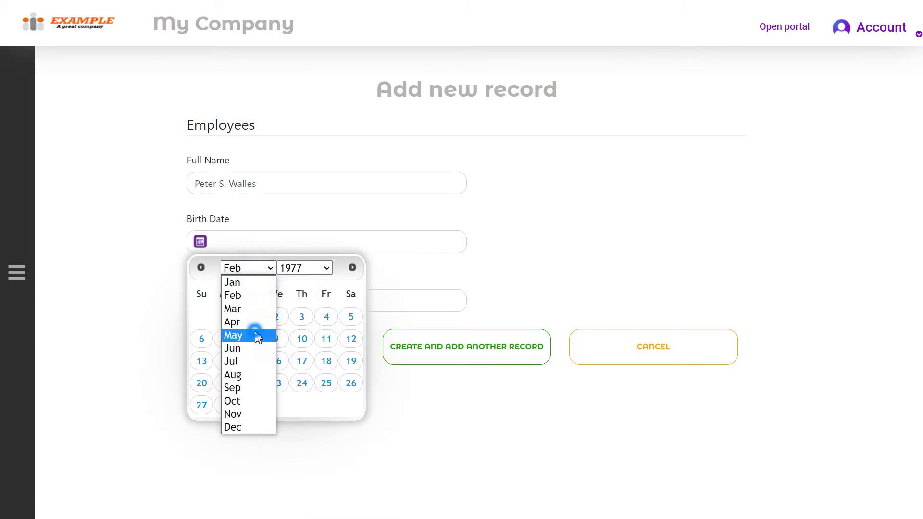
{"action": "left_click", "coordinate": [278, 336]}
{"action": "left_click", "coordinate": [278, 339]}
{"action": "left_click", "coordinate": [240, 307]}
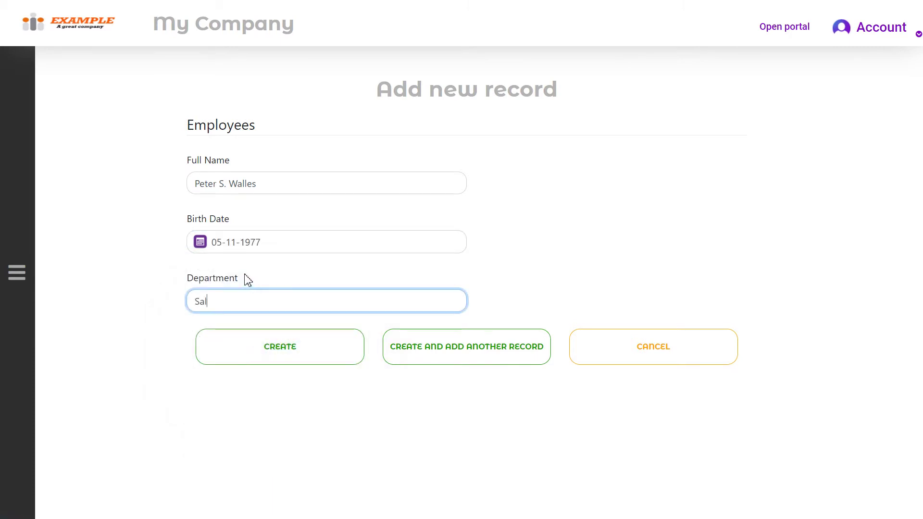
{"action": "left_click", "coordinate": [338, 337]}
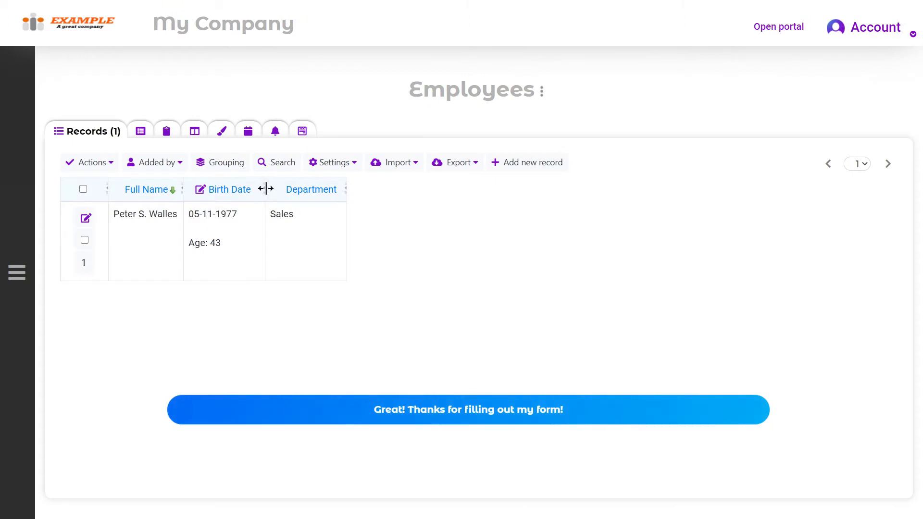
- Widen the Birth Date and Full Name columns in the records table
{"action": "left_click_drag", "start_coordinate": [266, 189], "coordinate": [310, 189]}
{"action": "left_click_drag", "start_coordinate": [183, 189], "coordinate": [218, 189]}
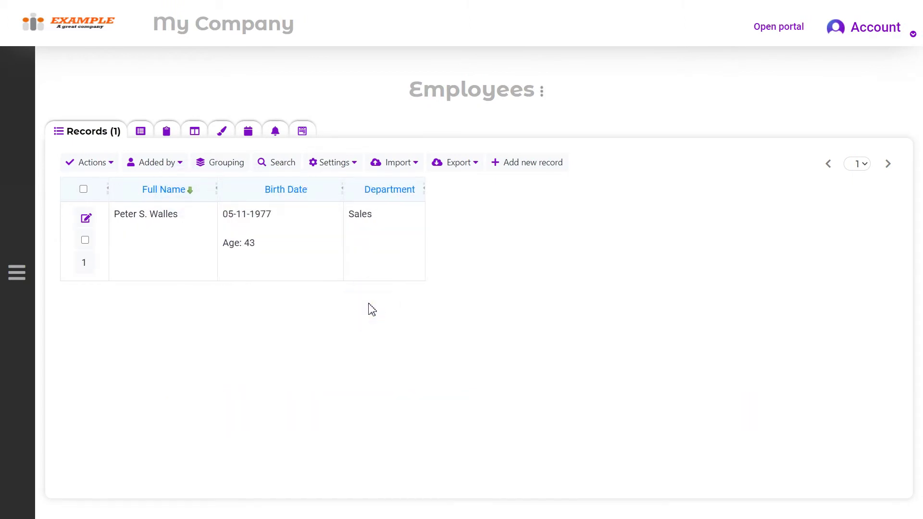
{"action": "left_click", "coordinate": [19, 275]}
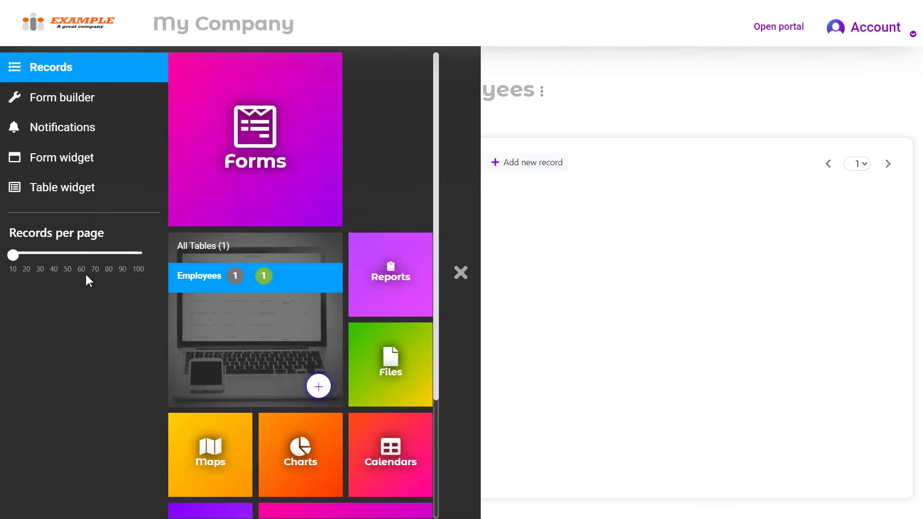
- Open the Form widget page for the Employees form
{"action": "mouse_move", "coordinate": [220, 151]}
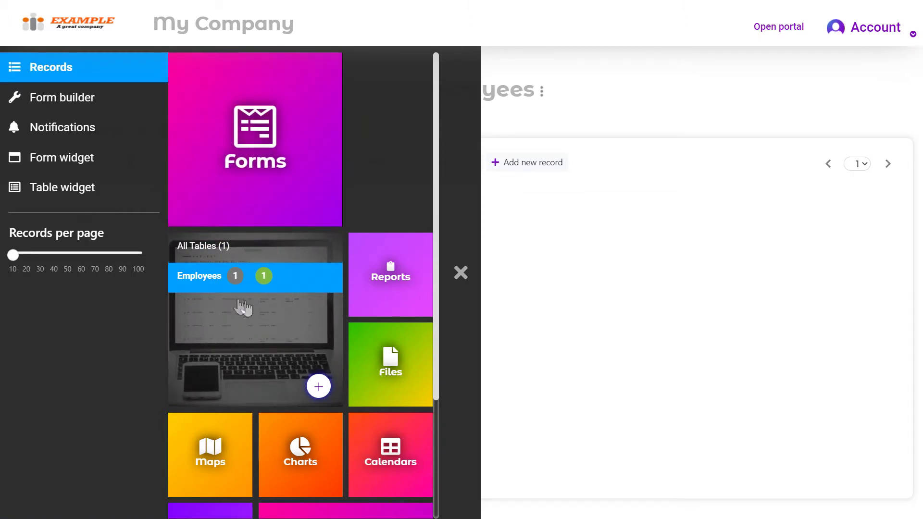
{"action": "left_click", "coordinate": [101, 164]}
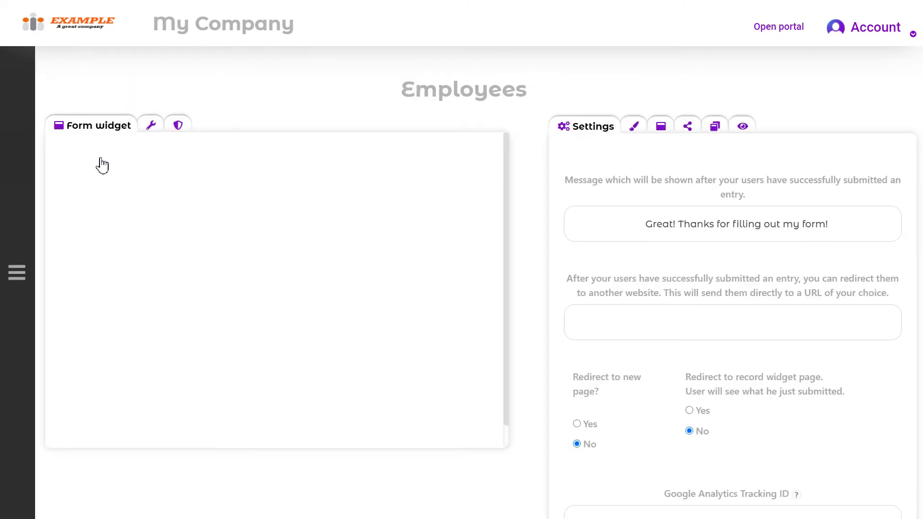
- Browse the Design themes to Blue and apply it to the Employees form widget
{"action": "left_click", "coordinate": [640, 127]}
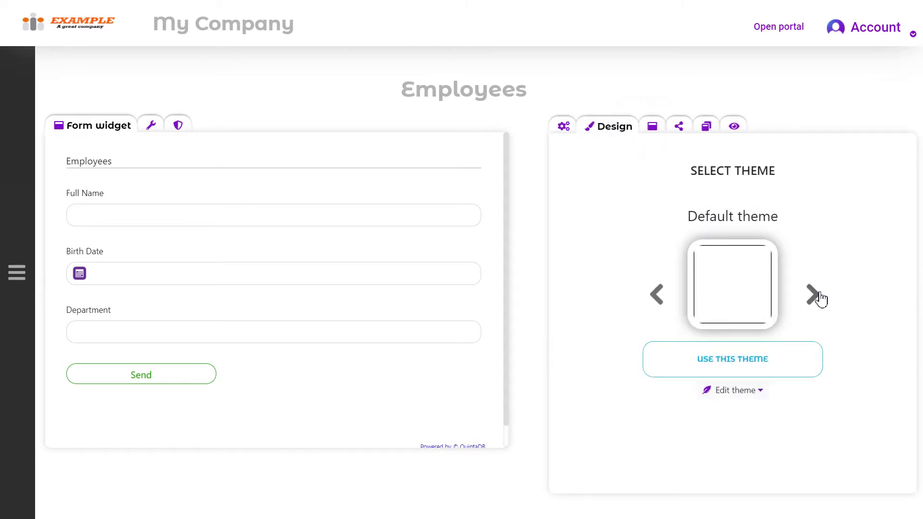
{"action": "left_click", "coordinate": [814, 294]}
{"action": "left_click", "coordinate": [814, 296]}
{"action": "left_click", "coordinate": [814, 294]}
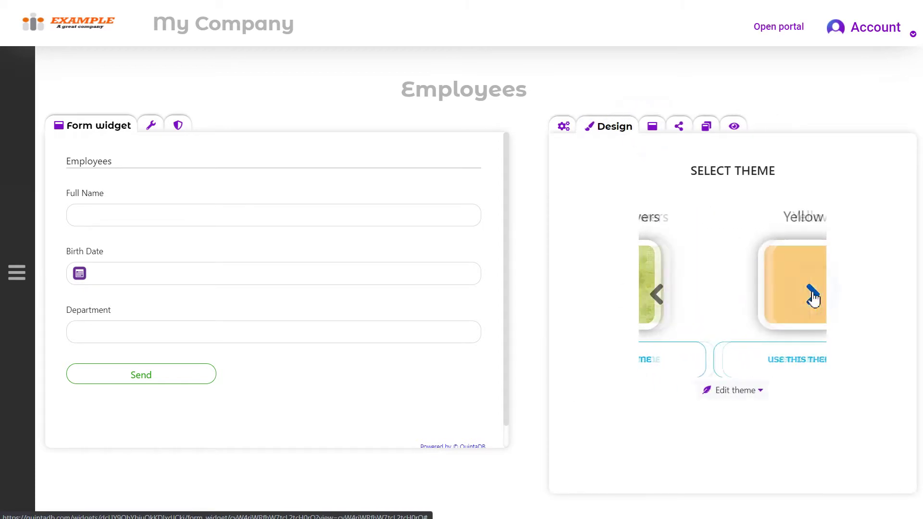
{"action": "left_click", "coordinate": [814, 294]}
{"action": "left_click", "coordinate": [783, 363]}
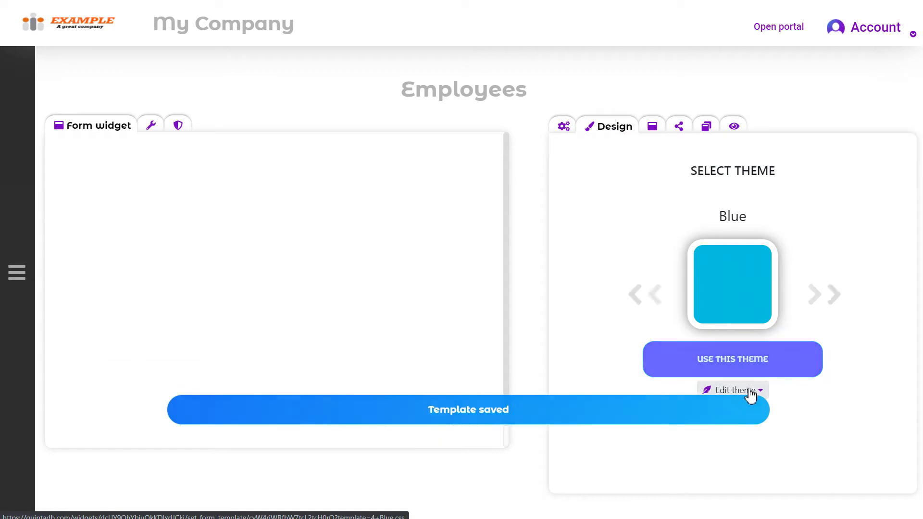
{"action": "left_click", "coordinate": [750, 391]}
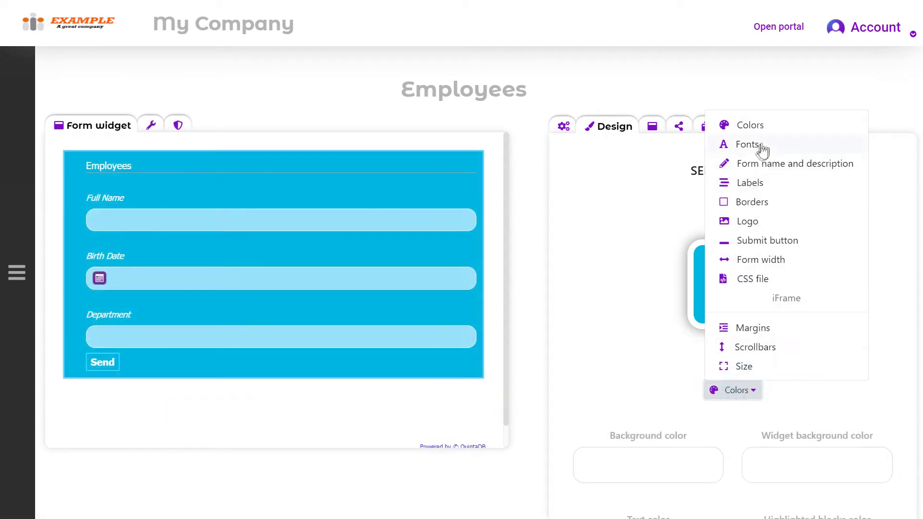
{"action": "left_click", "coordinate": [645, 183]}
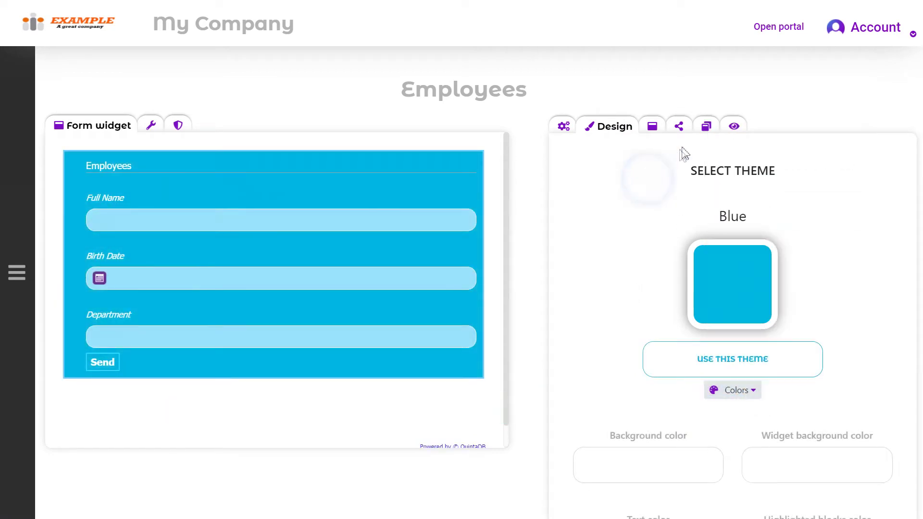
- Copy the Employees form's HTML-link to the clipboard from the Integration tab
{"action": "left_click", "coordinate": [680, 128]}
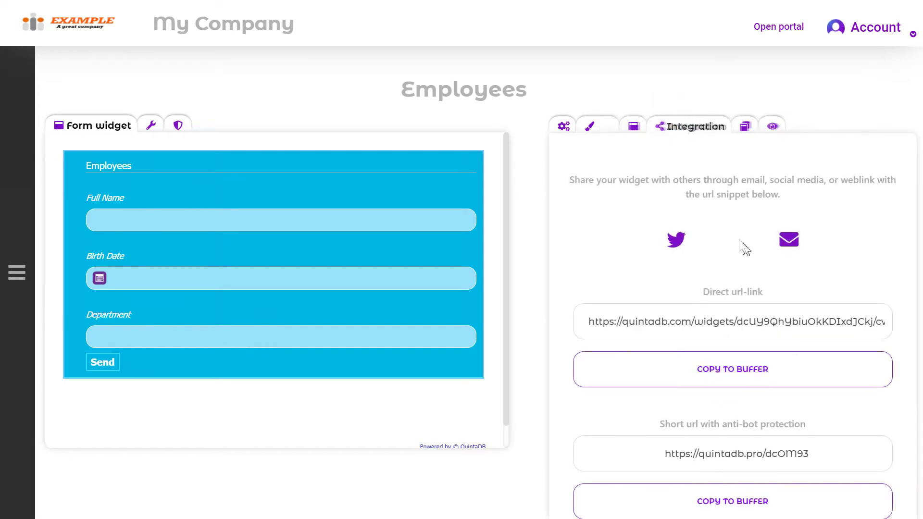
{"action": "scroll", "coordinate": [804, 268], "scroll_direction": "down", "scroll_amount": 6}
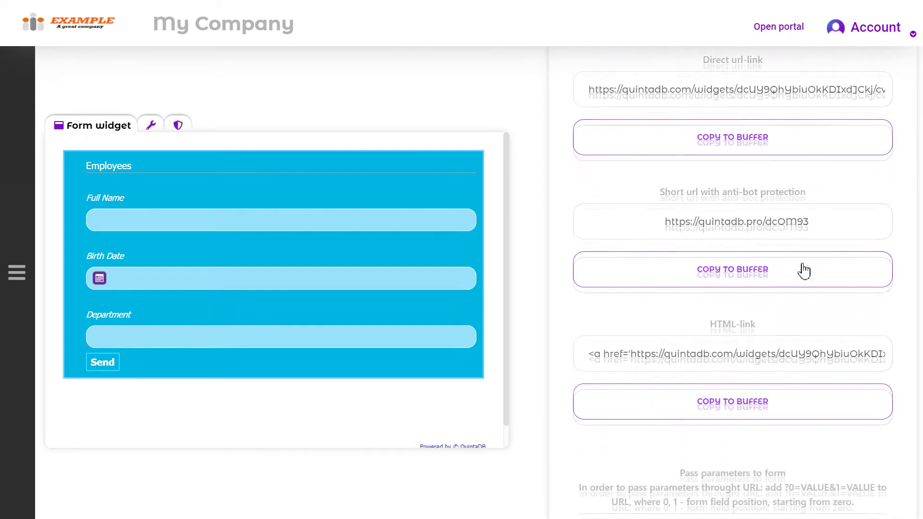
{"action": "left_click", "coordinate": [805, 269]}
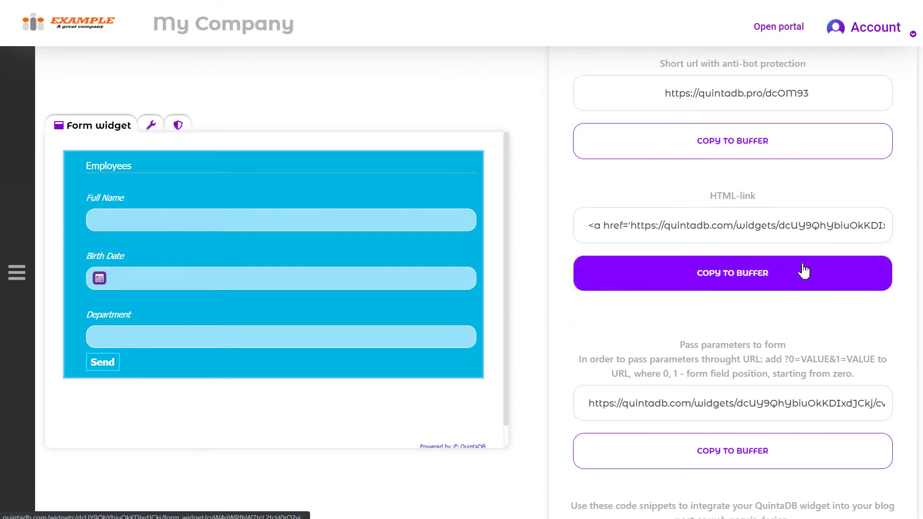
{"action": "scroll", "coordinate": [804, 271], "scroll_direction": "up", "scroll_amount": 4}
{"action": "scroll", "coordinate": [804, 271], "scroll_direction": "up", "scroll_amount": 3}
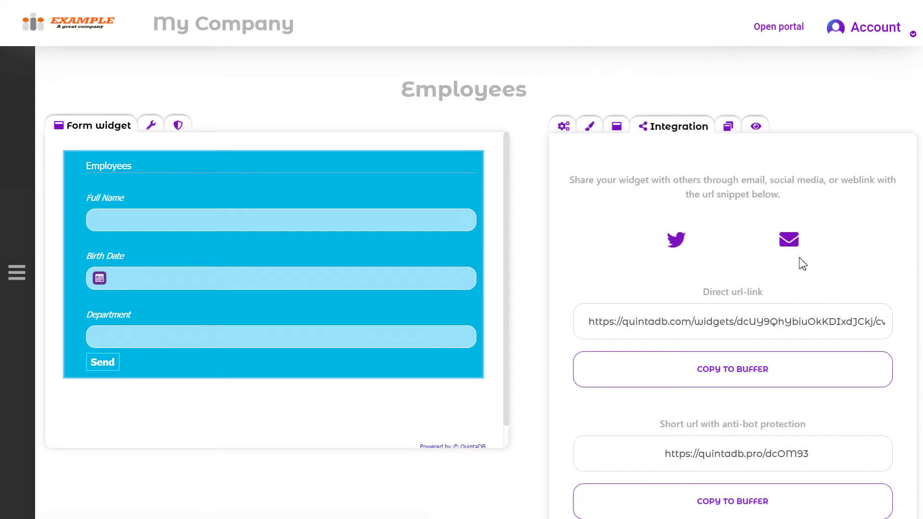
{"action": "left_click", "coordinate": [880, 27]}
{"action": "left_click", "coordinate": [836, 131]}
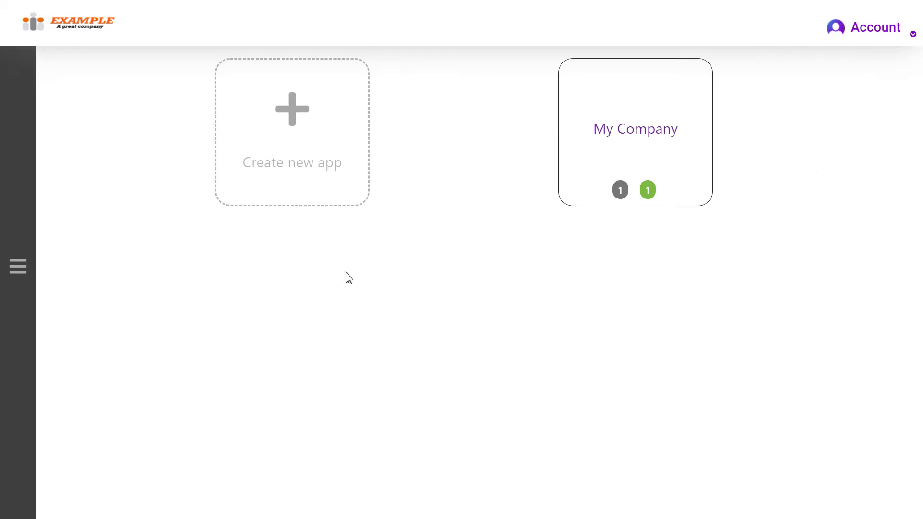
- Switch the applications page to list view and open folder management
{"action": "left_click", "coordinate": [19, 267]}
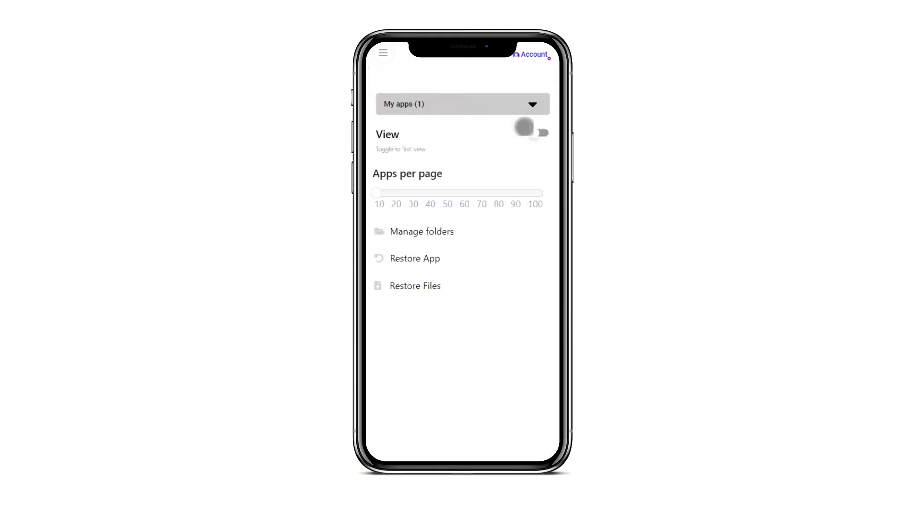
{"action": "left_click", "coordinate": [538, 132]}
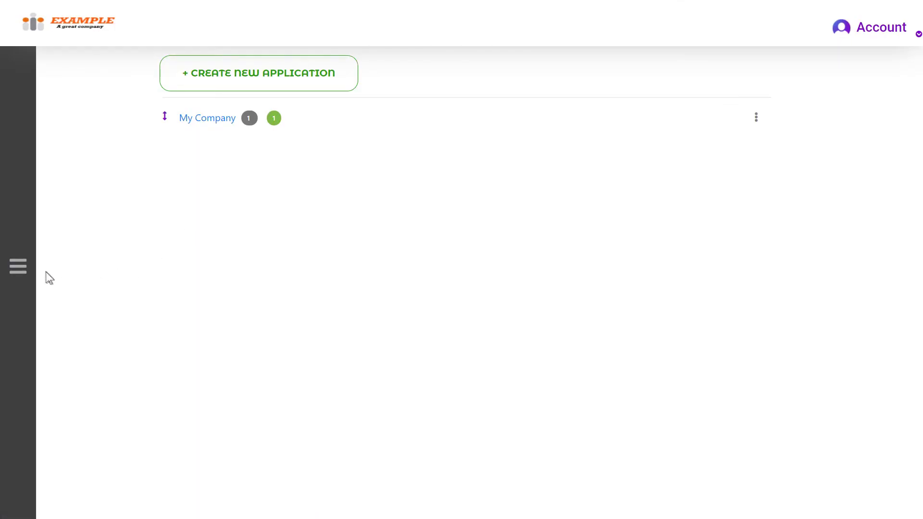
{"action": "left_click", "coordinate": [19, 266]}
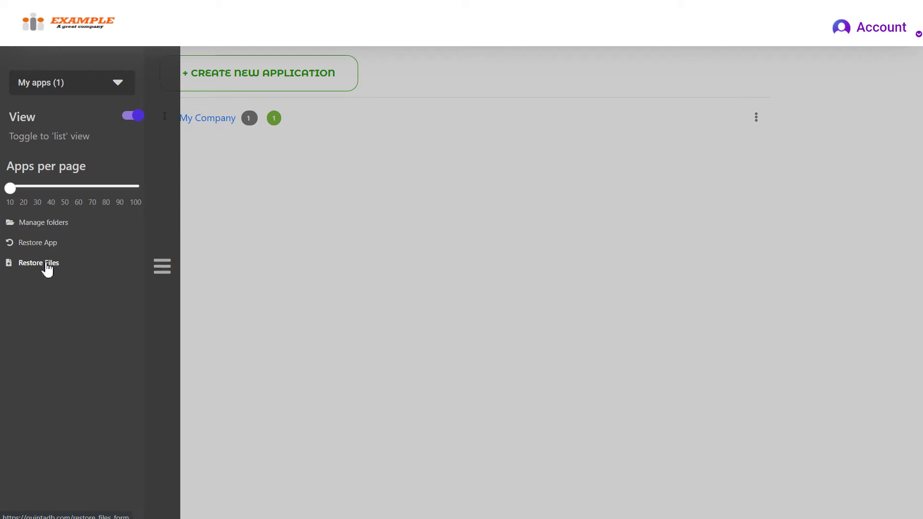
{"action": "left_click", "coordinate": [57, 227]}
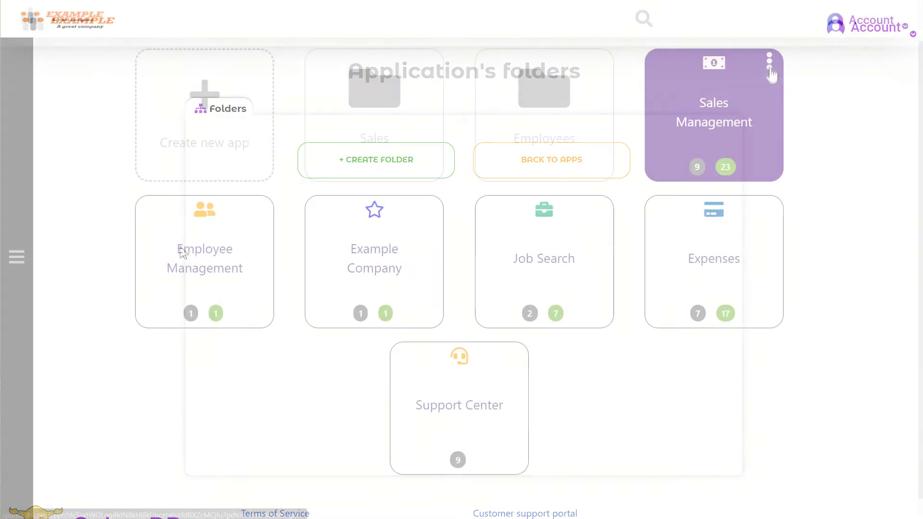
- Move the Sales Management app into the Sales folder
{"action": "left_click", "coordinate": [769, 63]}
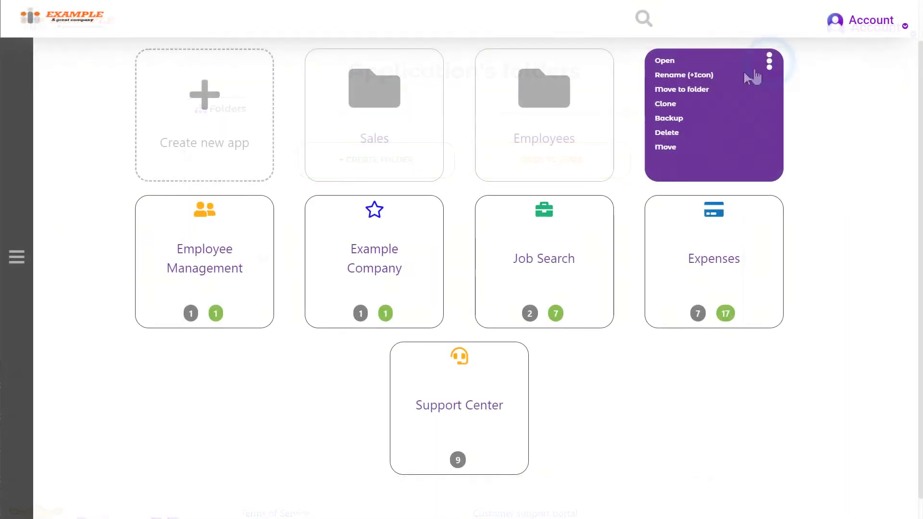
{"action": "left_click", "coordinate": [692, 93]}
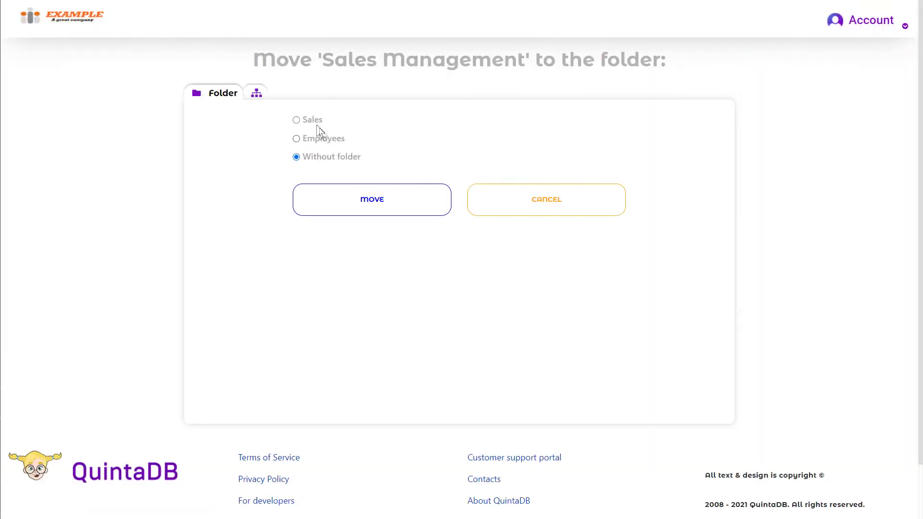
{"action": "left_click", "coordinate": [312, 120]}
{"action": "left_click", "coordinate": [430, 212]}
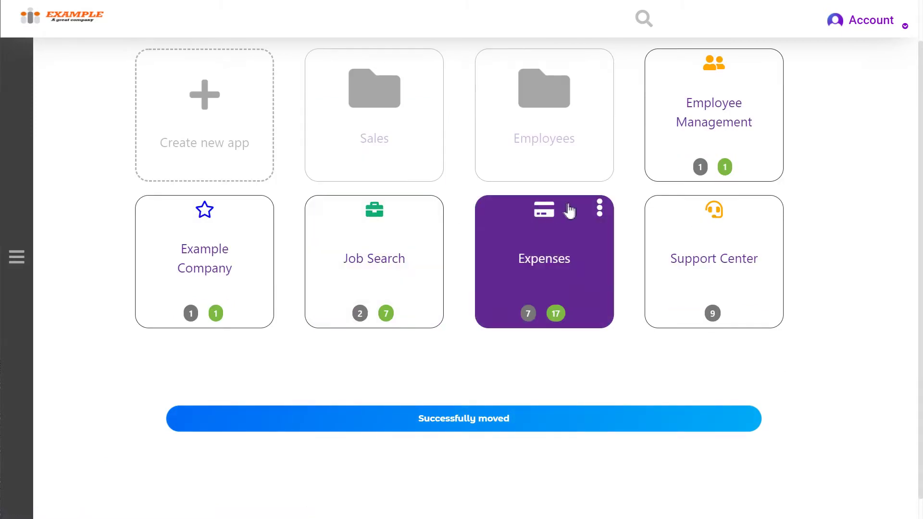
- Move the Expenses app into the Sales folder as well and view its contents
{"action": "left_click", "coordinate": [600, 208]}
{"action": "left_click", "coordinate": [510, 237]}
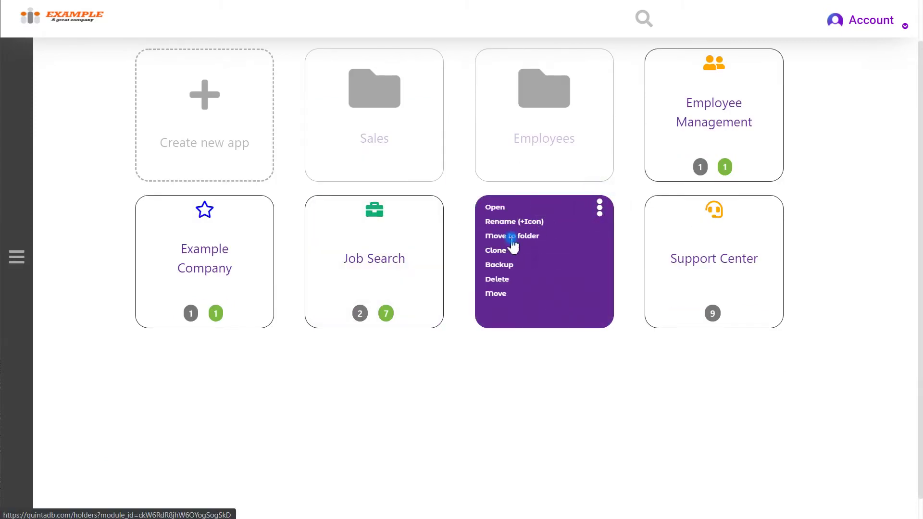
{"action": "left_click", "coordinate": [312, 121]}
{"action": "left_click", "coordinate": [389, 200]}
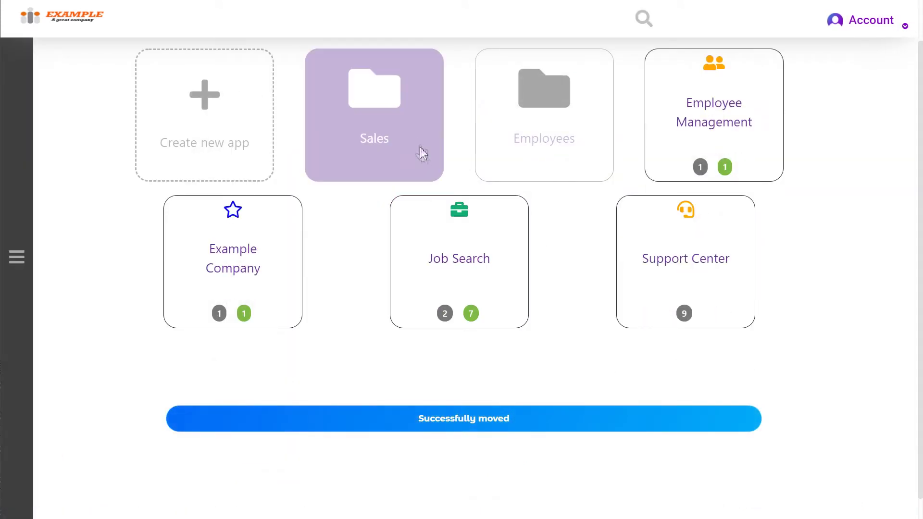
{"action": "left_click", "coordinate": [420, 146]}
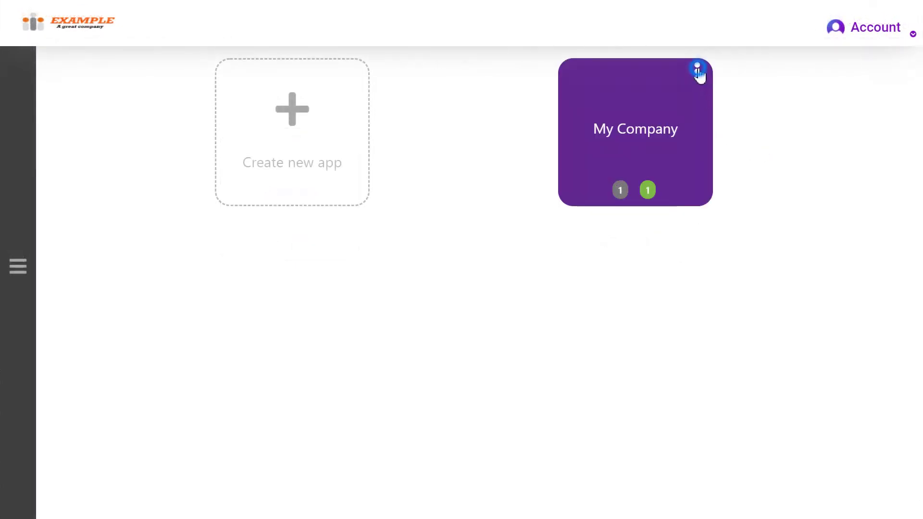
{"action": "left_click", "coordinate": [698, 70]}
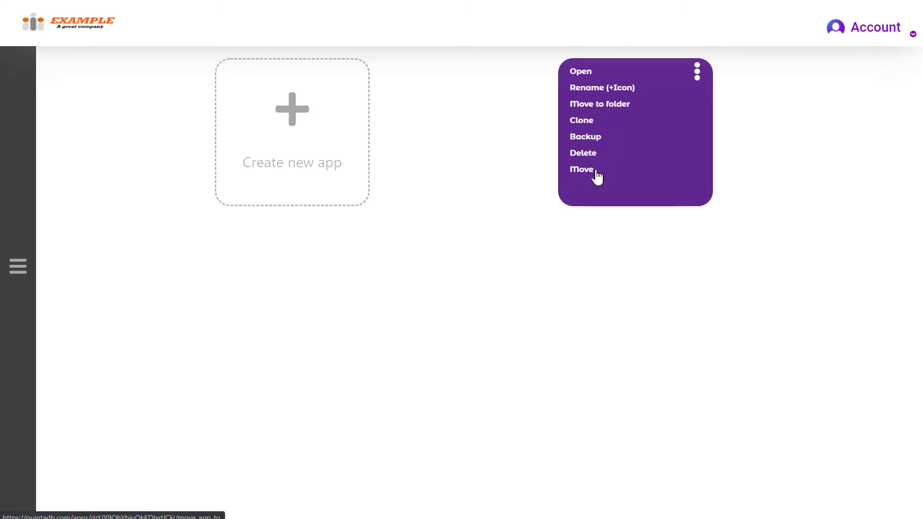
- Rename My Company to 'Example Company' with the star icon in Blue
{"action": "left_click", "coordinate": [617, 89]}
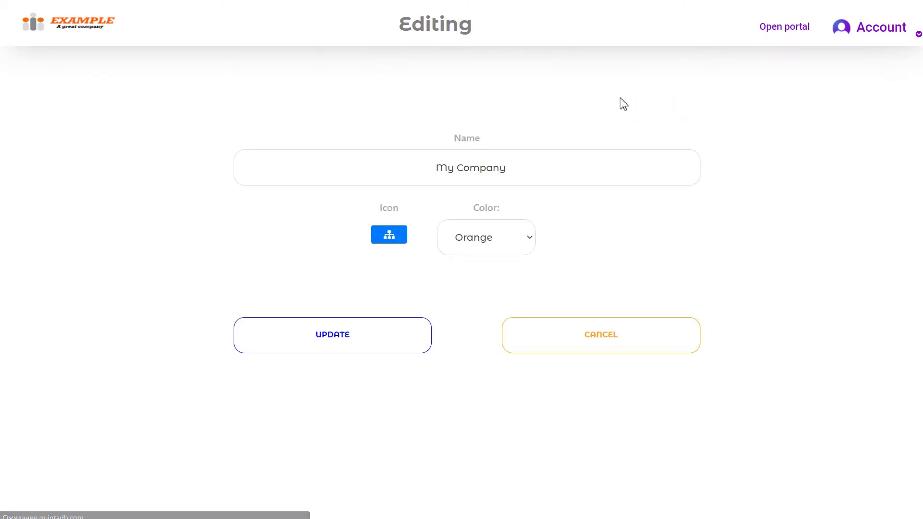
{"action": "double_click", "coordinate": [450, 170]}
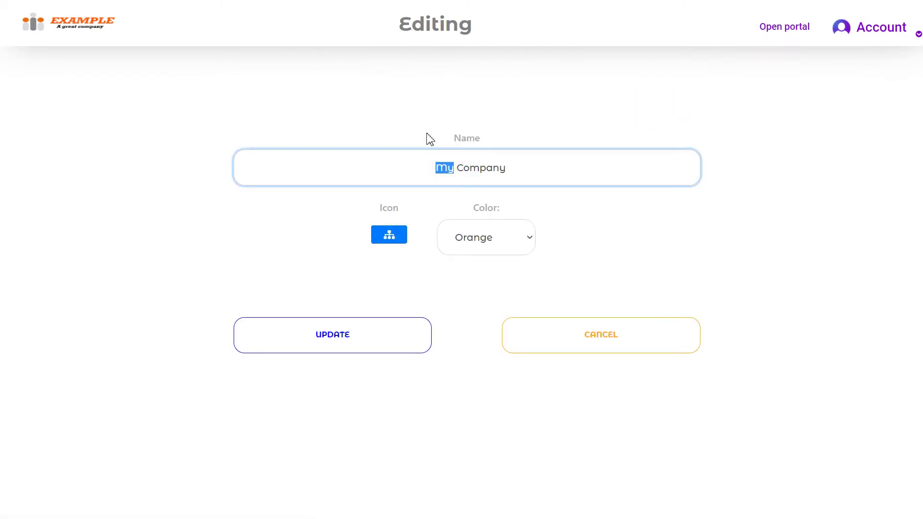
{"action": "type", "text": "Examp"}
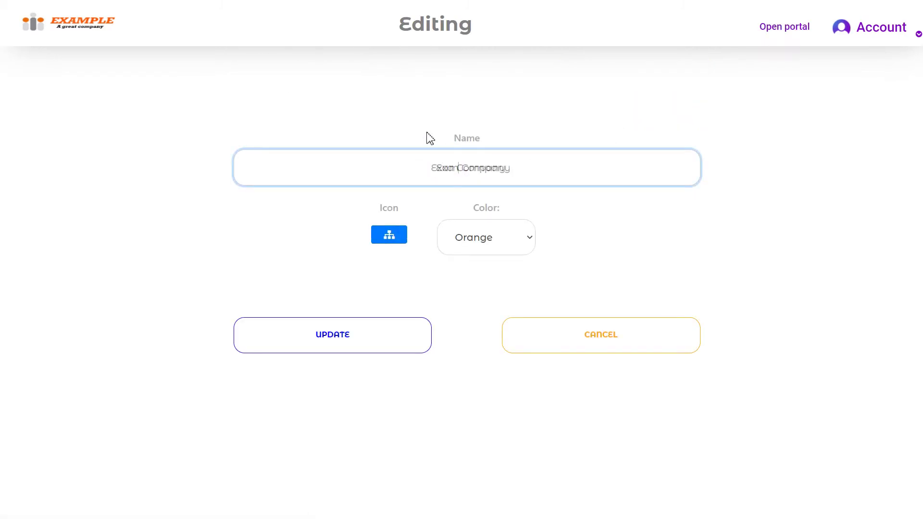
{"action": "type", "text": "le"}
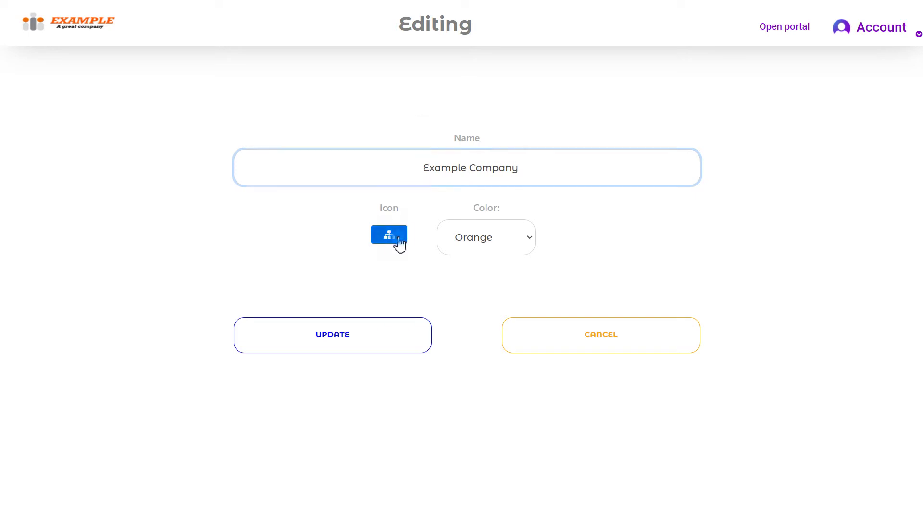
{"action": "left_click", "coordinate": [399, 242]}
{"action": "left_click", "coordinate": [426, 266]}
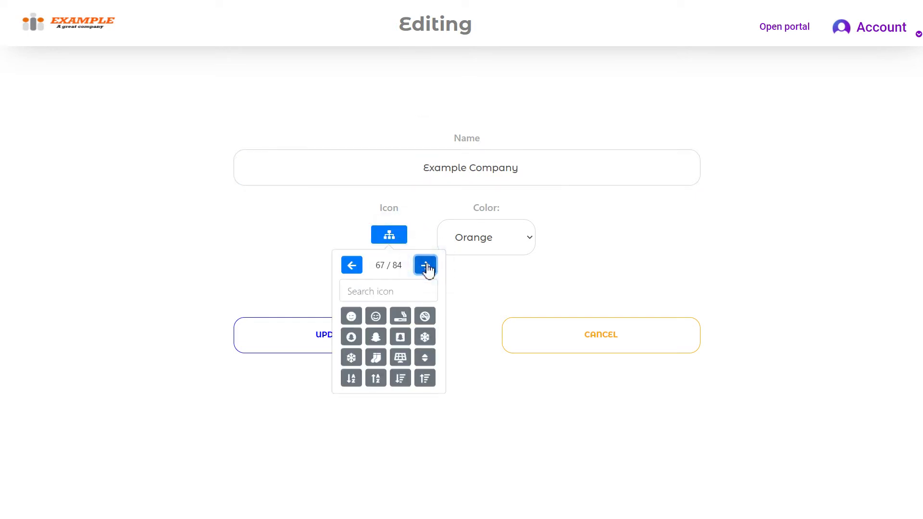
{"action": "left_click", "coordinate": [426, 266]}
{"action": "left_click", "coordinate": [426, 267]}
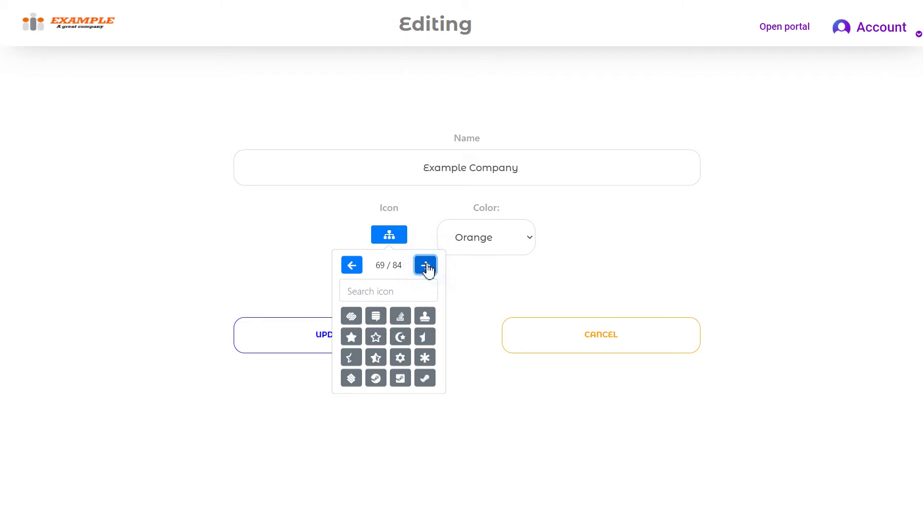
{"action": "left_click", "coordinate": [377, 340]}
{"action": "left_click", "coordinate": [494, 240]}
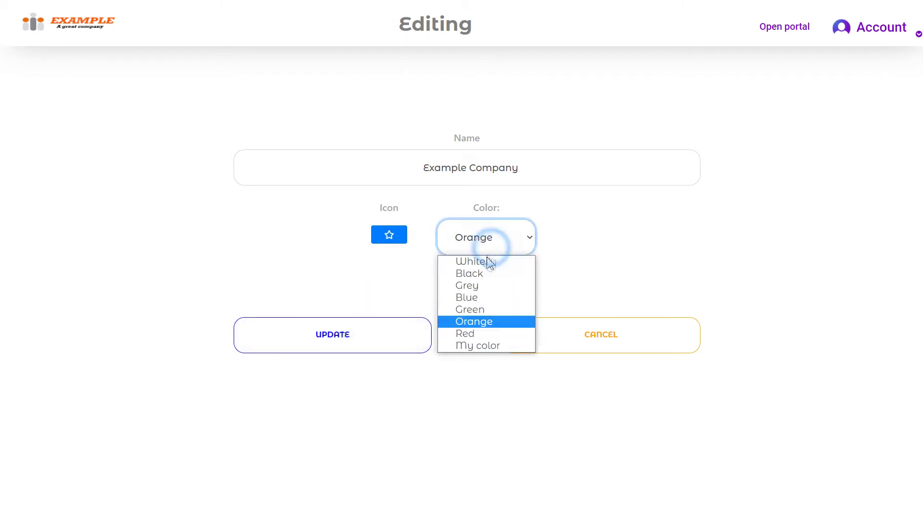
{"action": "left_click", "coordinate": [478, 298]}
{"action": "left_click", "coordinate": [414, 338]}
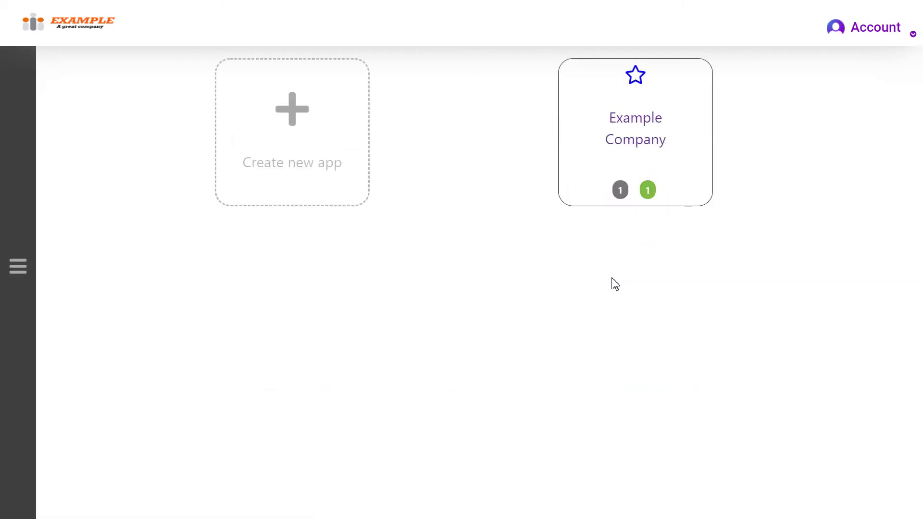
- Install the Sales Management template from the new-app gallery
{"action": "left_click", "coordinate": [337, 143]}
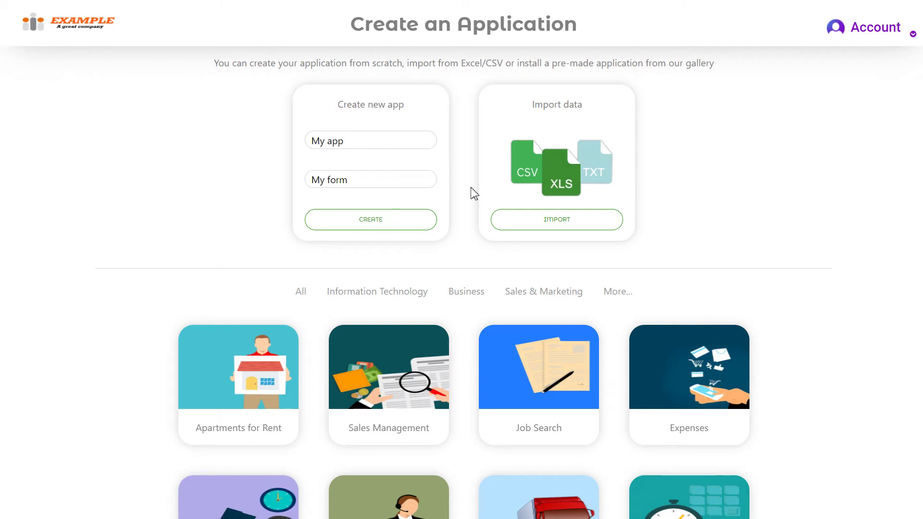
{"action": "scroll", "coordinate": [475, 187], "scroll_direction": "down", "scroll_amount": 3}
{"action": "mouse_move", "coordinate": [254, 237]}
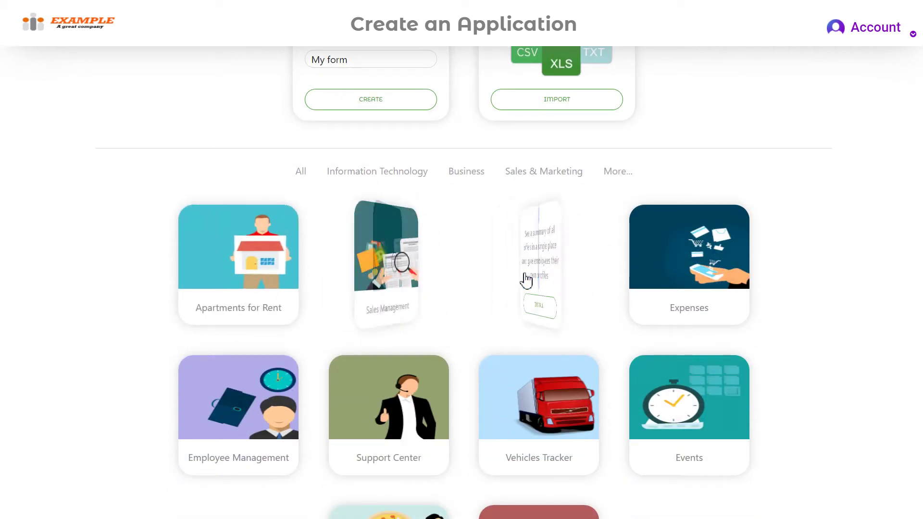
{"action": "scroll", "coordinate": [666, 278], "scroll_direction": "down", "scroll_amount": 3}
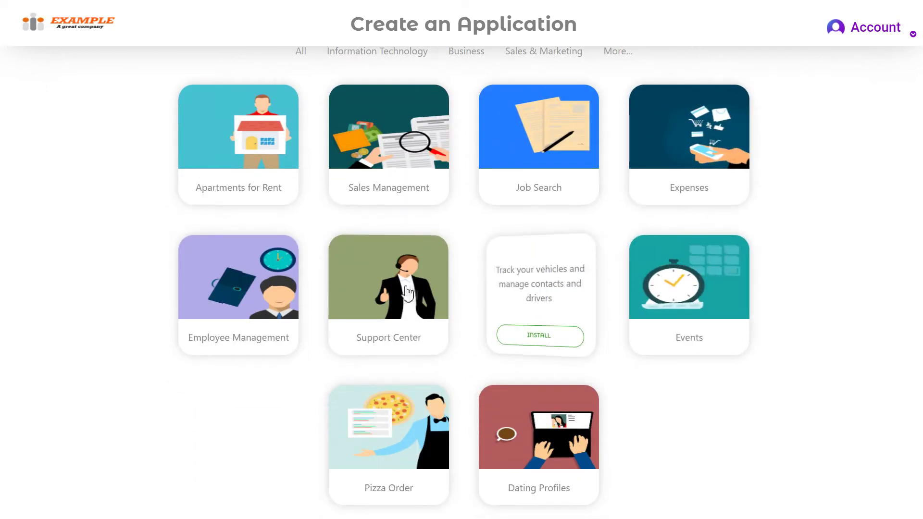
{"action": "mouse_move", "coordinate": [407, 294]}
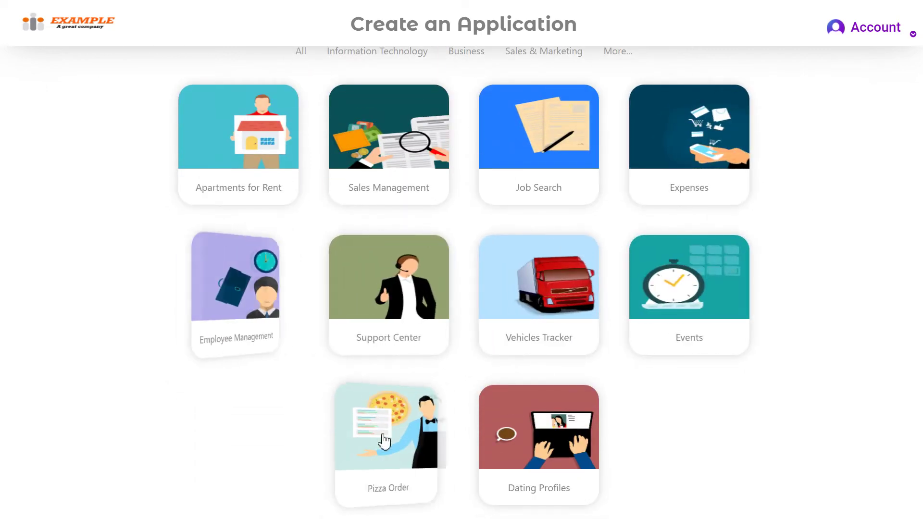
{"action": "mouse_move", "coordinate": [385, 440]}
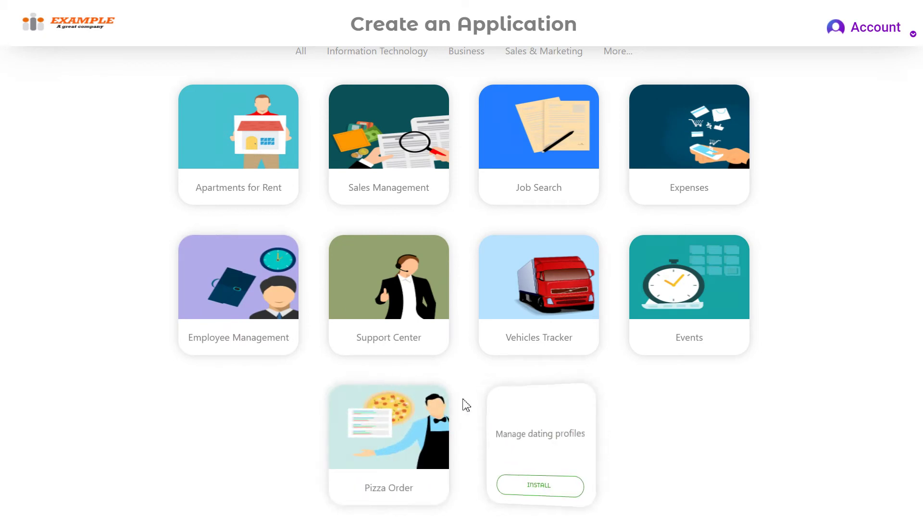
{"action": "scroll", "coordinate": [471, 312], "scroll_direction": "up", "scroll_amount": 2}
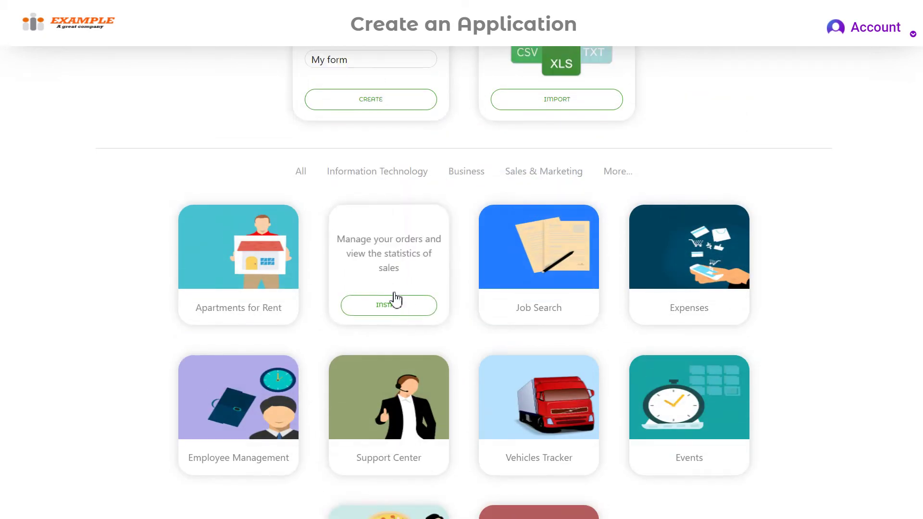
{"action": "left_click", "coordinate": [412, 311]}
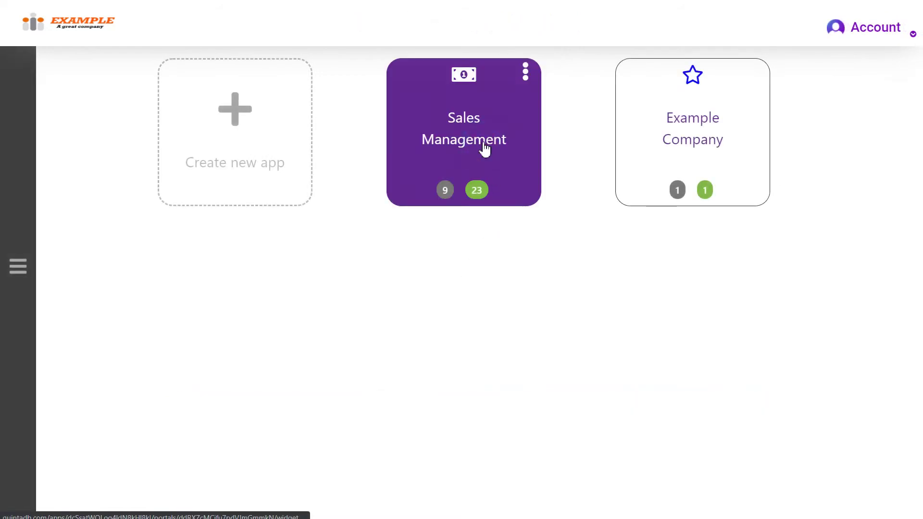
- Open the Sales Management dashboard and look at its new product form
{"action": "left_click", "coordinate": [485, 149]}
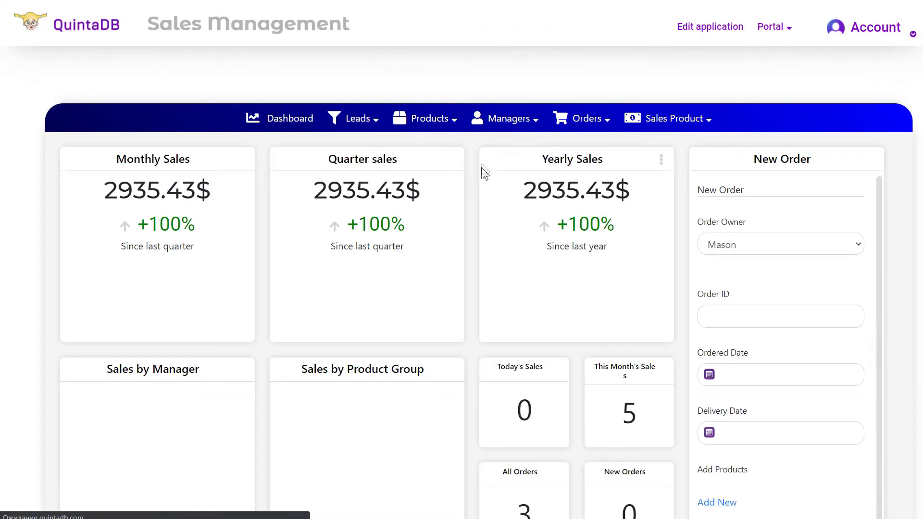
{"action": "scroll", "coordinate": [638, 232], "scroll_direction": "down", "scroll_amount": 3}
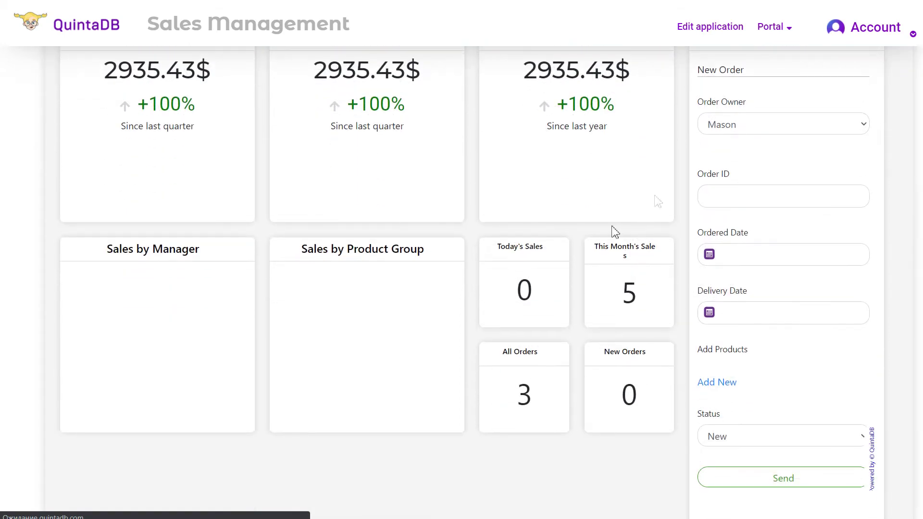
{"action": "scroll", "coordinate": [525, 289], "scroll_direction": "up", "scroll_amount": 3}
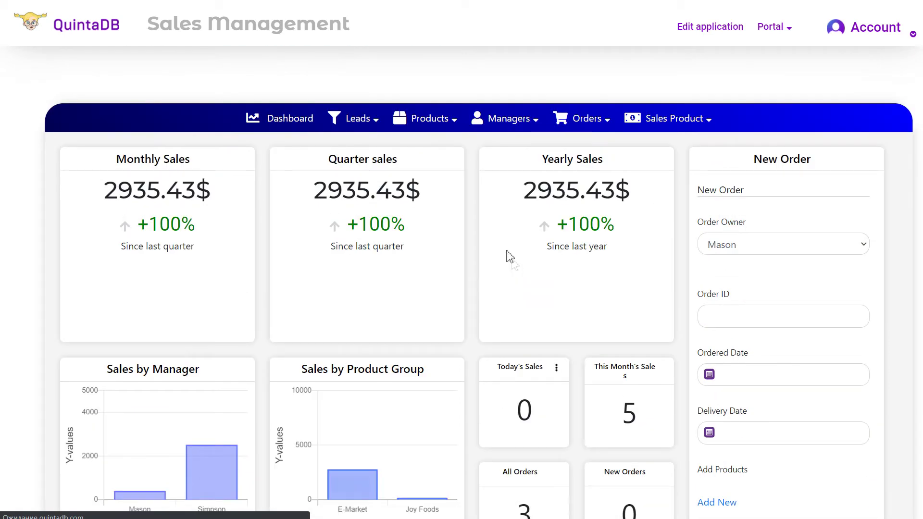
{"action": "mouse_move", "coordinate": [439, 128]}
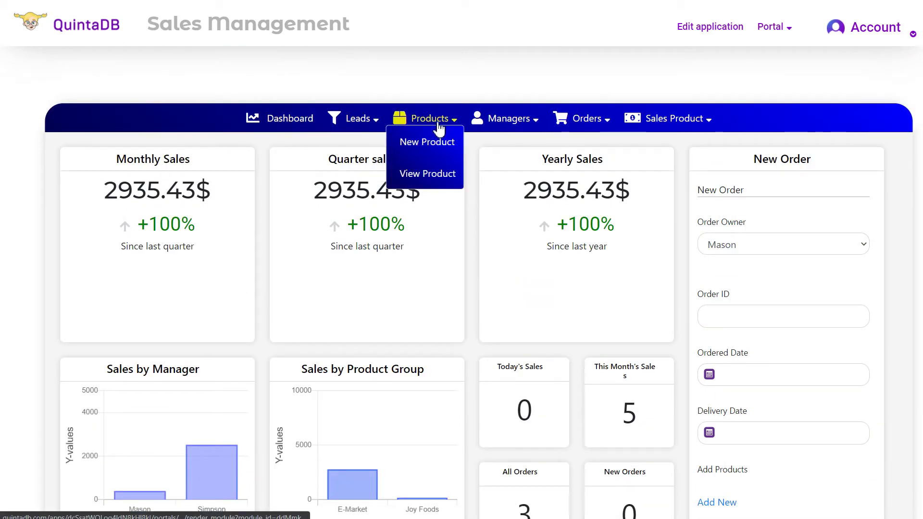
{"action": "left_click", "coordinate": [430, 141]}
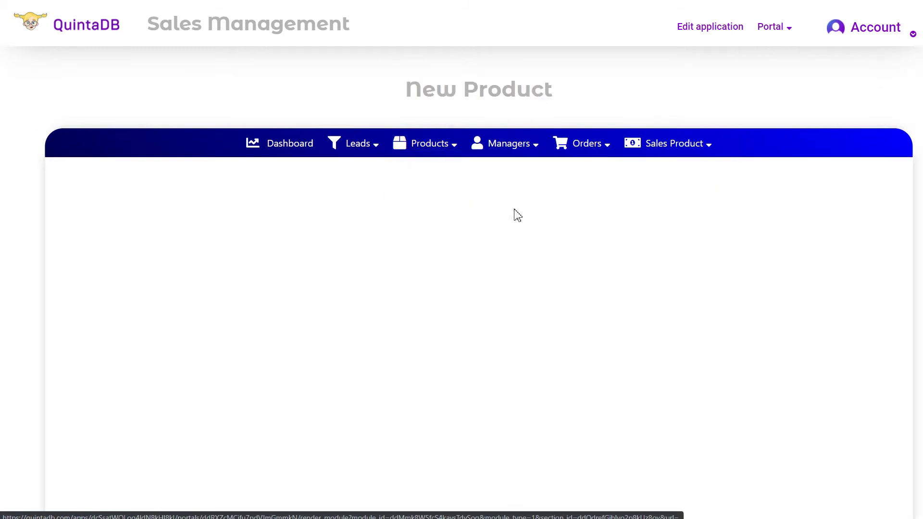
- Go through Managers > View Managers > New Manager, then into the application editor
{"action": "scroll", "coordinate": [654, 243], "scroll_direction": "down", "scroll_amount": 1}
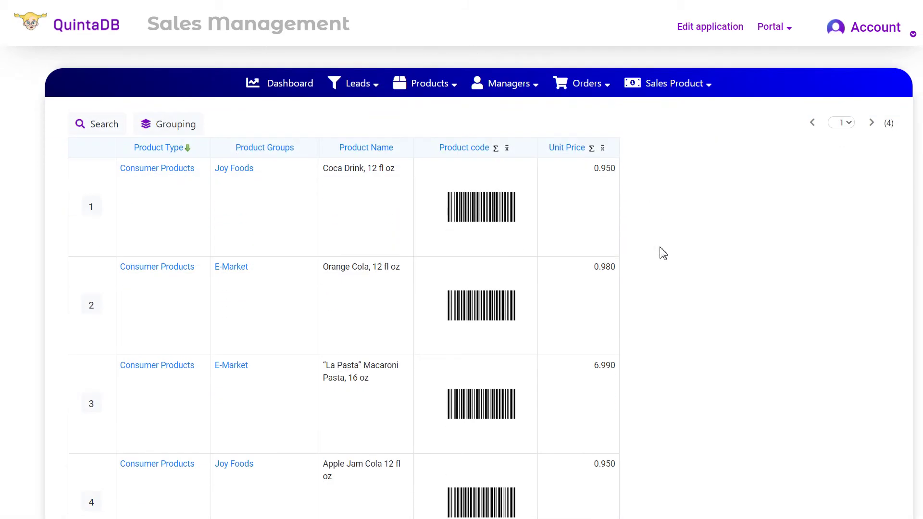
{"action": "scroll", "coordinate": [664, 258], "scroll_direction": "down", "scroll_amount": 3}
{"action": "scroll", "coordinate": [670, 283], "scroll_direction": "up", "scroll_amount": 5}
{"action": "mouse_move", "coordinate": [523, 162]}
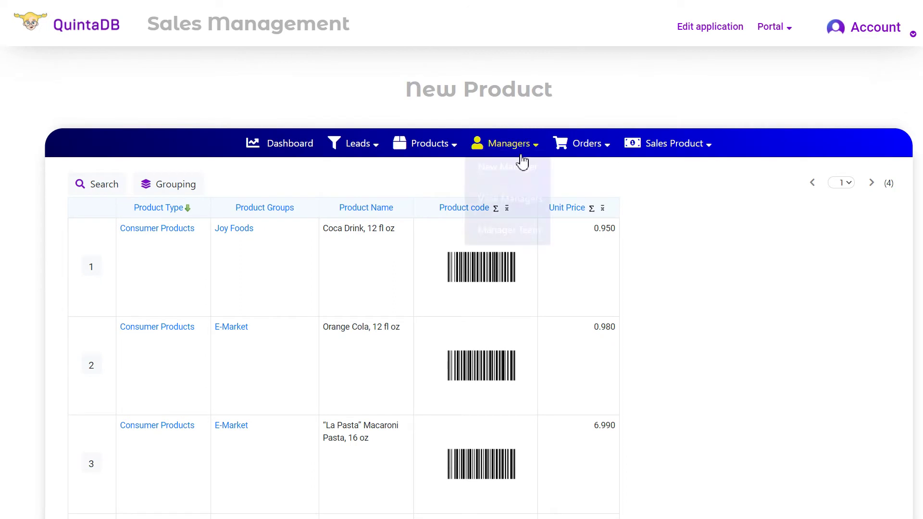
{"action": "left_click", "coordinate": [510, 142]}
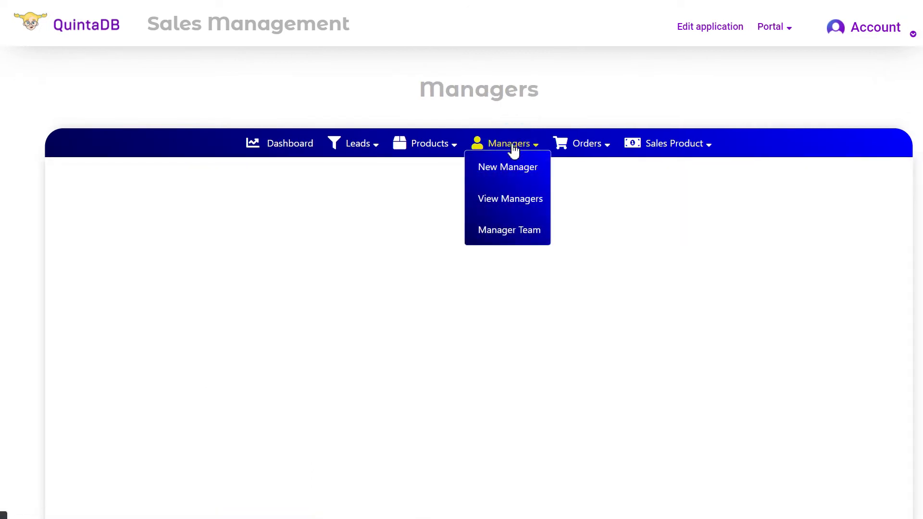
{"action": "left_click", "coordinate": [516, 200]}
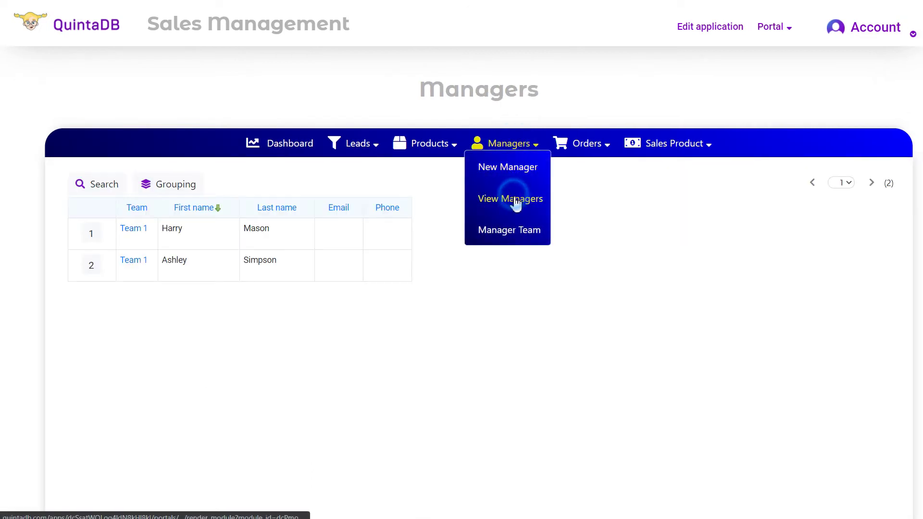
{"action": "mouse_move", "coordinate": [530, 152]}
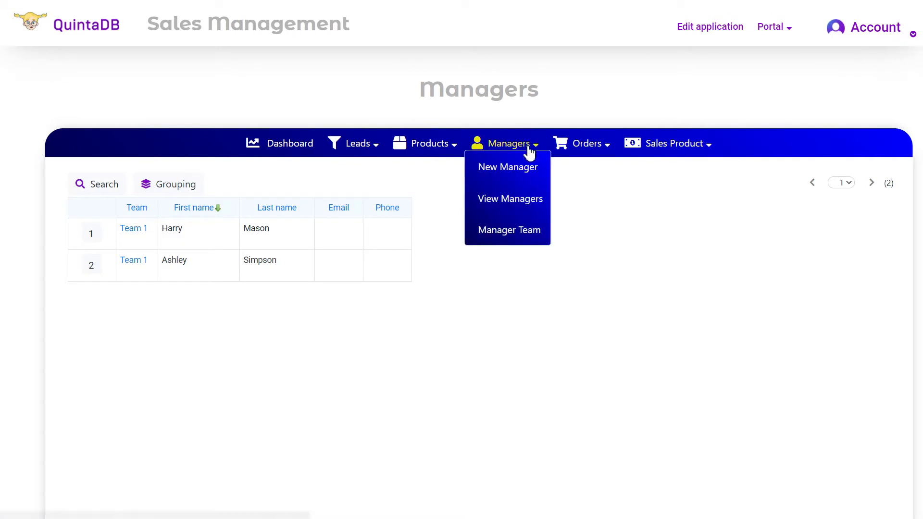
{"action": "left_click", "coordinate": [520, 169]}
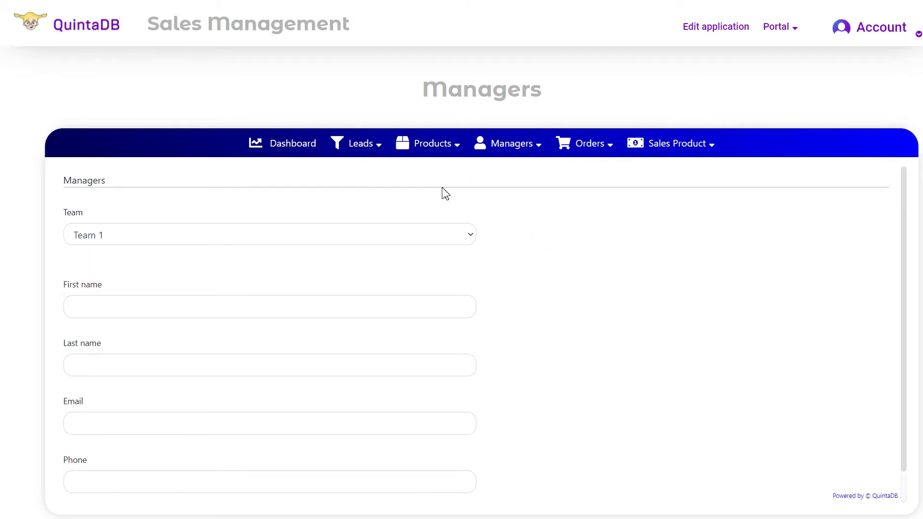
{"action": "left_click", "coordinate": [711, 34]}
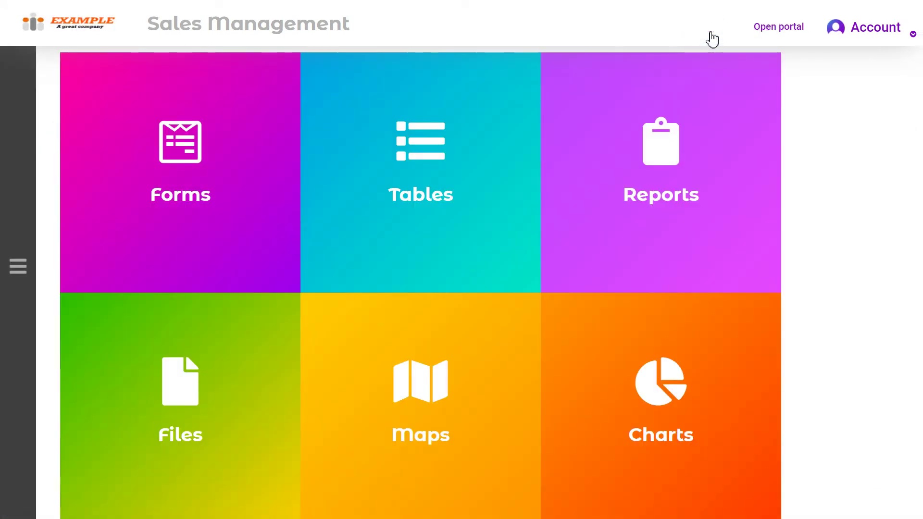
{"action": "mouse_move", "coordinate": [640, 94]}
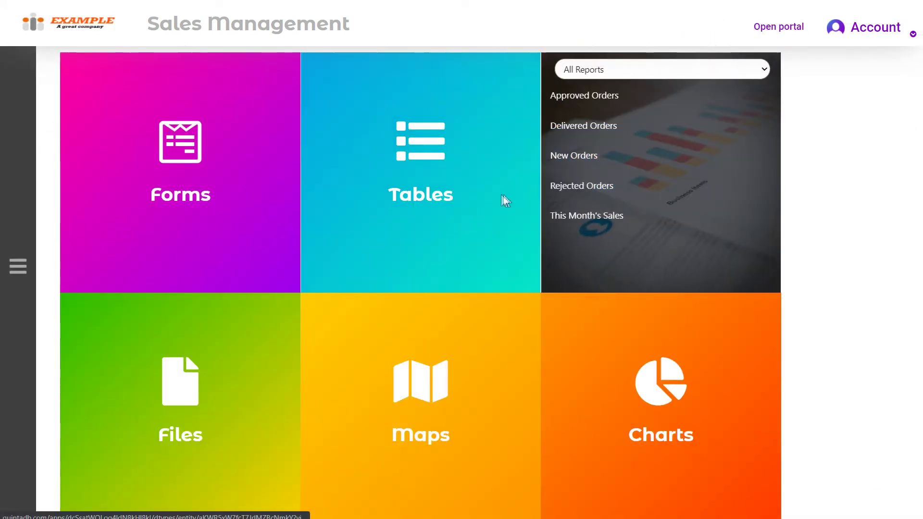
{"action": "mouse_move", "coordinate": [488, 200]}
{"action": "scroll", "coordinate": [465, 200], "scroll_direction": "down", "scroll_amount": 1}
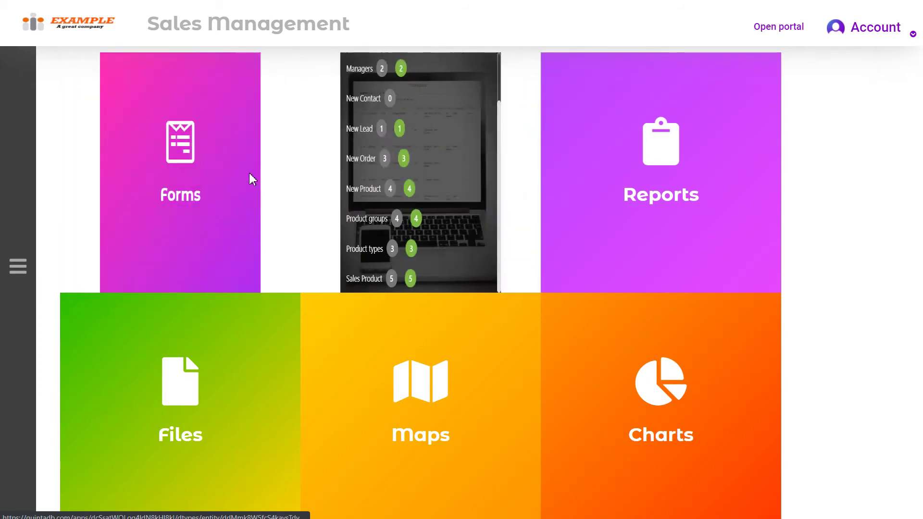
{"action": "mouse_move", "coordinate": [241, 173]}
{"action": "scroll", "coordinate": [233, 158], "scroll_direction": "down", "scroll_amount": 1}
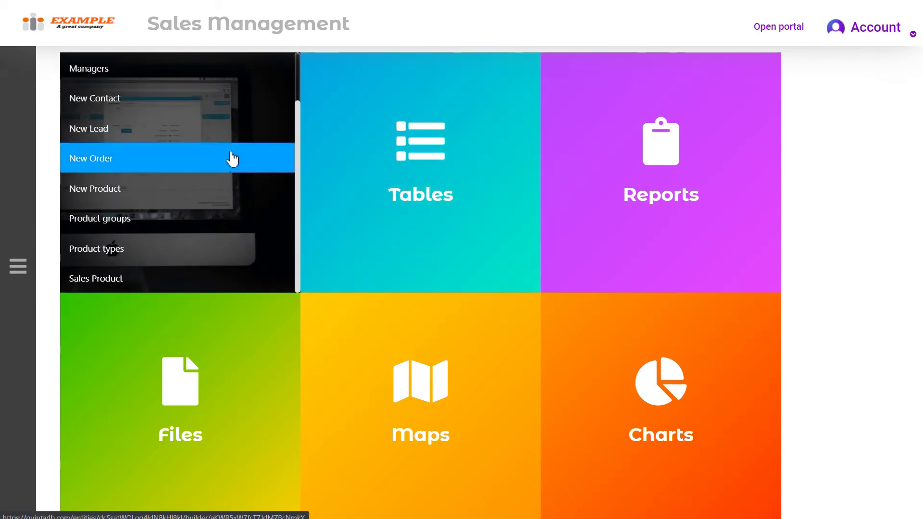
{"action": "scroll", "coordinate": [231, 158], "scroll_direction": "down", "scroll_amount": 3}
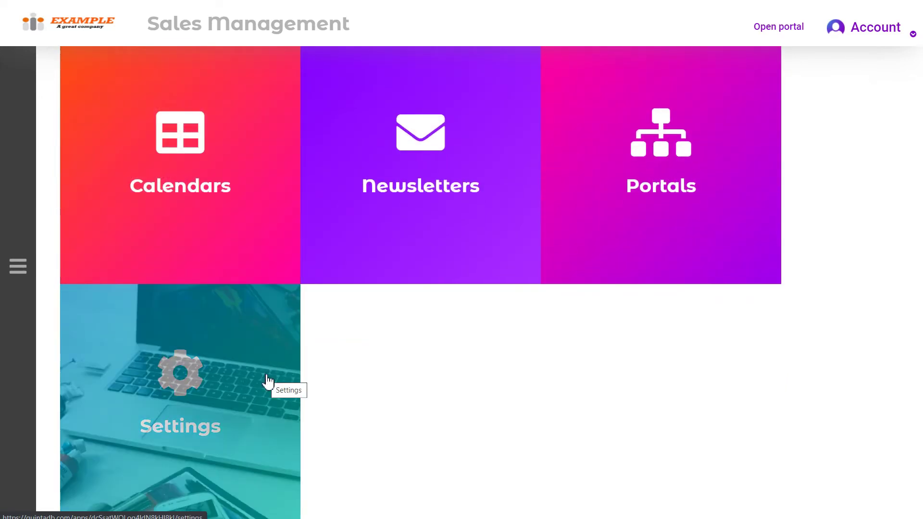
- In the app settings, keep Sales Management as the default portal
{"action": "left_click", "coordinate": [268, 382]}
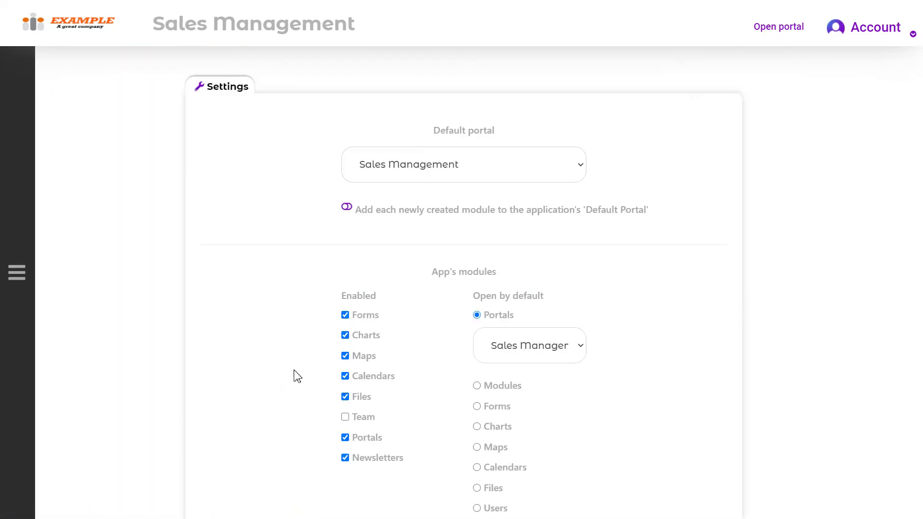
{"action": "scroll", "coordinate": [460, 259], "scroll_direction": "down", "scroll_amount": 3}
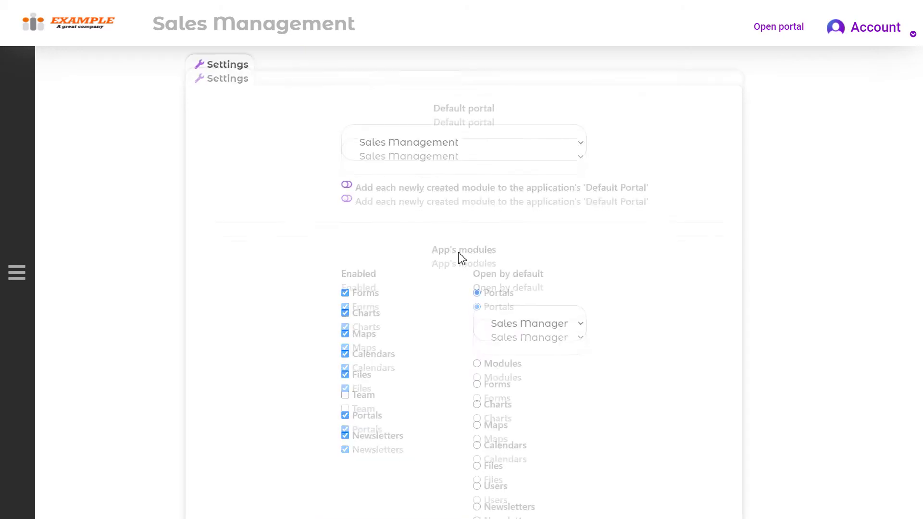
{"action": "scroll", "coordinate": [467, 250], "scroll_direction": "up", "scroll_amount": 3}
{"action": "left_click", "coordinate": [535, 176]}
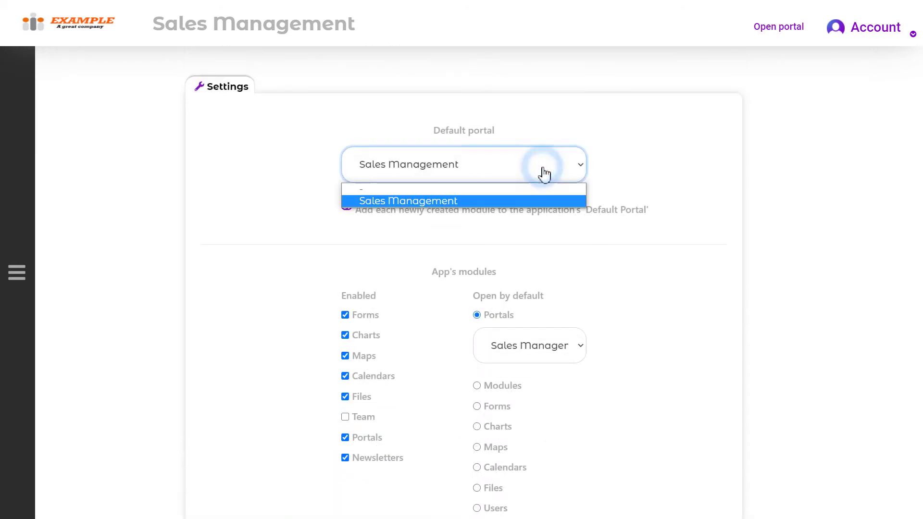
{"action": "left_click", "coordinate": [516, 201]}
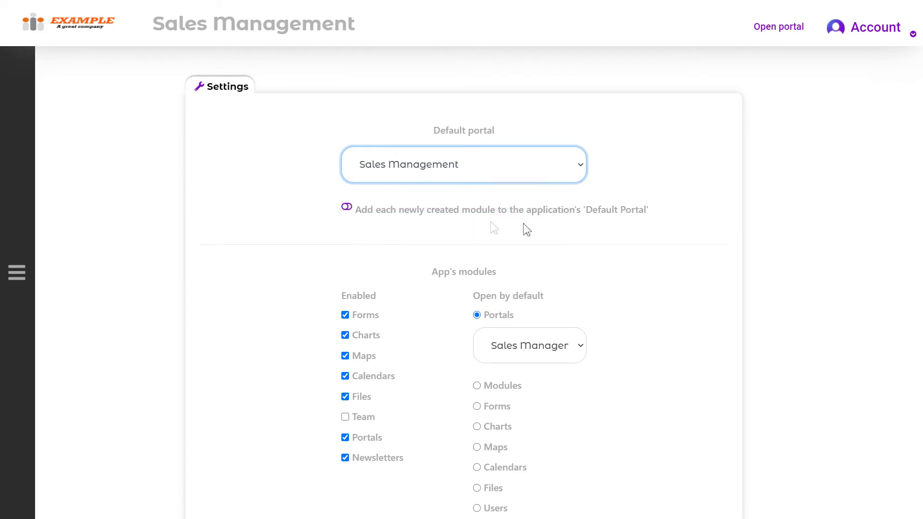
- Auto-add new modules to the default portal and disable Newsletters, Maps and Files
{"action": "left_click", "coordinate": [346, 209]}
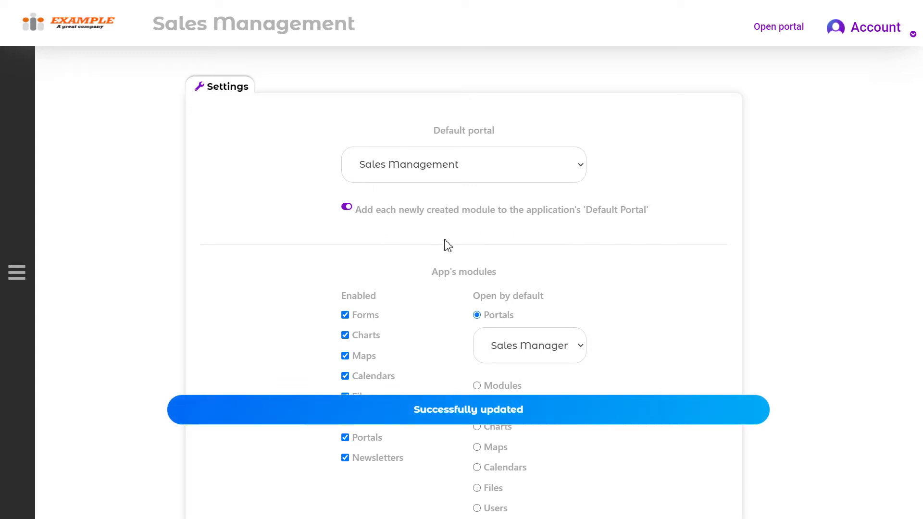
{"action": "scroll", "coordinate": [443, 245], "scroll_direction": "down", "scroll_amount": 3}
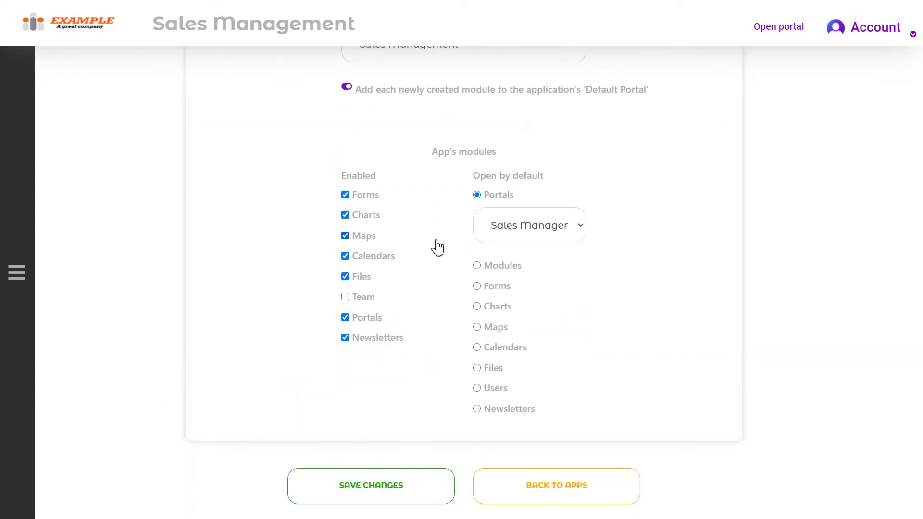
{"action": "left_click", "coordinate": [387, 339]}
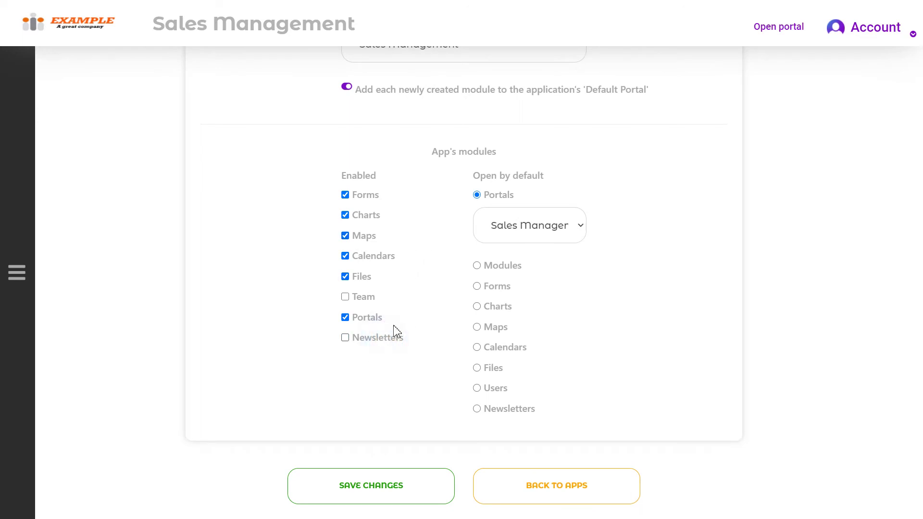
{"action": "left_click", "coordinate": [373, 237]}
{"action": "left_click", "coordinate": [364, 278]}
- Make the app open on the New Orders form by default, then launch the portal
{"action": "left_click", "coordinate": [513, 270]}
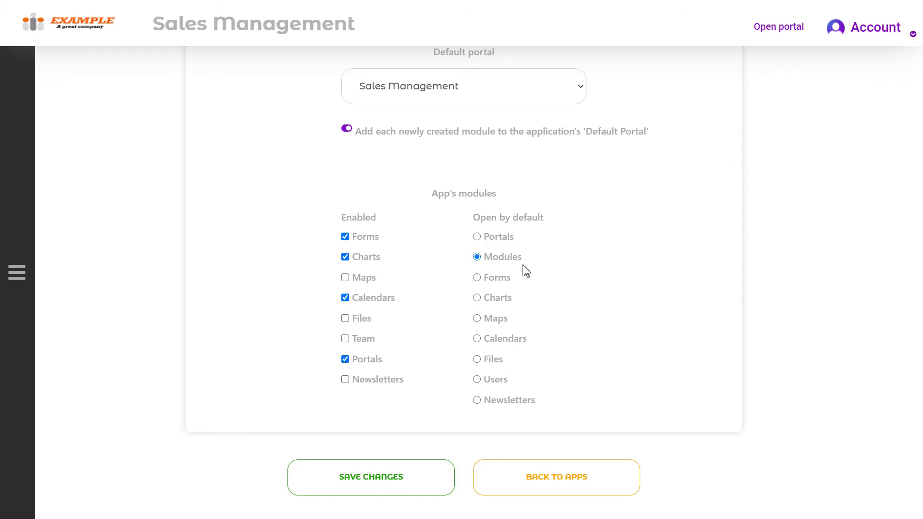
{"action": "left_click", "coordinate": [500, 281]}
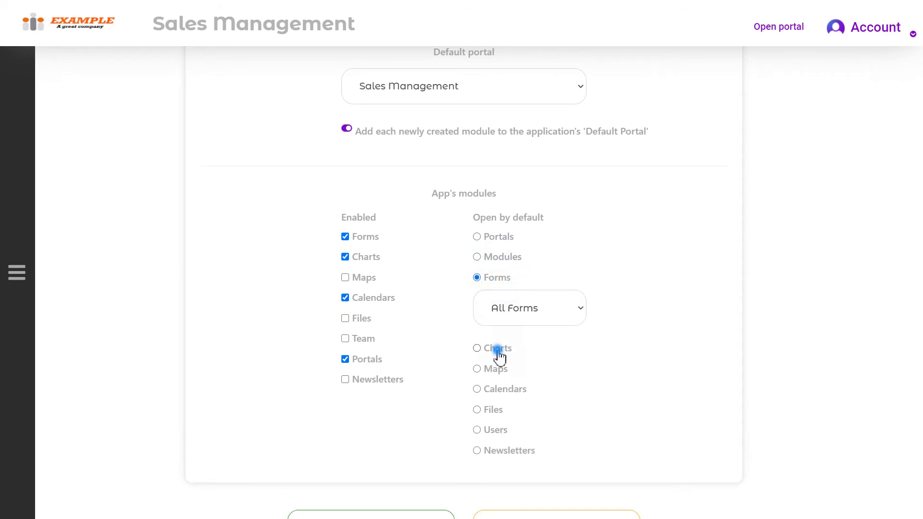
{"action": "left_click", "coordinate": [499, 350]}
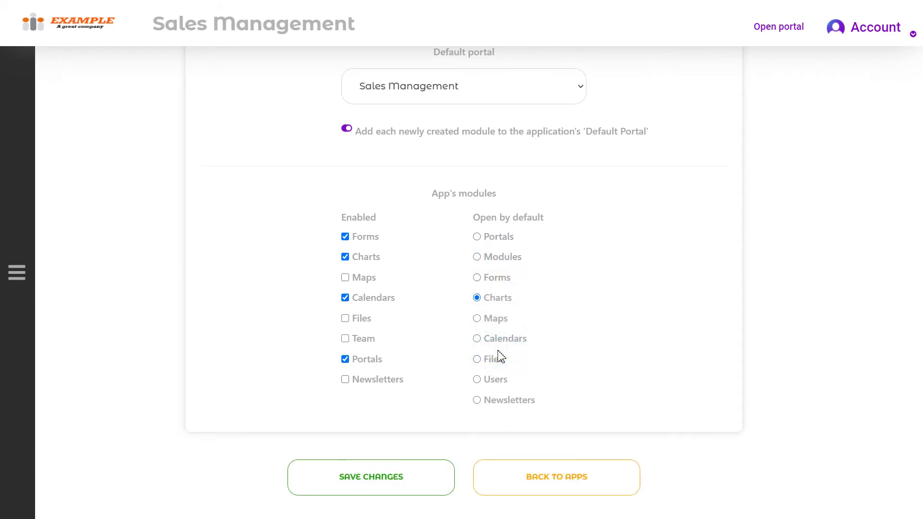
{"action": "left_click", "coordinate": [505, 281]}
{"action": "left_click", "coordinate": [574, 307]}
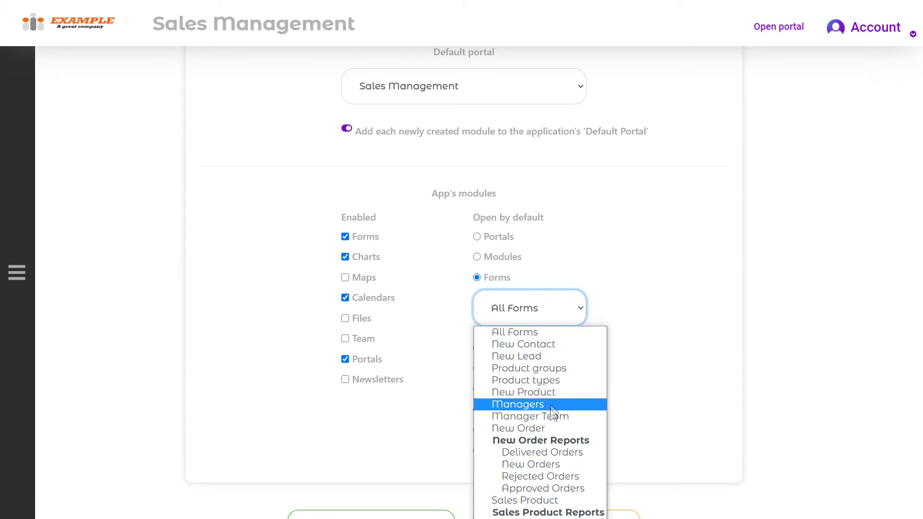
{"action": "left_click", "coordinate": [556, 466]}
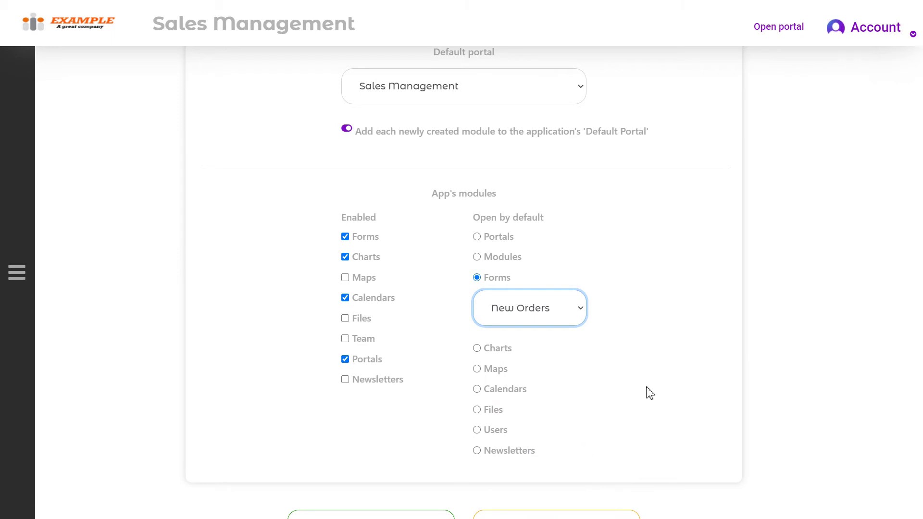
{"action": "scroll", "coordinate": [650, 392], "scroll_direction": "up", "scroll_amount": 2}
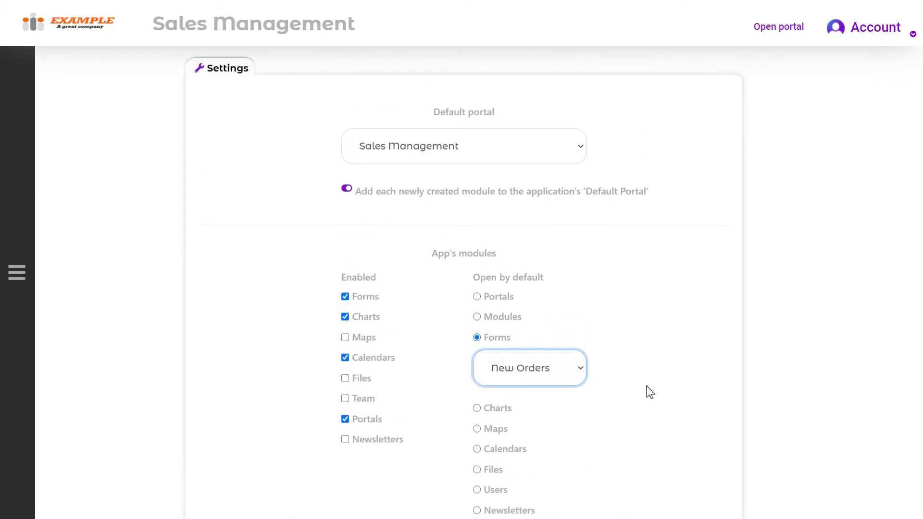
{"action": "left_click", "coordinate": [781, 30]}
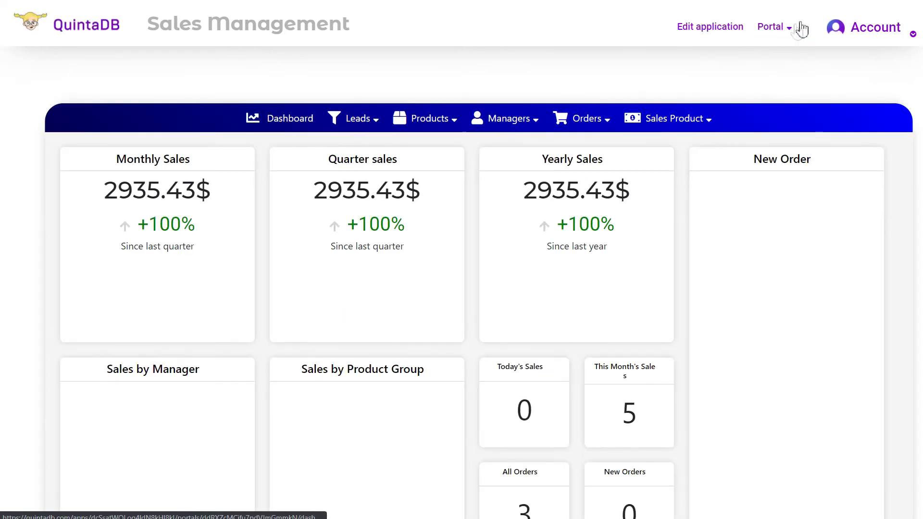
- Open the portal menu editor, review its sections, and start a new menu item
{"action": "left_click", "coordinate": [772, 27]}
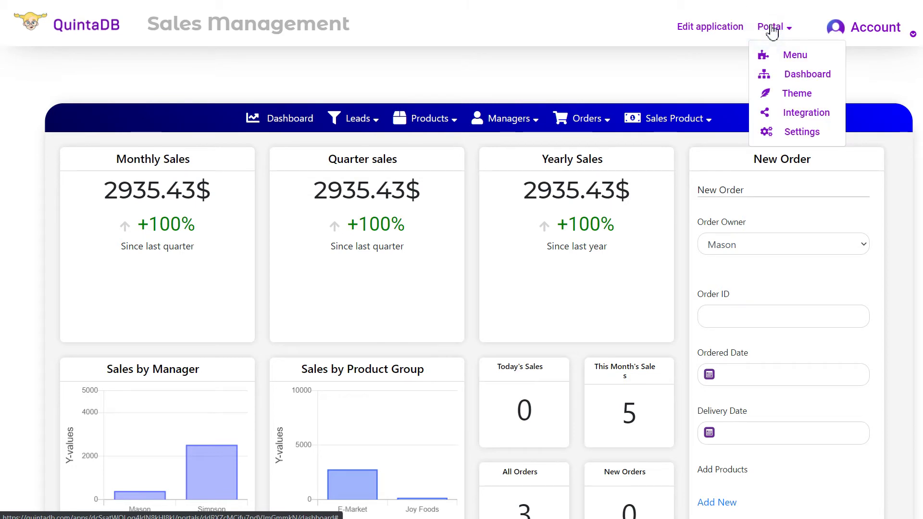
{"action": "left_click", "coordinate": [643, 123]}
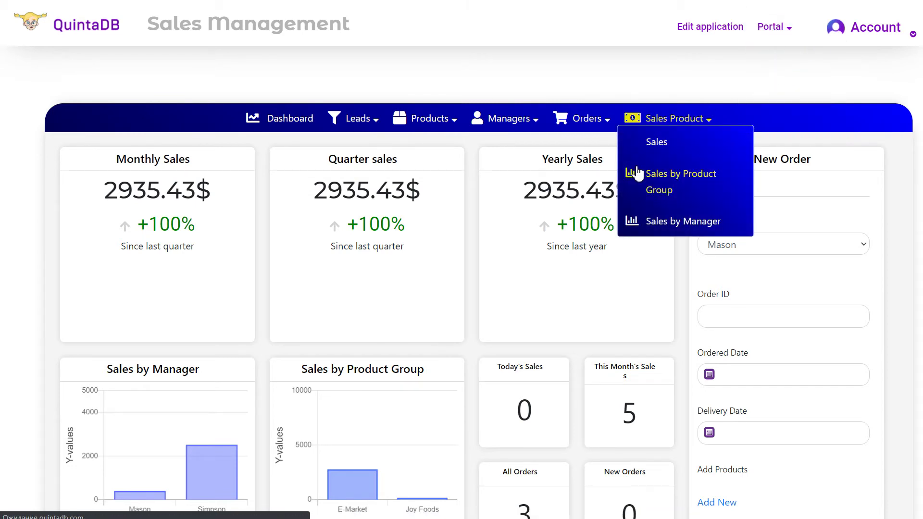
{"action": "left_click", "coordinate": [638, 173]}
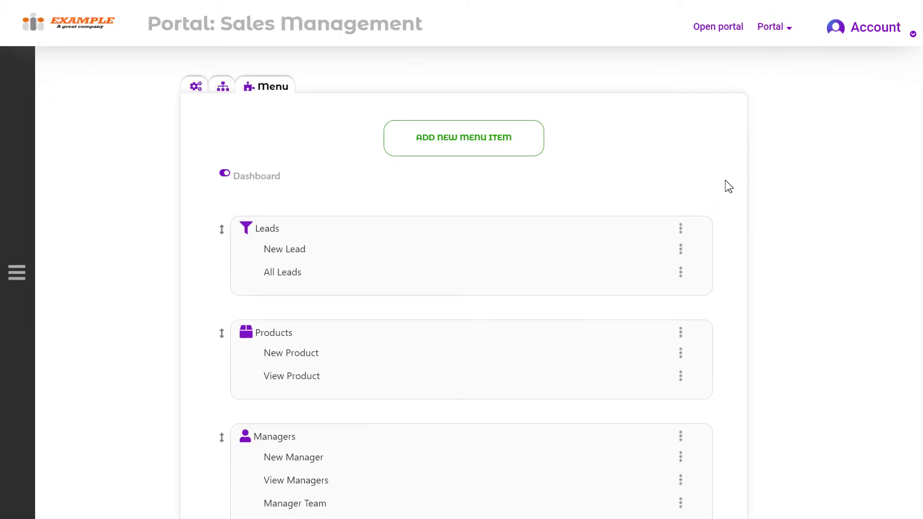
{"action": "scroll", "coordinate": [764, 183], "scroll_direction": "down", "scroll_amount": 8}
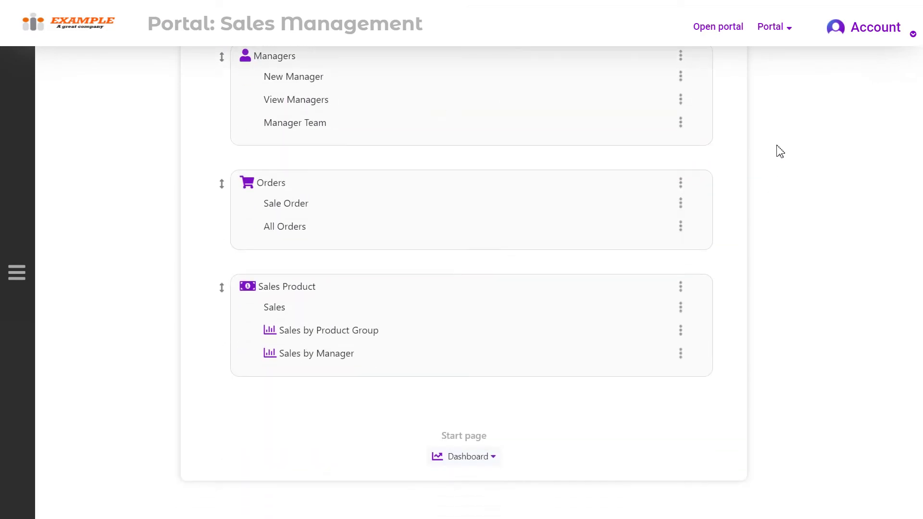
{"action": "scroll", "coordinate": [739, 285], "scroll_direction": "up", "scroll_amount": 8}
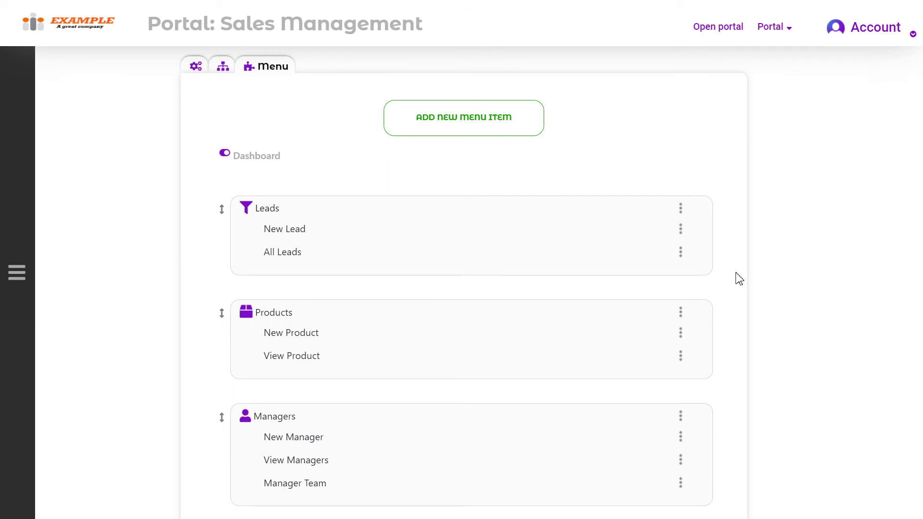
{"action": "left_click", "coordinate": [490, 134]}
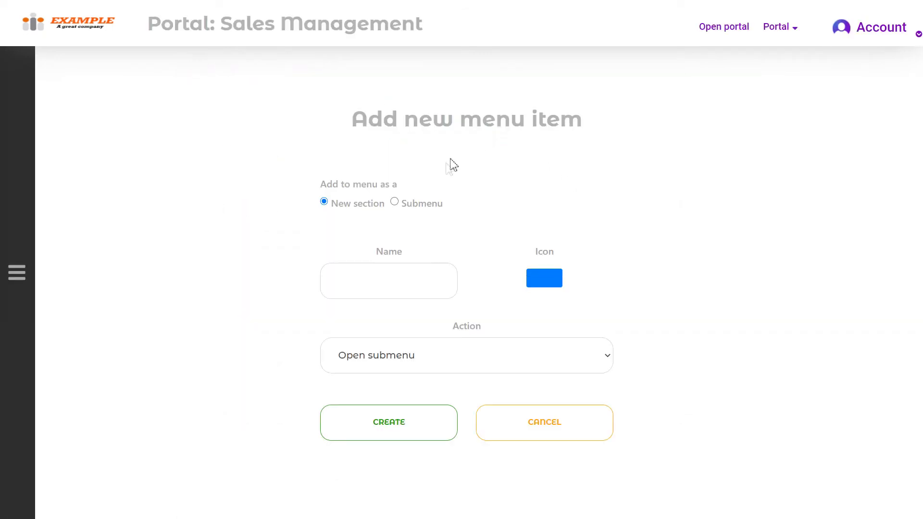
- Make the new item a top-level section named Report with the ID-card icon
{"action": "left_click", "coordinate": [408, 204]}
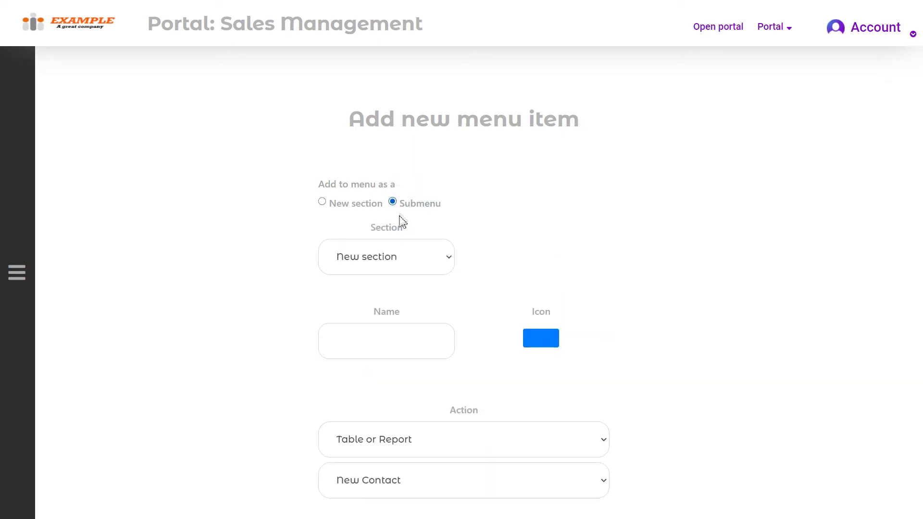
{"action": "left_click", "coordinate": [358, 207]}
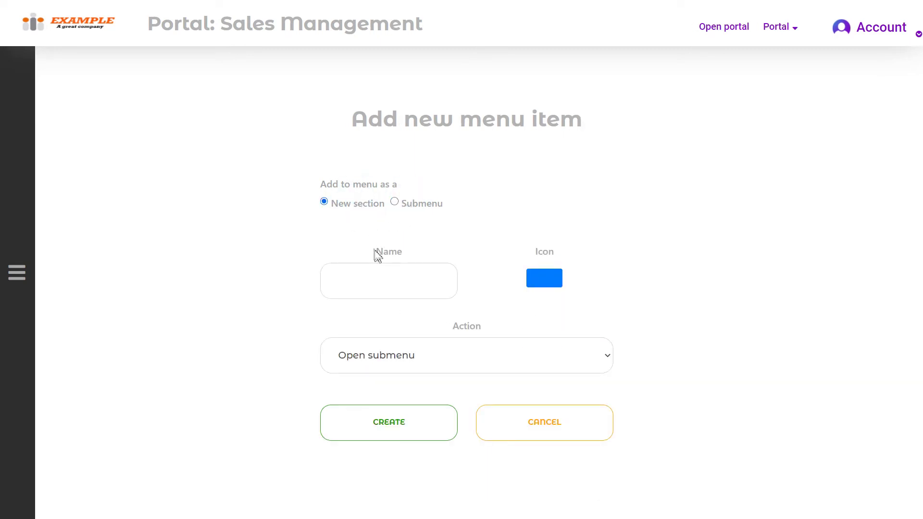
{"action": "left_click", "coordinate": [398, 288]}
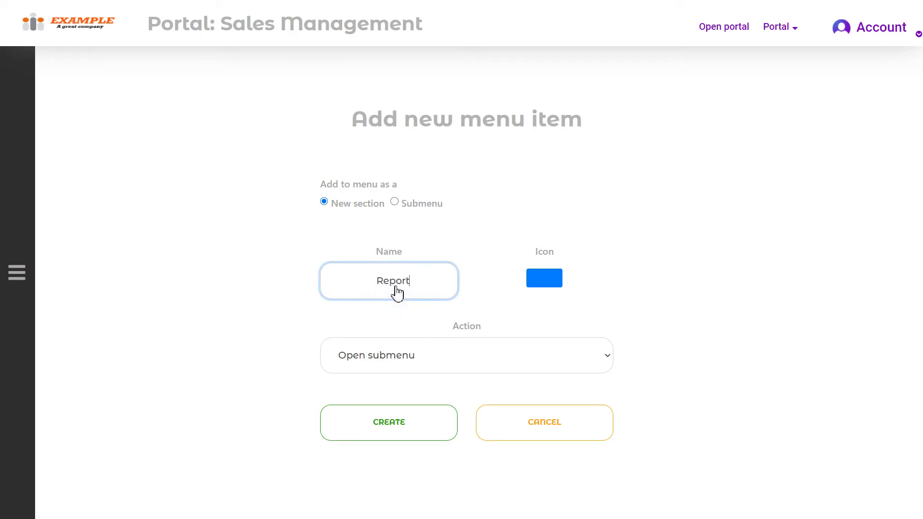
{"action": "left_click", "coordinate": [546, 281]}
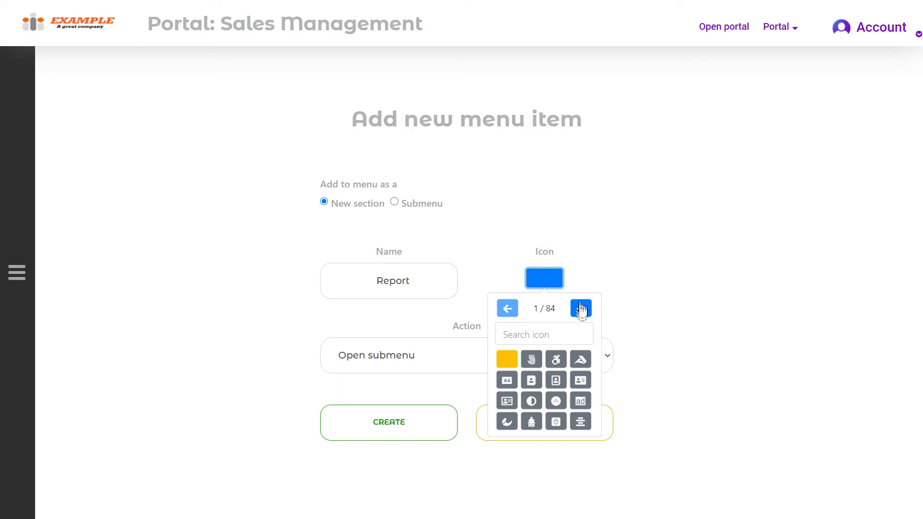
{"action": "left_click", "coordinate": [506, 402]}
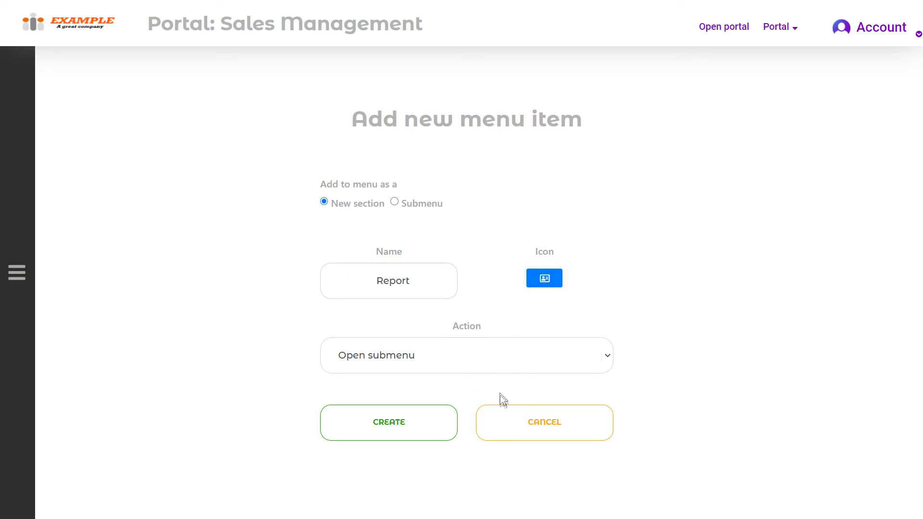
- Point the Report section at the New Orders report and create it
{"action": "left_click", "coordinate": [518, 358]}
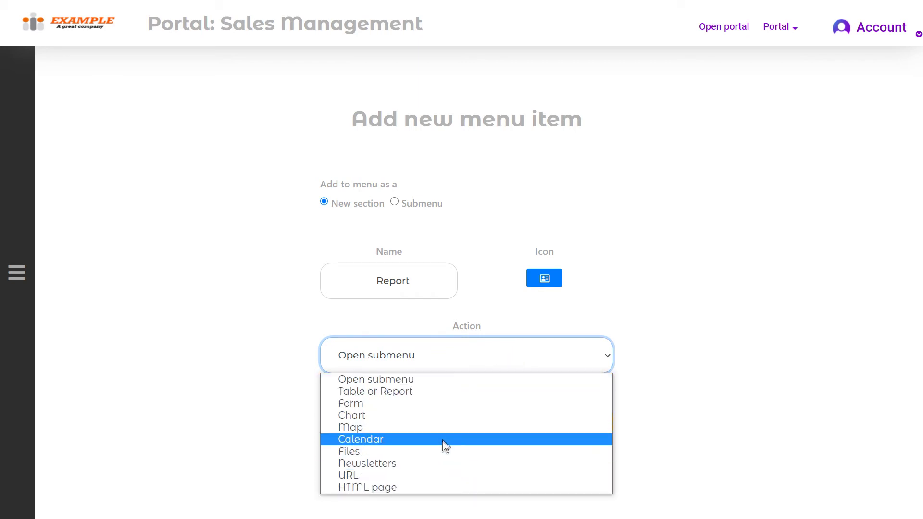
{"action": "left_click", "coordinate": [446, 394]}
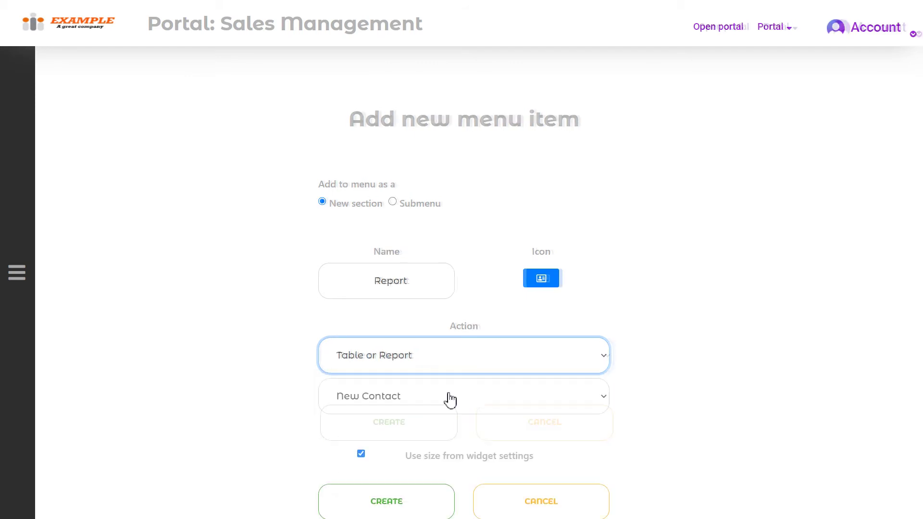
{"action": "scroll", "coordinate": [456, 398], "scroll_direction": "down", "scroll_amount": 1}
{"action": "left_click", "coordinate": [461, 369]}
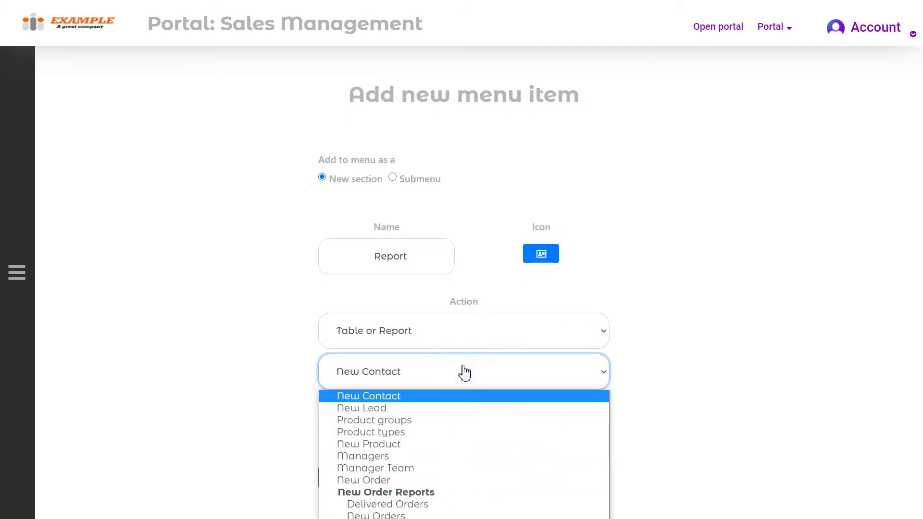
{"action": "left_click", "coordinate": [456, 395]}
{"action": "left_click", "coordinate": [449, 388]}
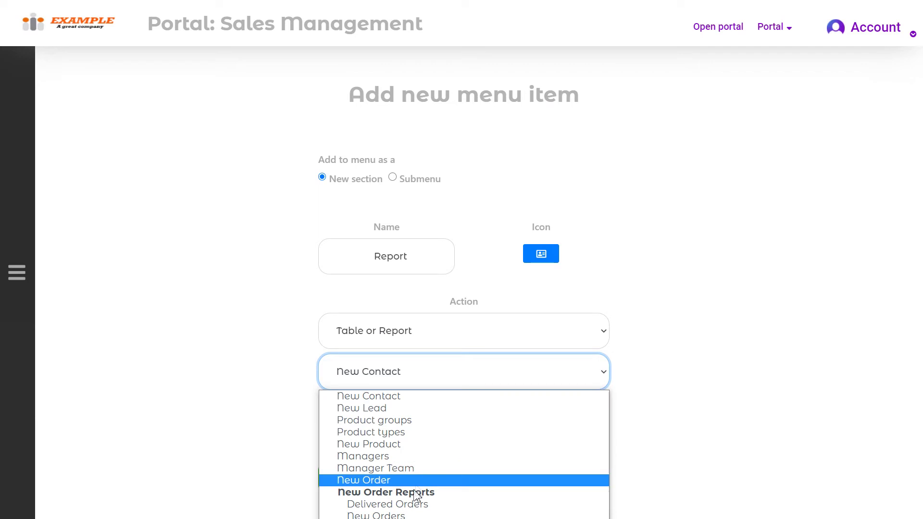
{"action": "left_click", "coordinate": [404, 513]}
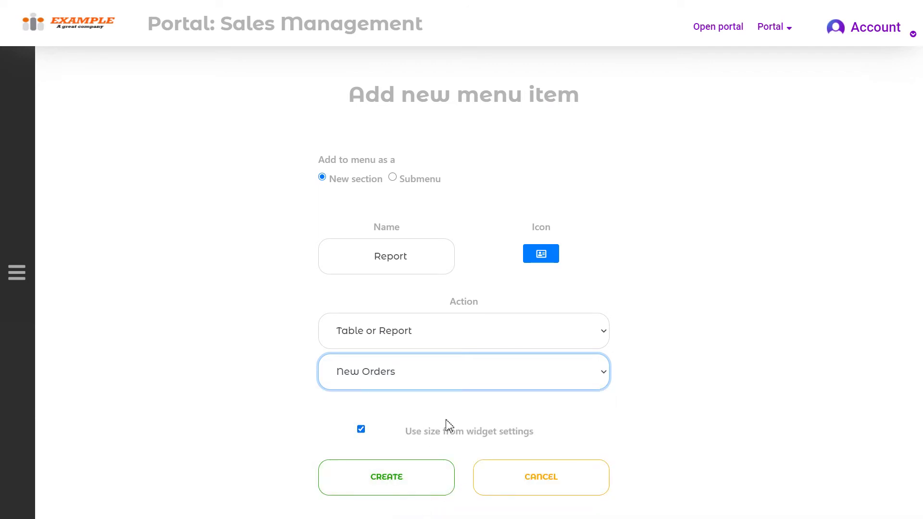
{"action": "left_click", "coordinate": [432, 476]}
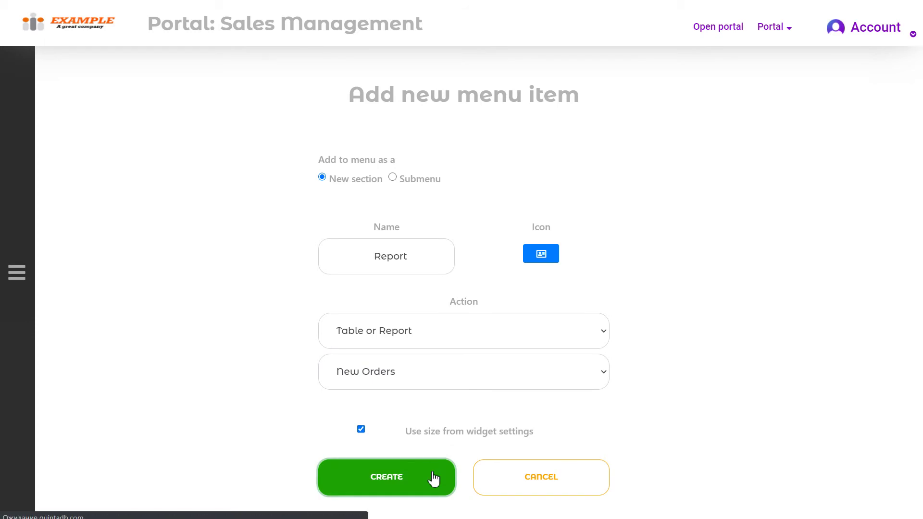
- Add a Note submenu item under Report with the warning-triangle icon
{"action": "scroll", "coordinate": [702, 327], "scroll_direction": "down", "scroll_amount": 8}
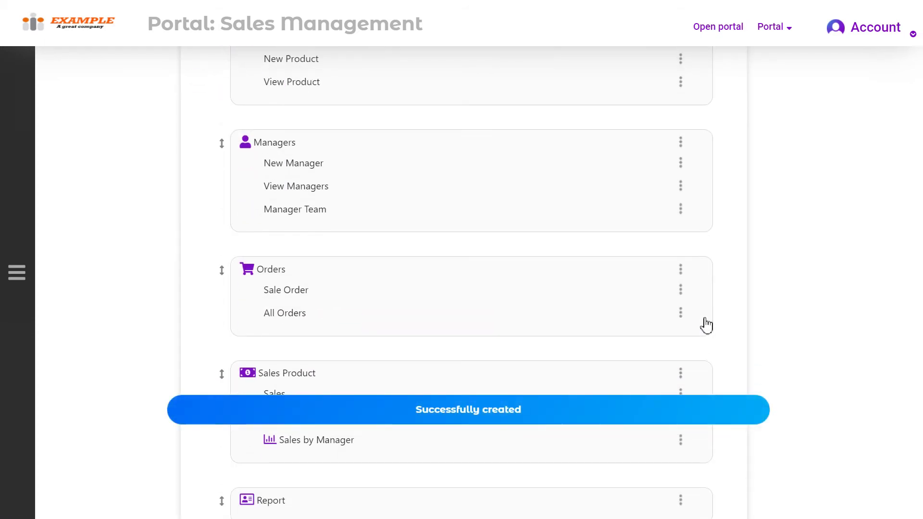
{"action": "left_click", "coordinate": [681, 355]}
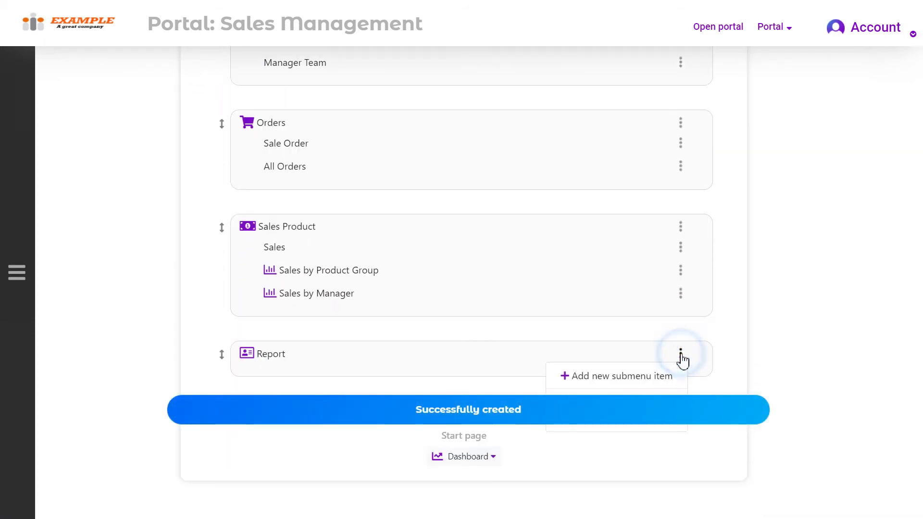
{"action": "left_click", "coordinate": [596, 381]}
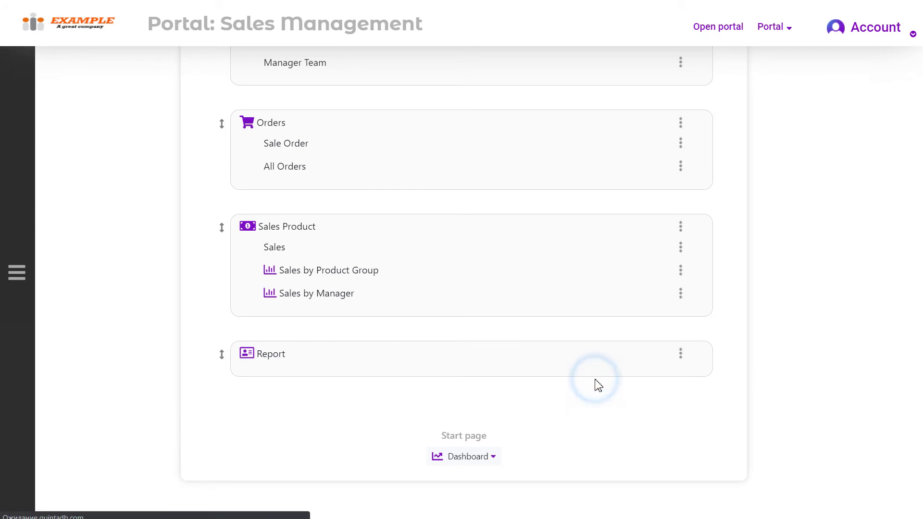
{"action": "left_click", "coordinate": [402, 271]}
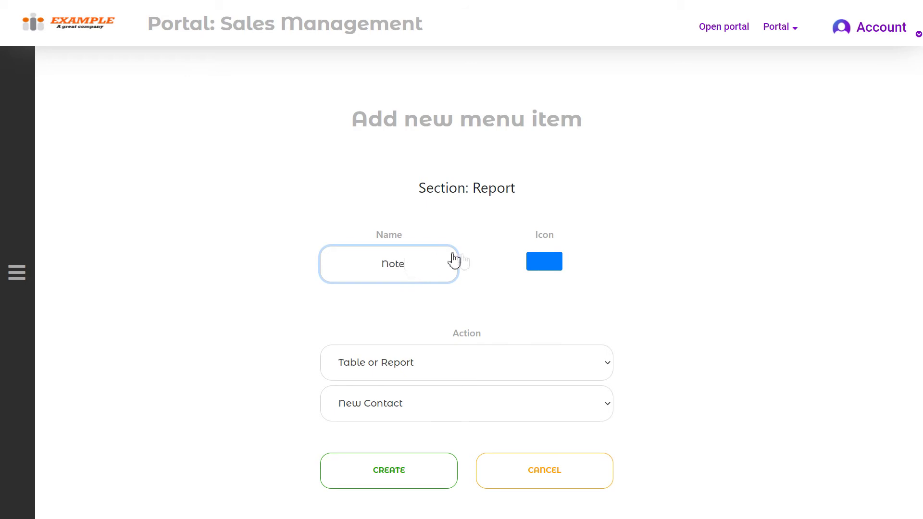
{"action": "left_click", "coordinate": [541, 264]}
{"action": "left_click", "coordinate": [571, 315]}
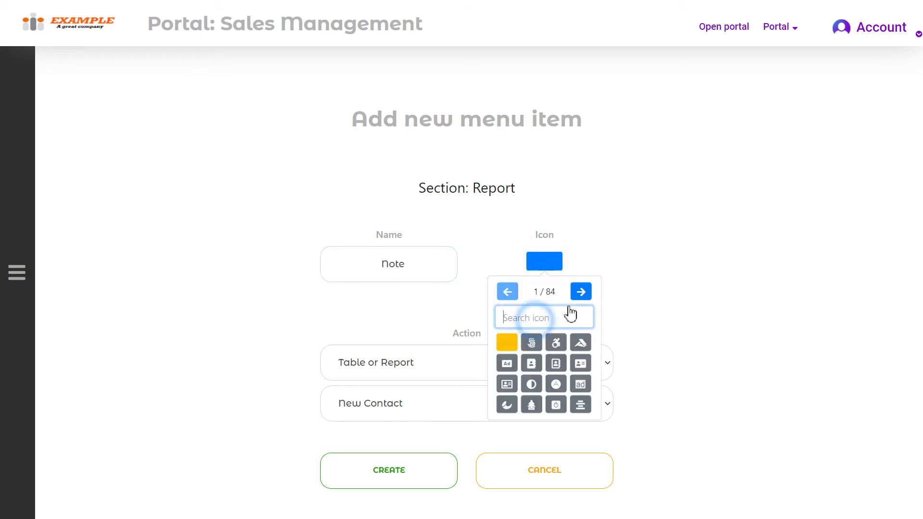
{"action": "type", "text": "tr"}
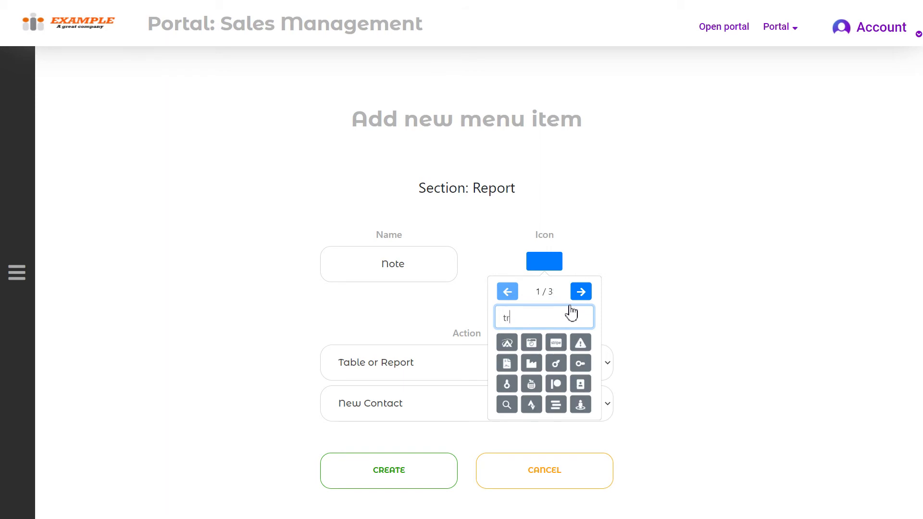
{"action": "left_click", "coordinate": [580, 345]}
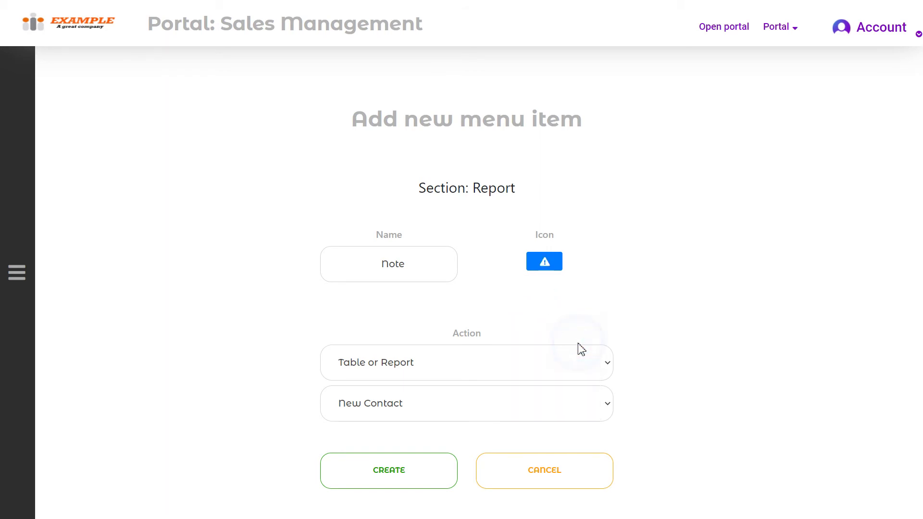
- Set the Note item's action to HTML page and start a new HTML page
{"action": "left_click", "coordinate": [427, 369]}
{"action": "left_click", "coordinate": [378, 480]}
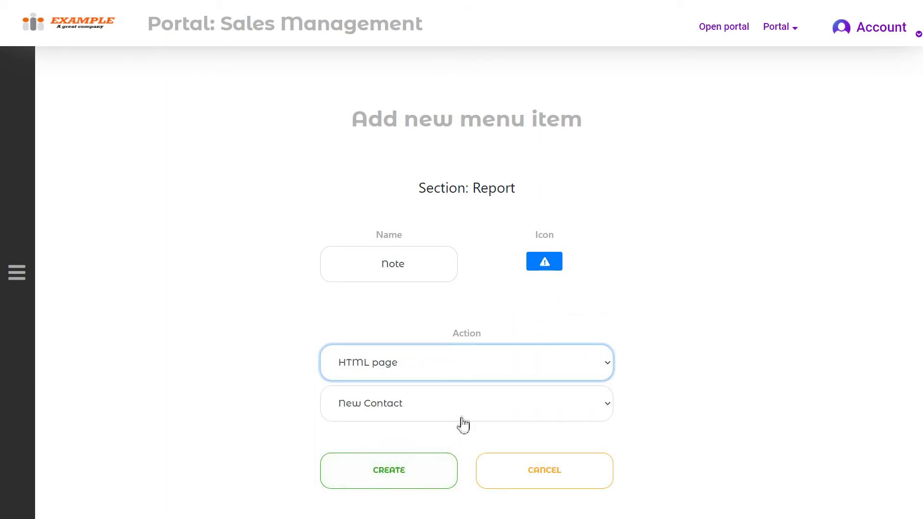
{"action": "scroll", "coordinate": [464, 419], "scroll_direction": "down", "scroll_amount": 1}
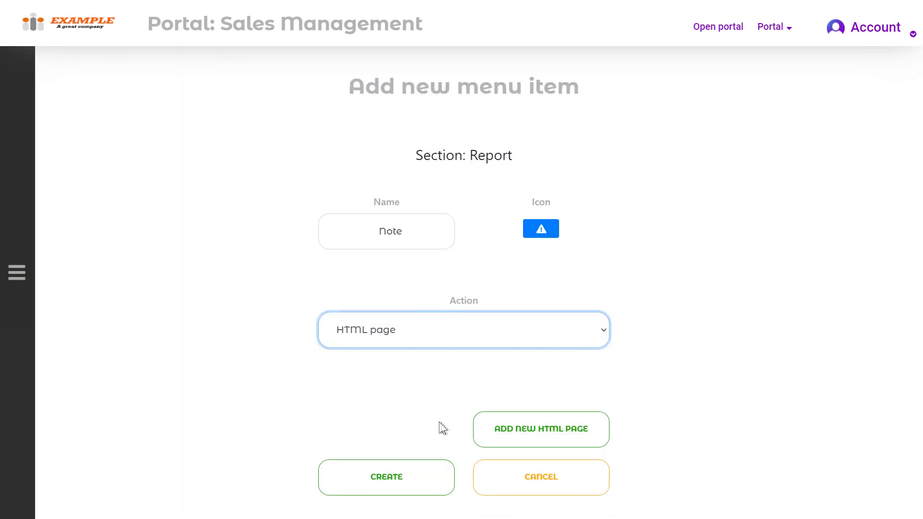
{"action": "left_click", "coordinate": [538, 437]}
- Create the HTML page 'The Note' by pasting its prepared HTML in Source mode
{"action": "left_click", "coordinate": [478, 242]}
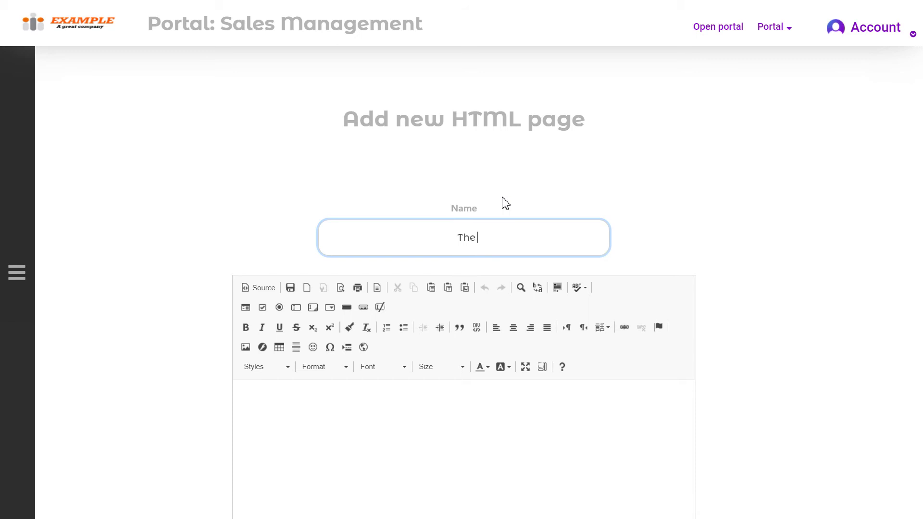
{"action": "scroll", "coordinate": [365, 260], "scroll_direction": "down", "scroll_amount": 3}
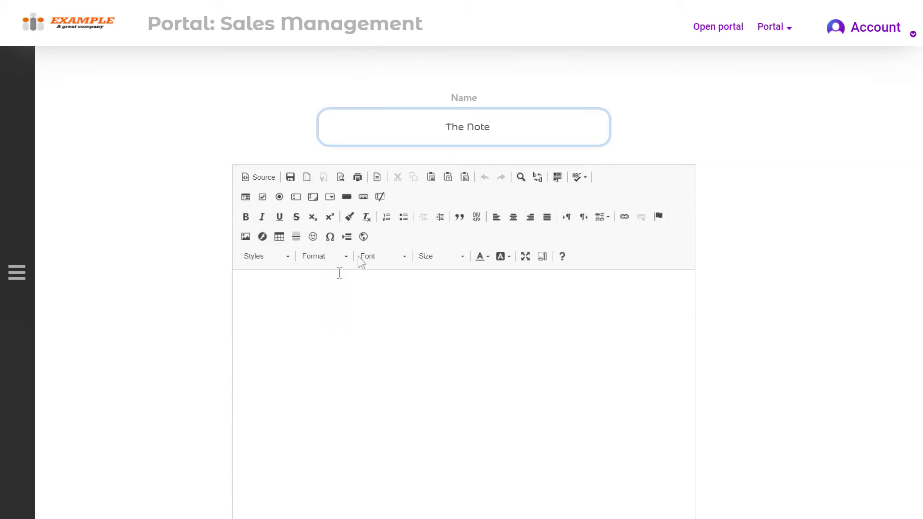
{"action": "left_click", "coordinate": [279, 273]}
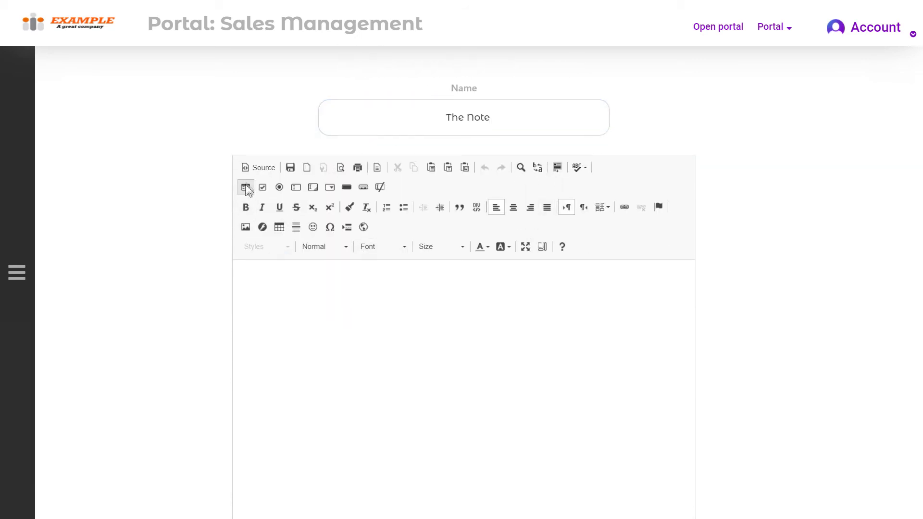
{"action": "left_click", "coordinate": [253, 169]}
{"action": "left_click", "coordinate": [258, 272]}
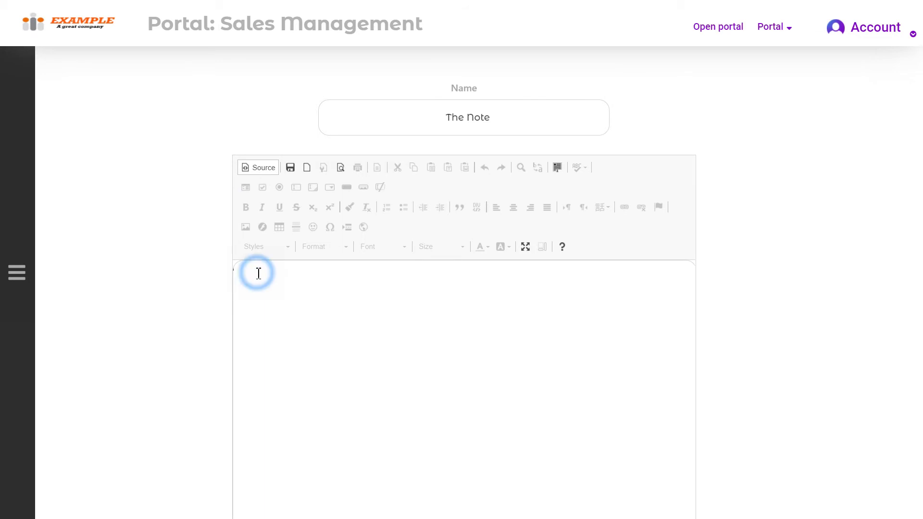
{"action": "type", "text": "<div> <p style=\"text-align: center;\"><img alt=\"\" src=\"https://cdn.pixabay.com/photo/2014/04/02/10/38/sign-304093_1280.png\" style=\"width: 25%; height: 25%;\" /></p>  <h3 style=\"text-align: center;\"><span style=\"font-size:24px;\"><span style=\"color:#ffffff;\"><span style=\"background-color:#e74c3c;\">All prepaid orders</span></span></span></h3>  <h3 style=\"text-align: center;\"><span style=\"font-size:24px;\"><span style=\"color:#ffffff;\"><span style=\"background-color:#e74c3c;\">are processed when payment&nbsp;is deposited to our account.</span></span></span></h3>  <h3 style=\"text-align: center;\"><span style=\"font-size:24px;\"><span style=\"color:#ffffff;\"><span style=\"background-color:#e74c3c;\">All returns</span></span></span></h3>  <h3 style=\"text-align: center;\"><span style=\"font-size:24px;\"><span style=\"color:#ffffff;\"><span style=\"background-color:#e74c3c;\">must be shipped prepaid and insured.</span></span></span></h3> </div>"}
{"action": "scroll", "coordinate": [286, 302], "scroll_direction": "down", "scroll_amount": 1}
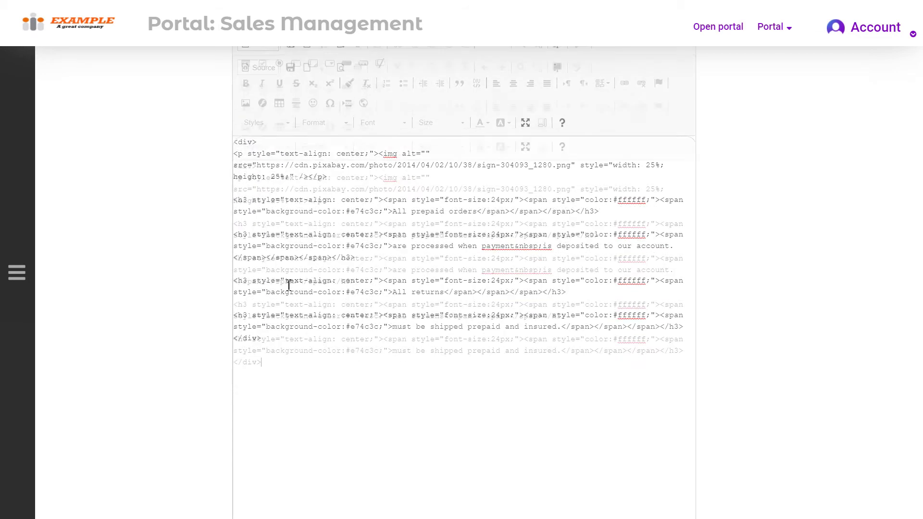
{"action": "left_click", "coordinate": [260, 109]}
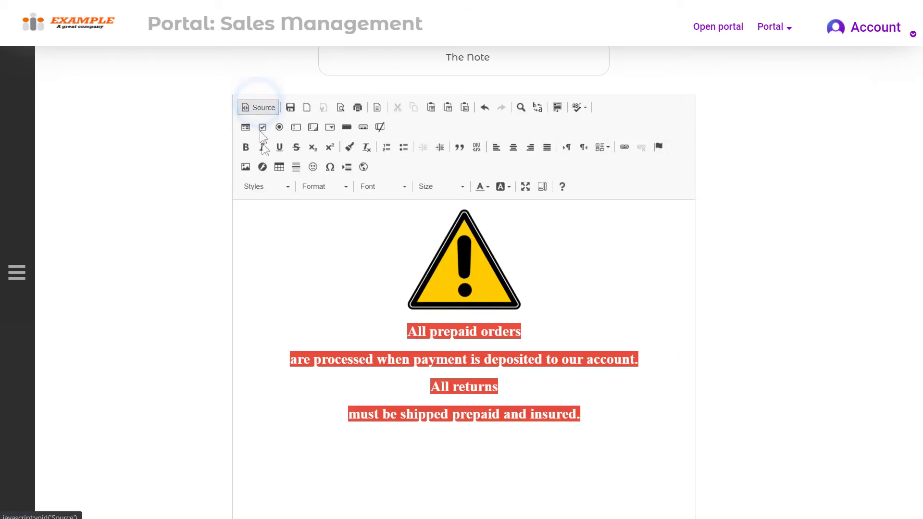
{"action": "scroll", "coordinate": [387, 336], "scroll_direction": "down", "scroll_amount": 4}
{"action": "left_click", "coordinate": [421, 485]}
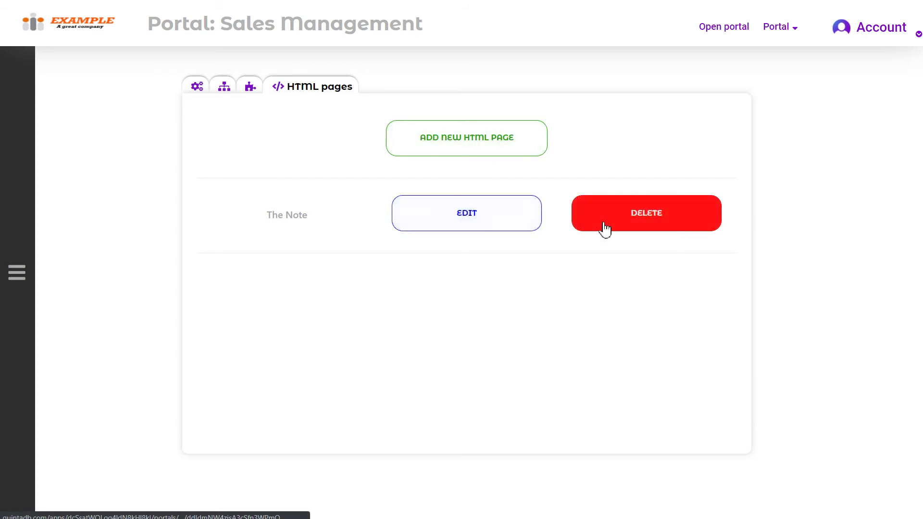
- Under Report, add another Note submenu item with the warning-triangle icon
{"action": "left_click", "coordinate": [251, 89]}
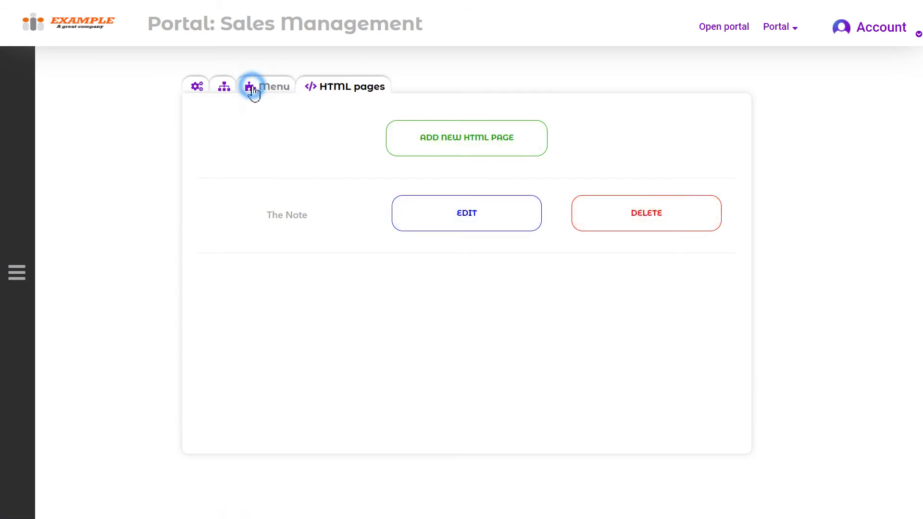
{"action": "scroll", "coordinate": [466, 262], "scroll_direction": "down", "scroll_amount": 7}
{"action": "scroll", "coordinate": [529, 311], "scroll_direction": "down", "scroll_amount": 2}
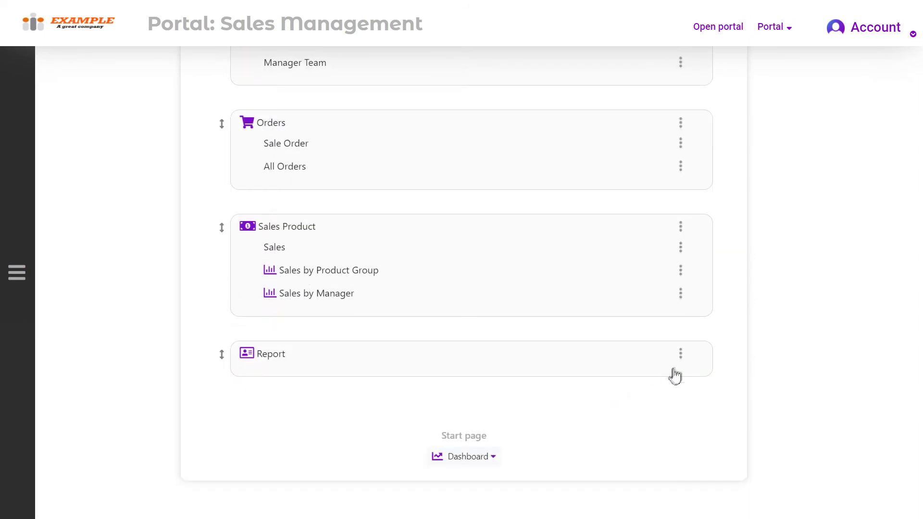
{"action": "left_click", "coordinate": [680, 356]}
{"action": "left_click", "coordinate": [630, 378]}
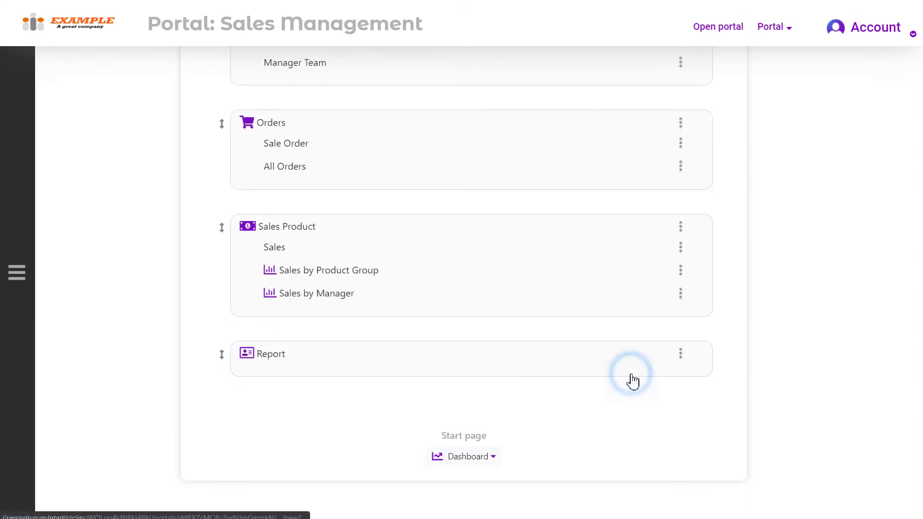
{"action": "left_click", "coordinate": [410, 269]}
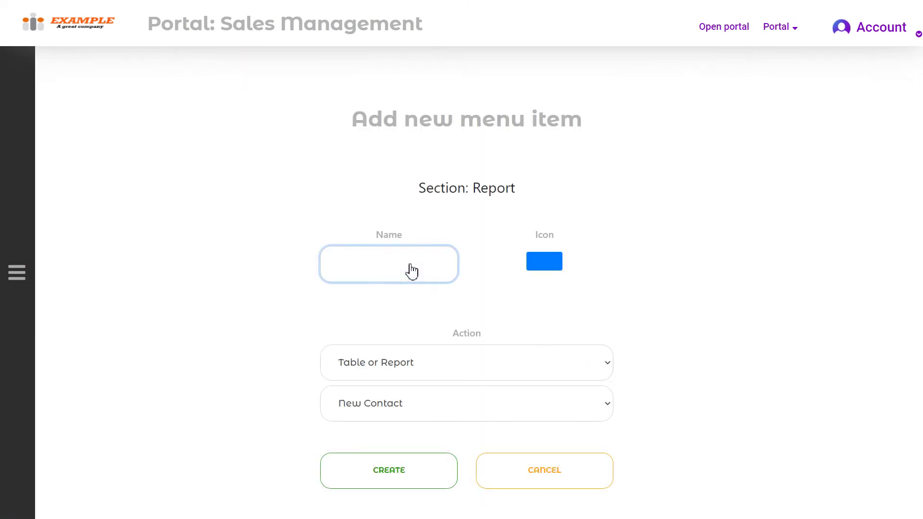
{"action": "left_click", "coordinate": [544, 261]}
{"action": "left_click", "coordinate": [530, 318]}
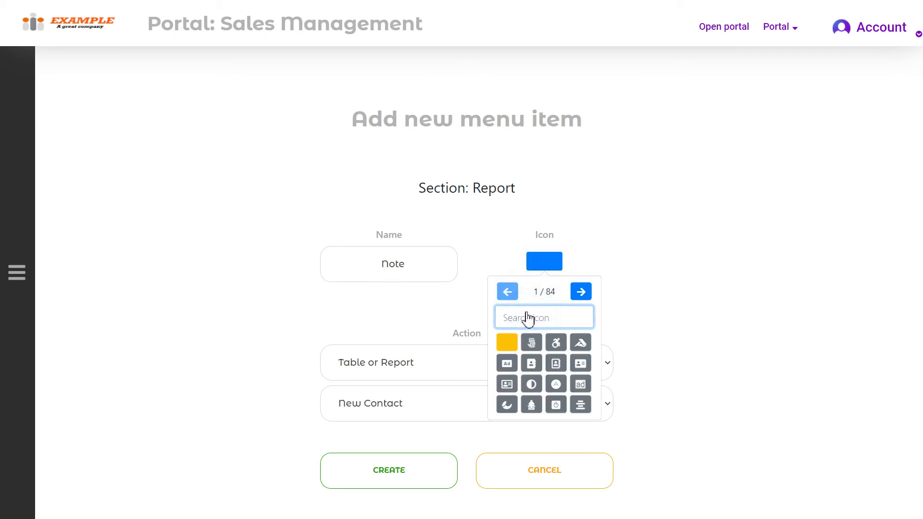
{"action": "type", "text": "tri"}
{"action": "left_click", "coordinate": [552, 345]}
- Link the Note item to The Note HTML page, create it, and view the live portal
{"action": "left_click", "coordinate": [440, 359]}
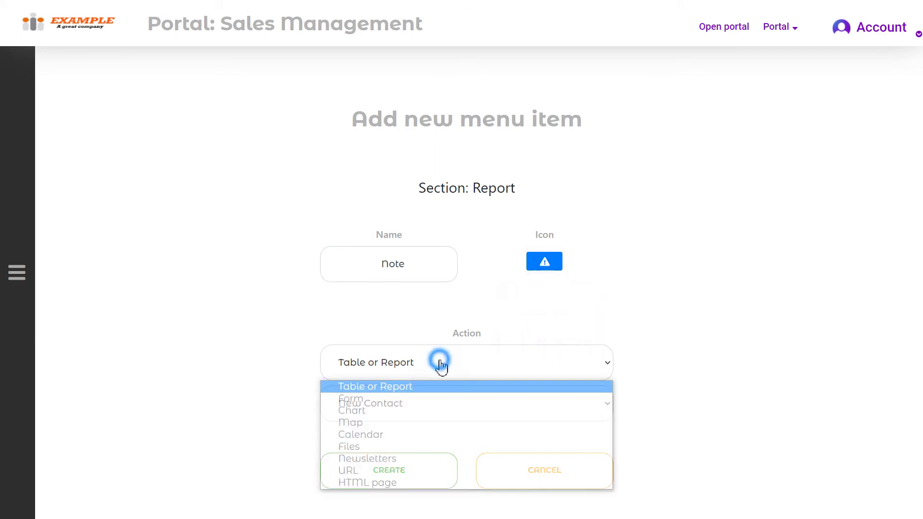
{"action": "left_click", "coordinate": [400, 483]}
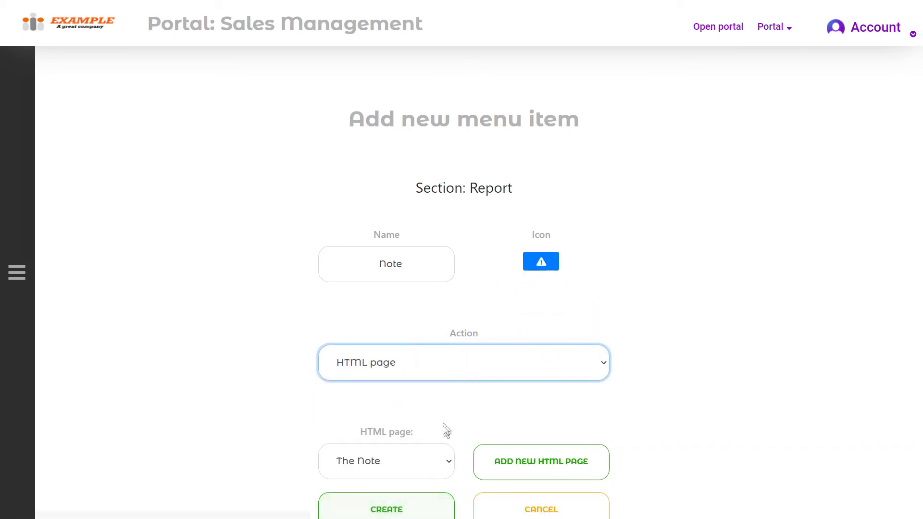
{"action": "scroll", "coordinate": [439, 430], "scroll_direction": "down", "scroll_amount": 1}
{"action": "left_click", "coordinate": [428, 476]}
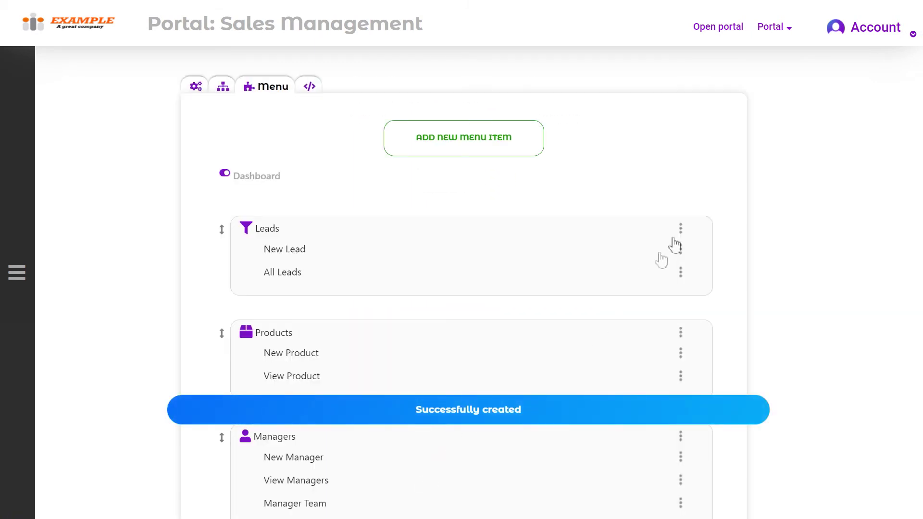
{"action": "left_click", "coordinate": [718, 29]}
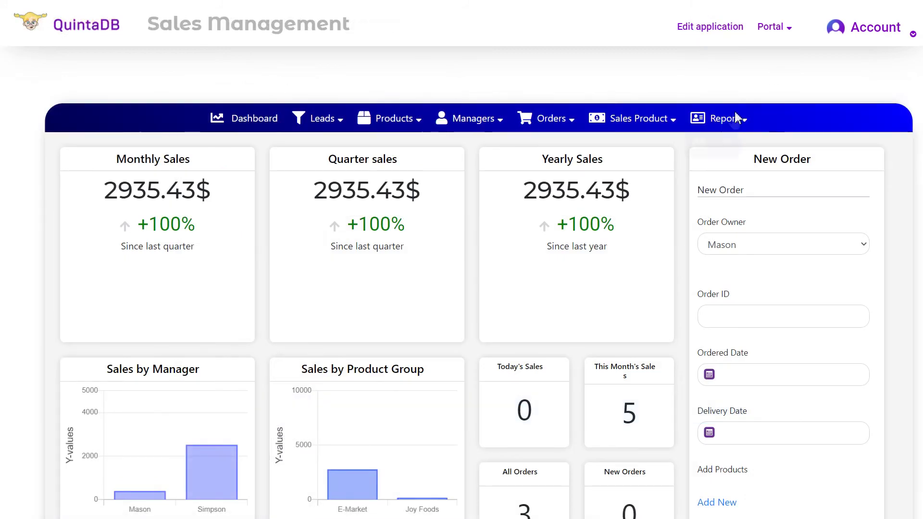
- Preview The Note page via Report > Note in the portal
{"action": "mouse_move", "coordinate": [737, 118]}
{"action": "left_click", "coordinate": [721, 142]}
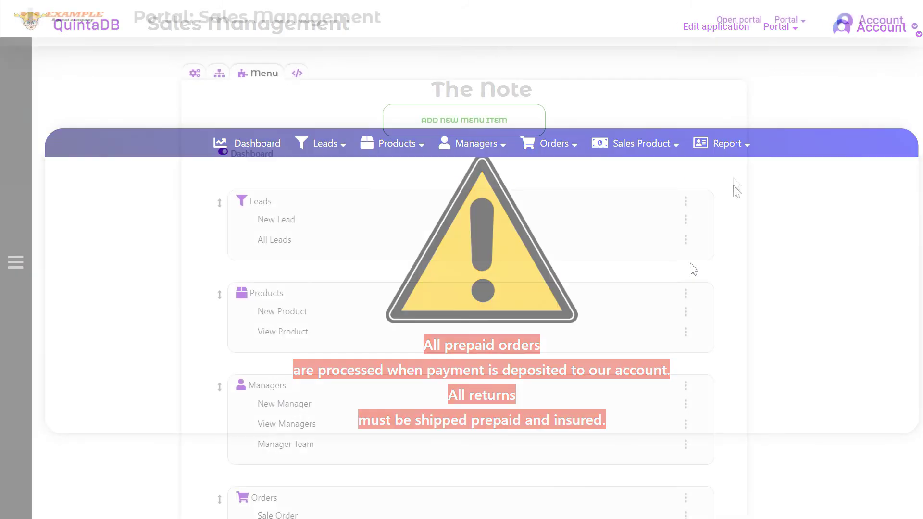
{"action": "scroll", "coordinate": [692, 268], "scroll_direction": "down", "scroll_amount": 5}
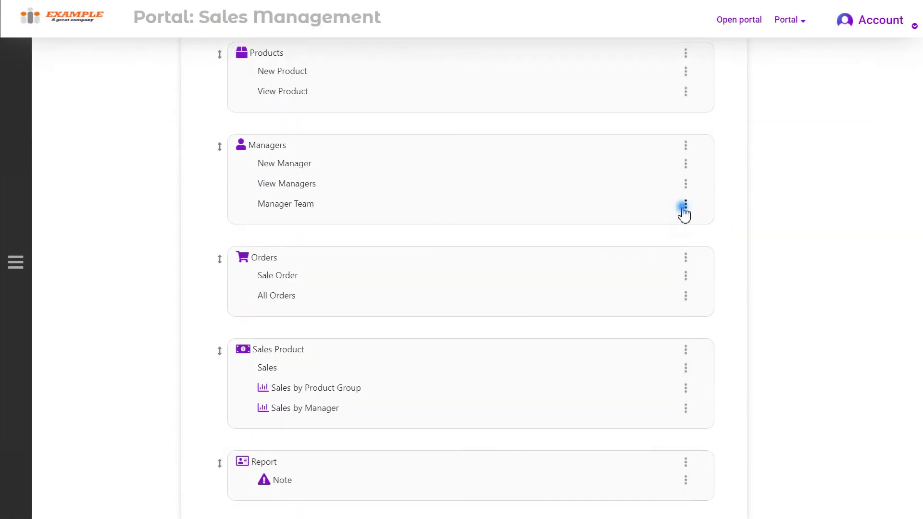
- Drag the Orders group, then the Report group, above Managers in the menu editor
{"action": "left_click", "coordinate": [685, 206]}
{"action": "left_click", "coordinate": [687, 146]}
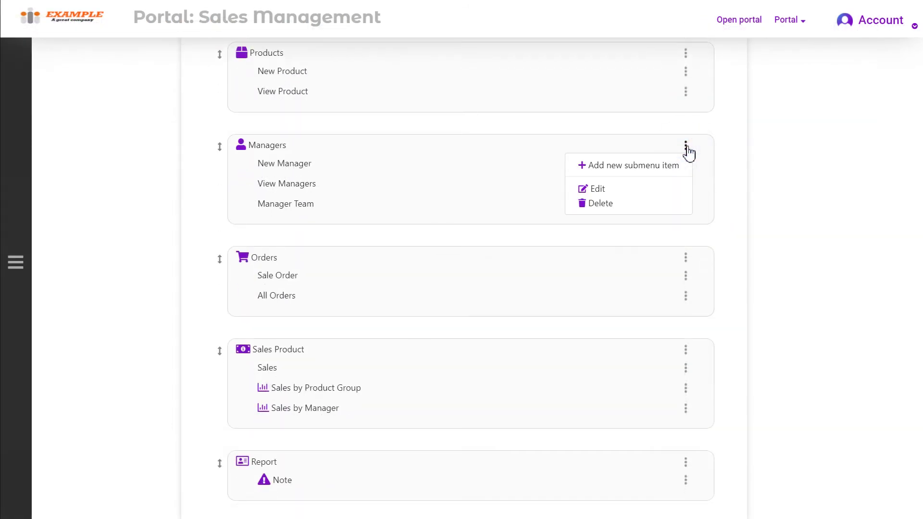
{"action": "left_click", "coordinate": [686, 274]}
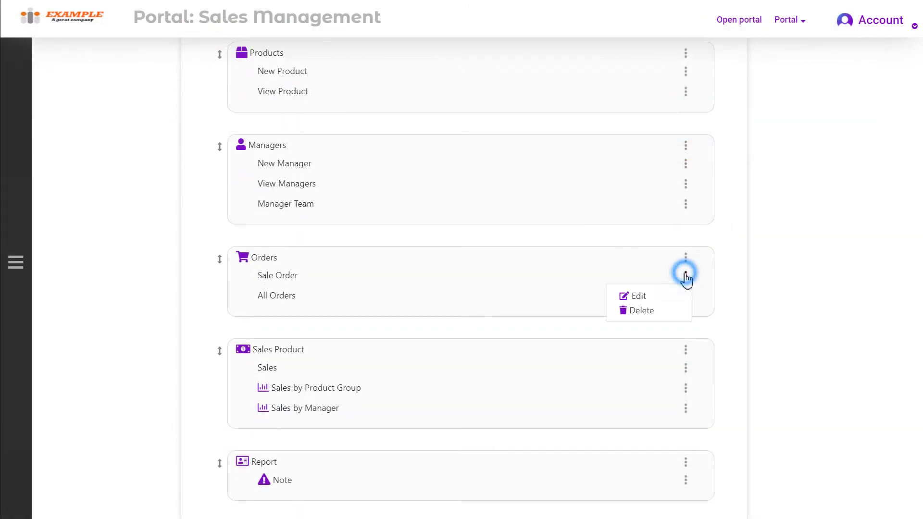
{"action": "left_click", "coordinate": [764, 262]}
{"action": "left_click_drag", "start_coordinate": [219, 259], "coordinate": [244, 116]}
{"action": "left_click_drag", "start_coordinate": [221, 455], "coordinate": [250, 204]}
{"action": "scroll", "coordinate": [543, 221], "scroll_direction": "up", "scroll_amount": 5}
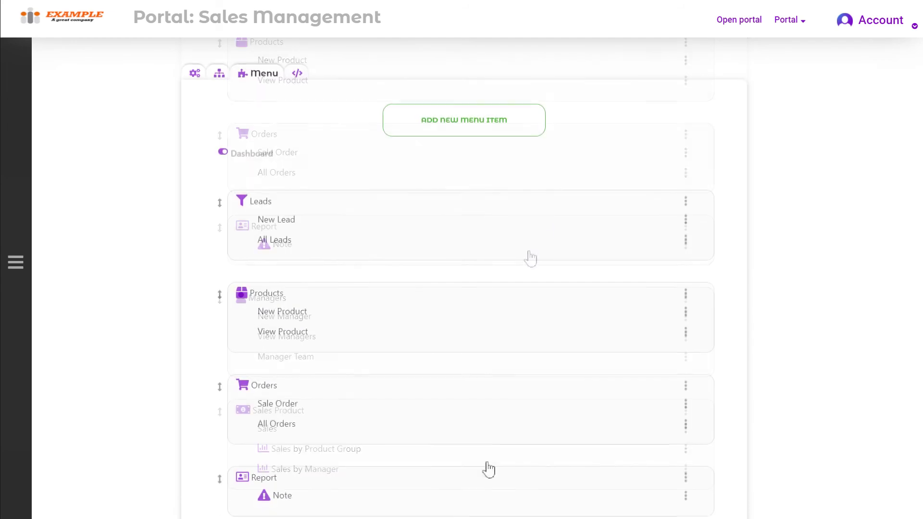
- Toggle the Dashboard entry off and on, then browse the Property Portal's For sale listings
{"action": "left_click", "coordinate": [250, 157]}
{"action": "left_click", "coordinate": [251, 159]}
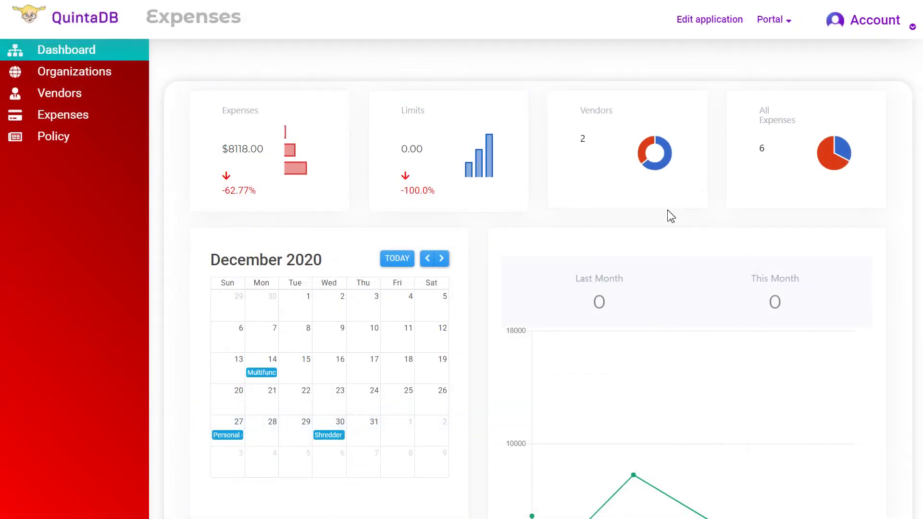
{"action": "scroll", "coordinate": [671, 216], "scroll_direction": "down", "scroll_amount": 3}
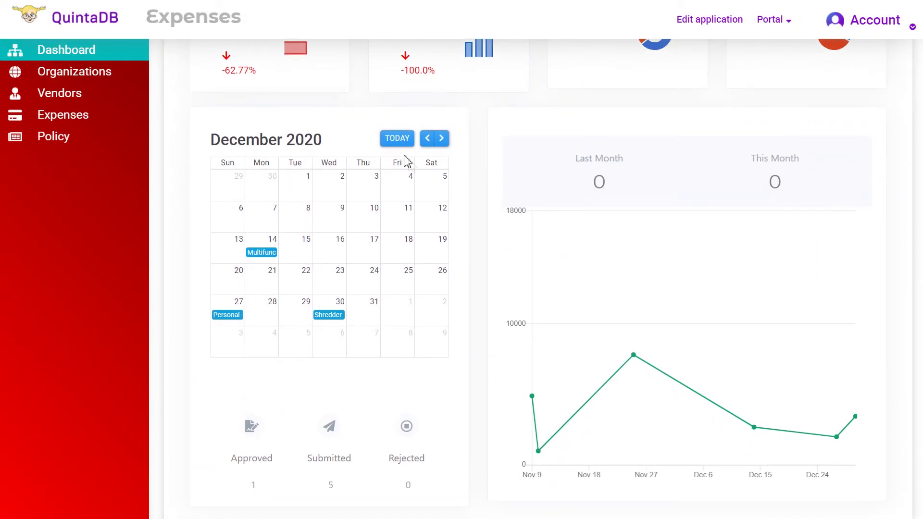
{"action": "scroll", "coordinate": [417, 239], "scroll_direction": "down", "scroll_amount": 1}
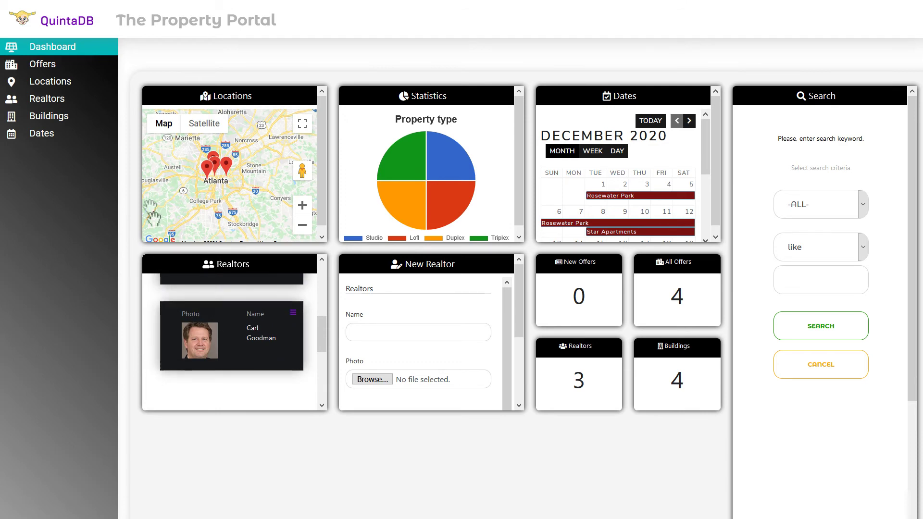
{"action": "left_click", "coordinate": [43, 65]}
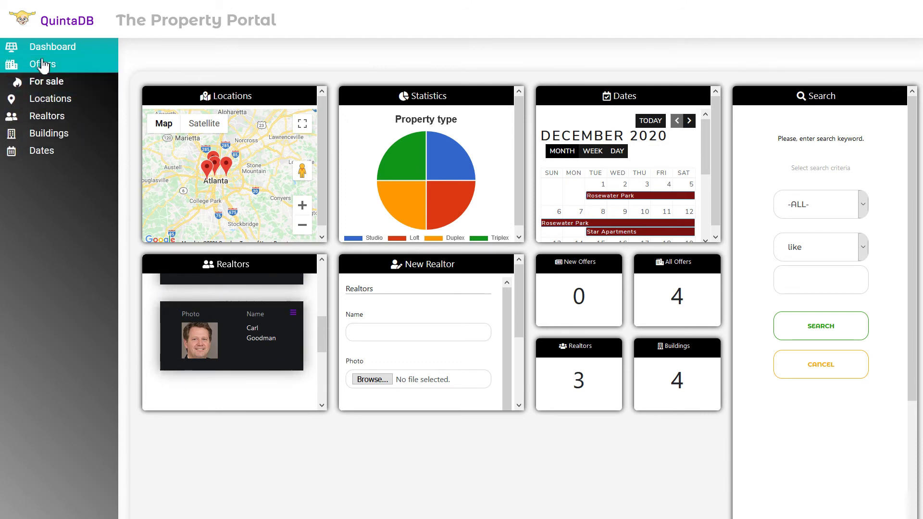
{"action": "left_click", "coordinate": [43, 90]}
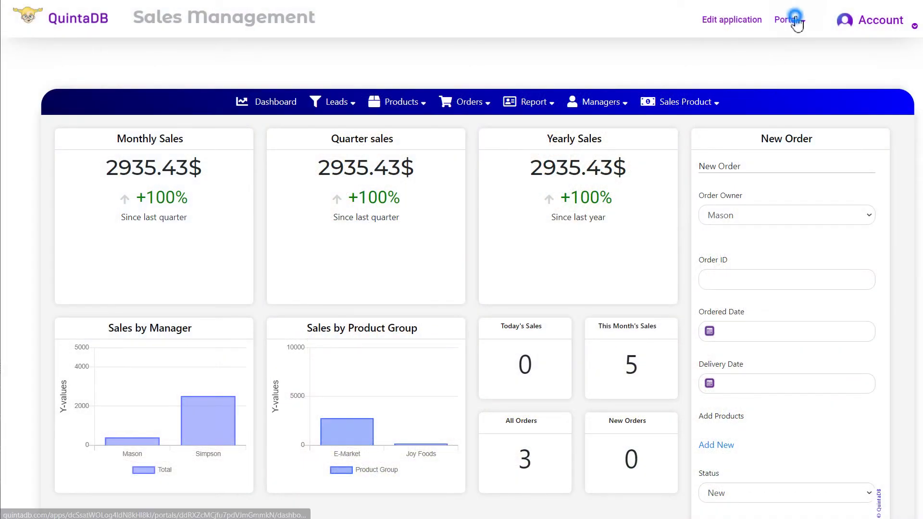
- Open the dashboard settings and browse the theme, colour and icon options without changing them
{"action": "left_click", "coordinate": [796, 22]}
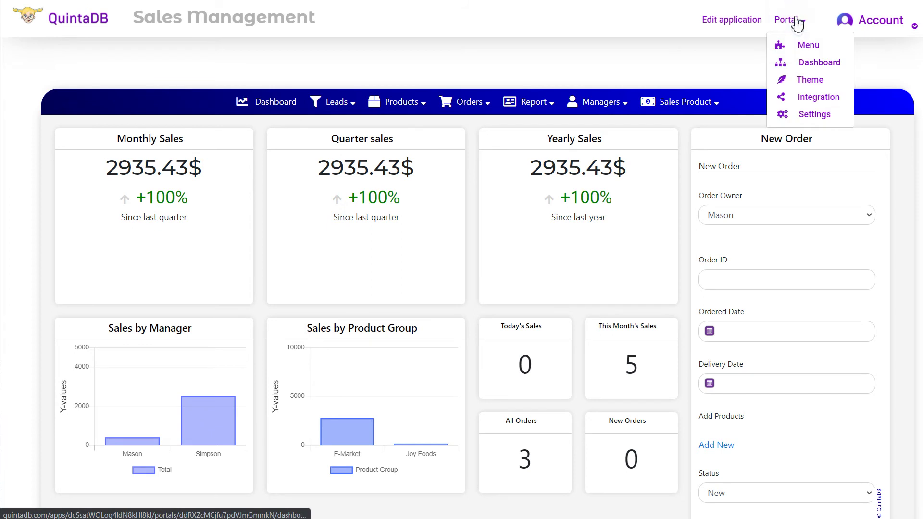
{"action": "left_click", "coordinate": [839, 63]}
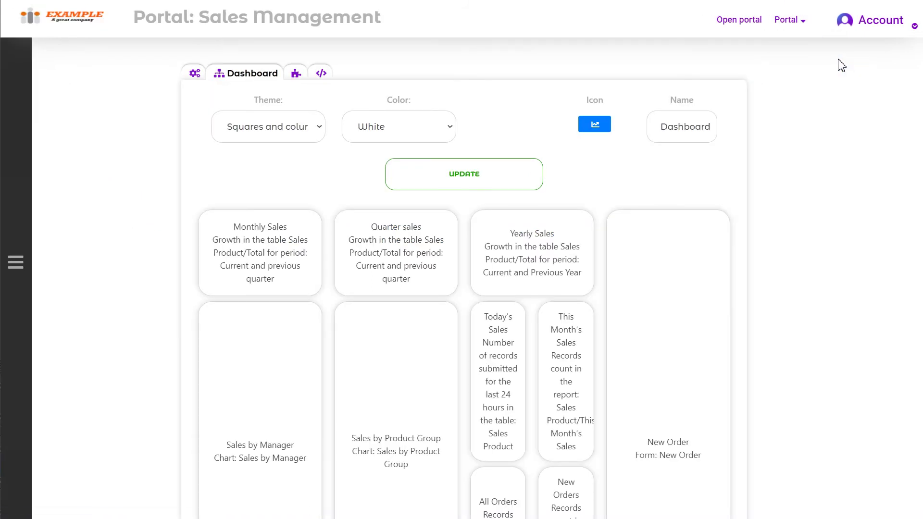
{"action": "left_click", "coordinate": [314, 128]}
{"action": "left_click", "coordinate": [313, 128]}
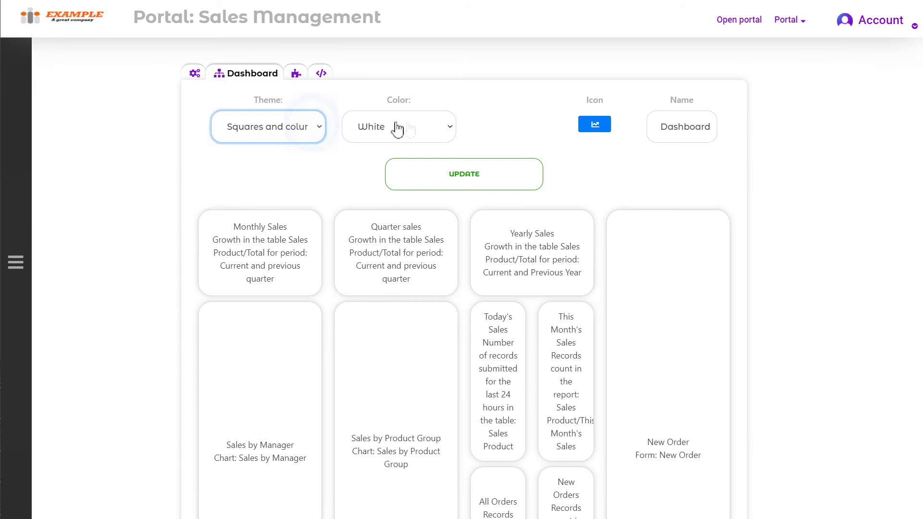
{"action": "left_click", "coordinate": [439, 127]}
{"action": "left_click", "coordinate": [447, 127]}
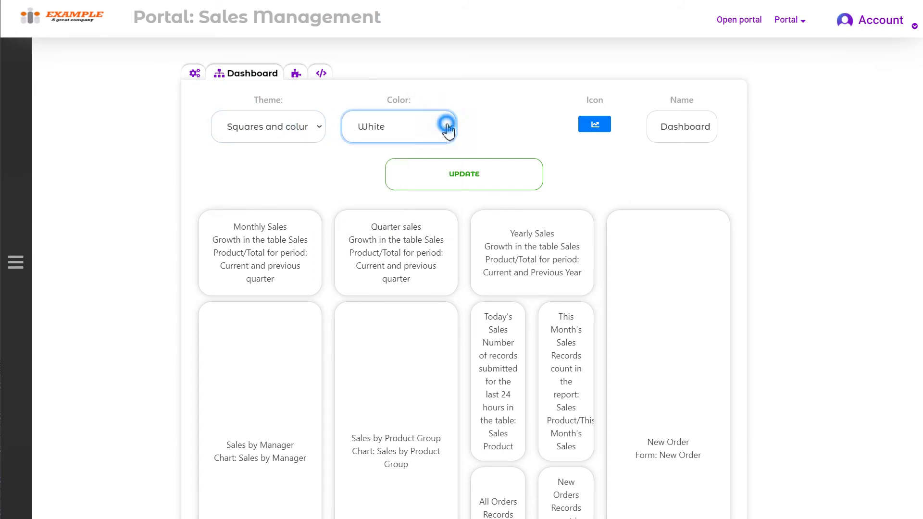
{"action": "left_click", "coordinate": [587, 128]}
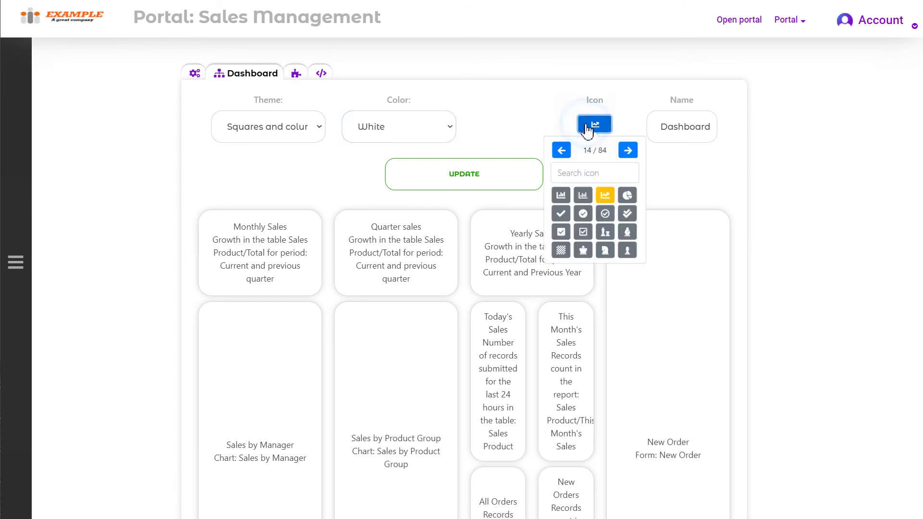
{"action": "left_click", "coordinate": [672, 130]}
{"action": "left_click_drag", "start_coordinate": [717, 134], "coordinate": [651, 136]}
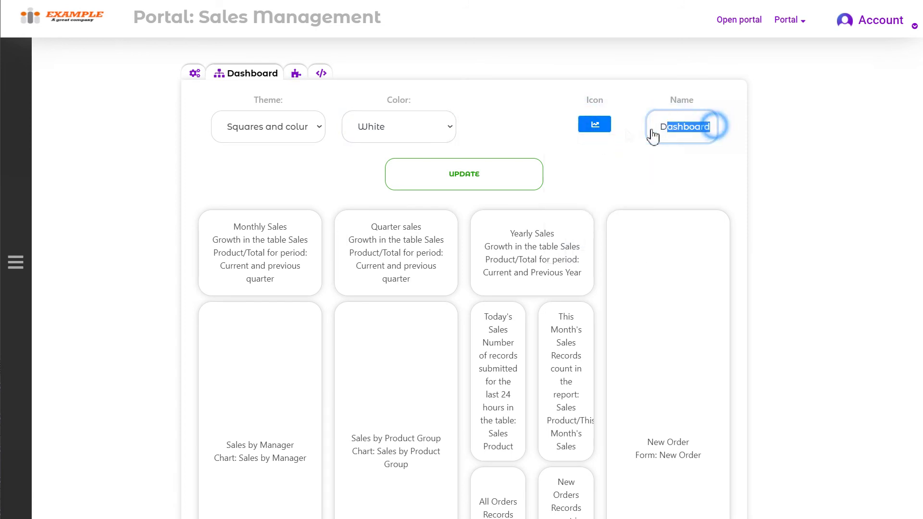
{"action": "left_click", "coordinate": [620, 160]}
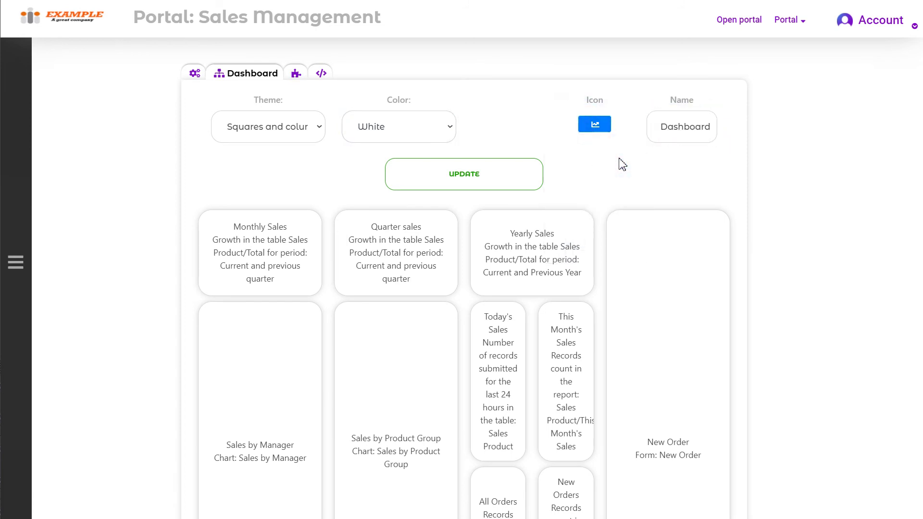
- Apply the Tiles, Tetris and Tower dashboard themes in turn to preview them
{"action": "left_click", "coordinate": [306, 134]}
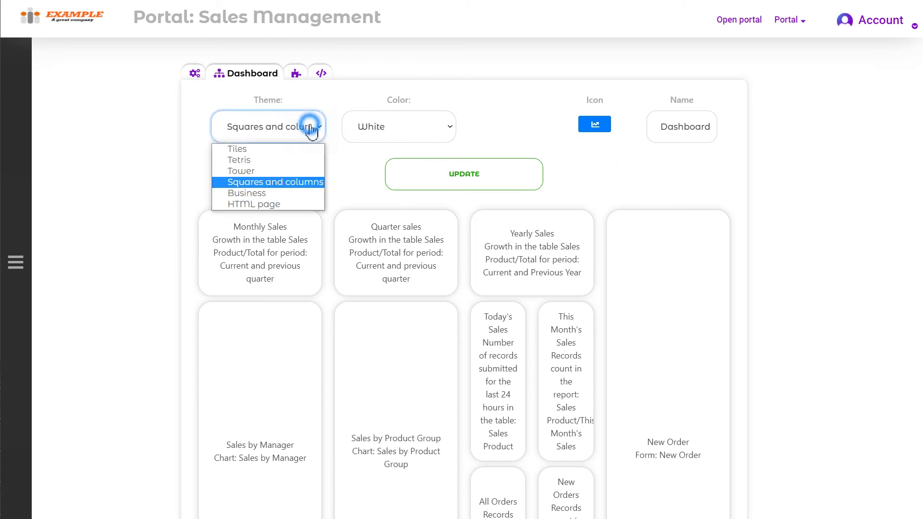
{"action": "left_click", "coordinate": [308, 150]}
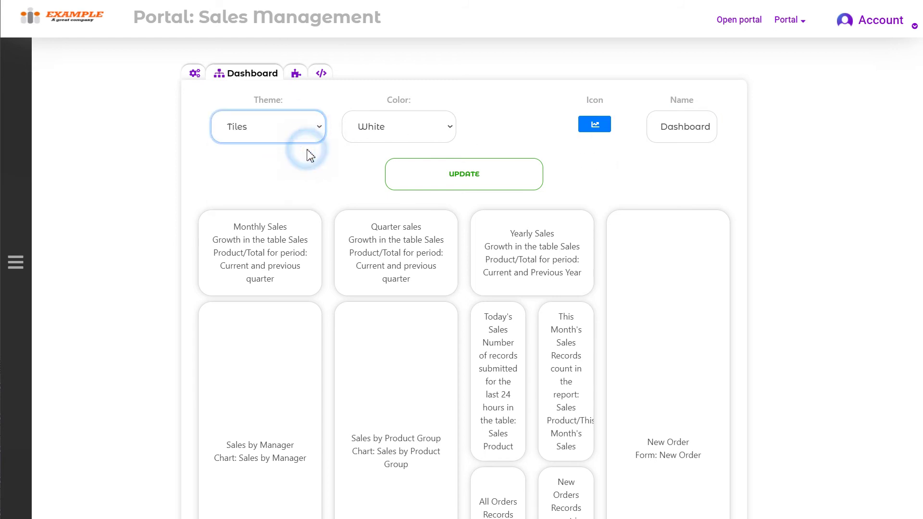
{"action": "left_click", "coordinate": [399, 184]}
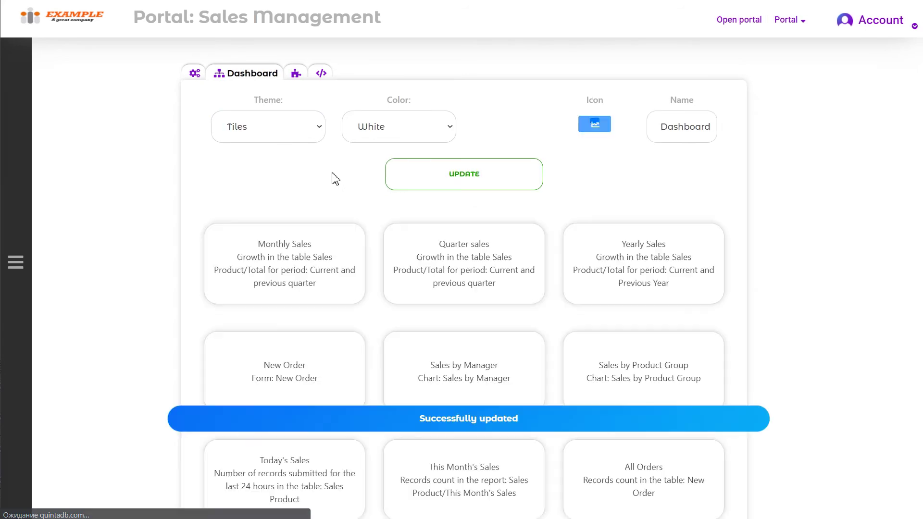
{"action": "left_click", "coordinate": [315, 133]}
{"action": "left_click", "coordinate": [308, 160]}
{"action": "left_click", "coordinate": [426, 180]}
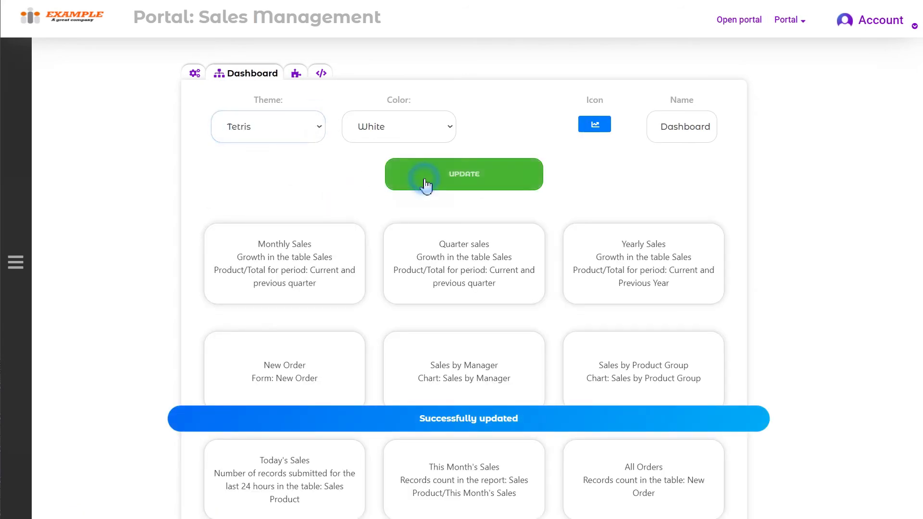
{"action": "left_click", "coordinate": [298, 143]}
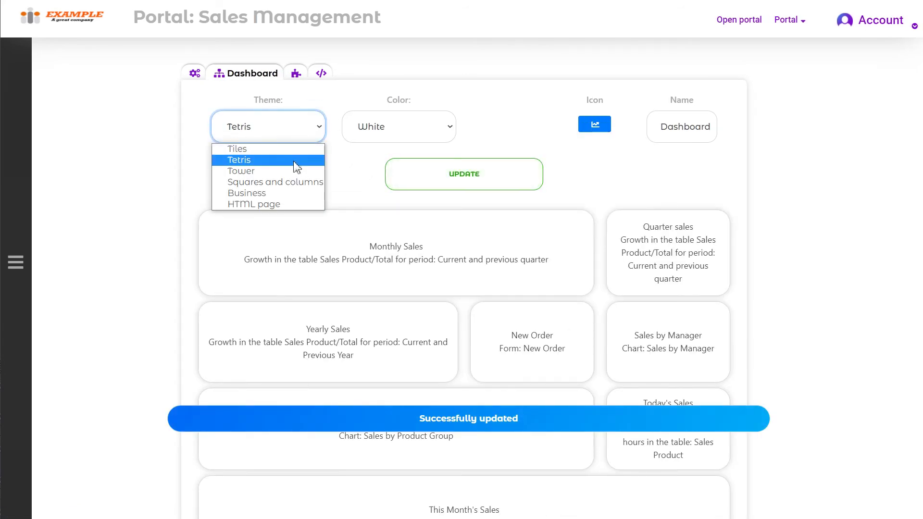
{"action": "left_click", "coordinate": [295, 171]}
{"action": "left_click", "coordinate": [449, 175]}
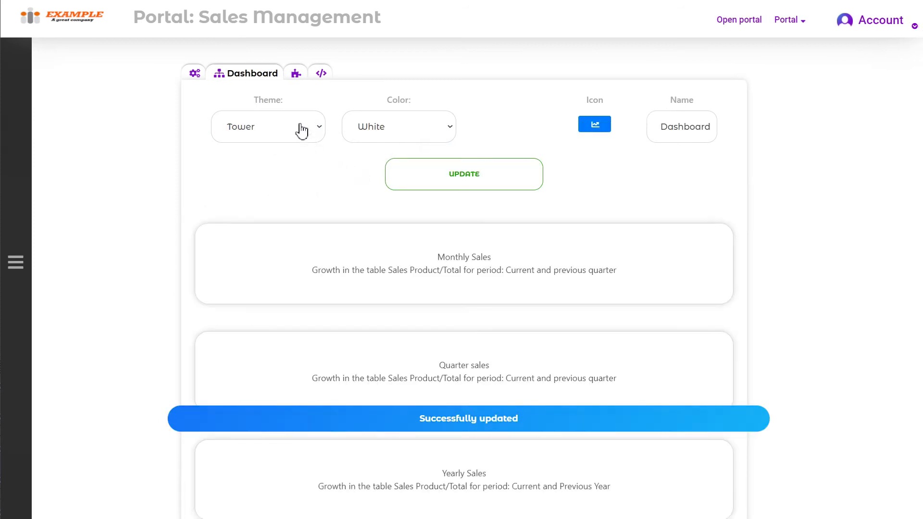
- Try the Business theme, then settle on the Squares and columns theme
{"action": "left_click", "coordinate": [299, 130]}
{"action": "left_click", "coordinate": [293, 192]}
{"action": "left_click", "coordinate": [426, 176]}
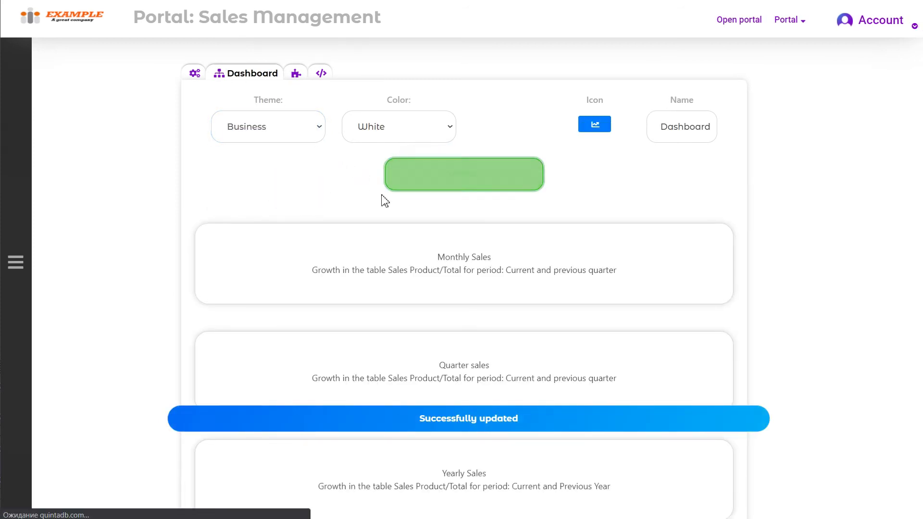
{"action": "left_click", "coordinate": [250, 131]}
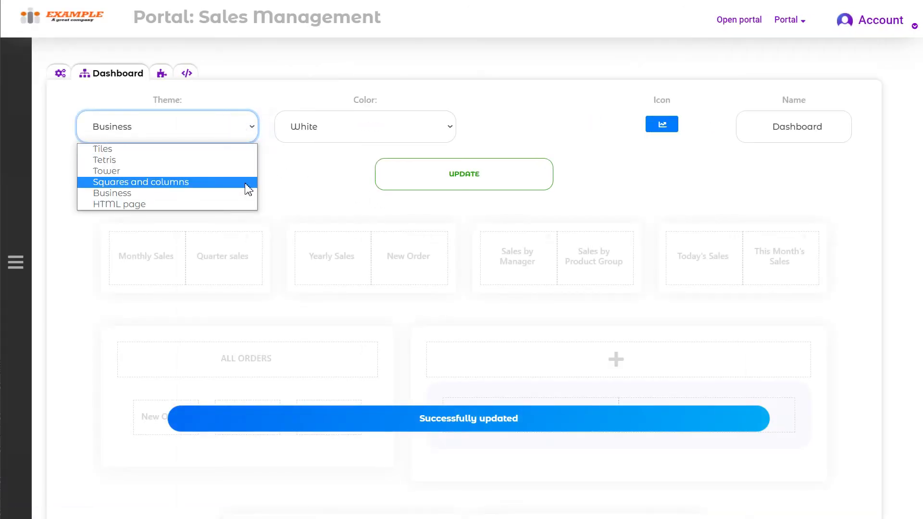
{"action": "left_click", "coordinate": [245, 183]}
{"action": "left_click", "coordinate": [485, 179]}
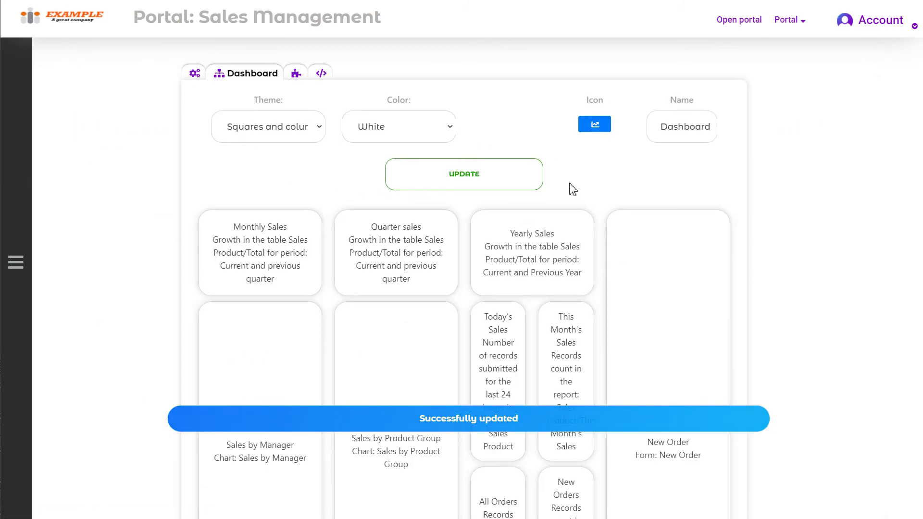
- Add a widget in an empty slot named Approved Orders with the shopping cart icon
{"action": "scroll", "coordinate": [455, 200], "scroll_direction": "down", "scroll_amount": 7}
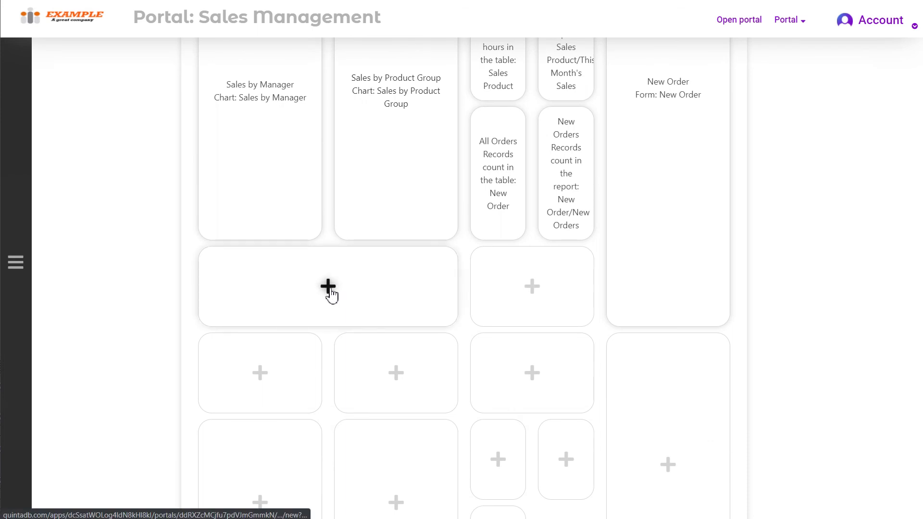
{"action": "left_click", "coordinate": [329, 288]}
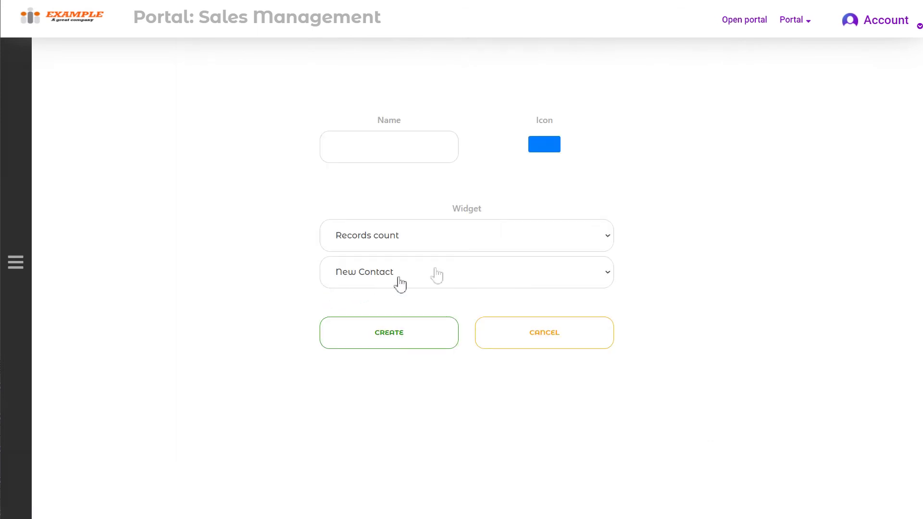
{"action": "left_click", "coordinate": [391, 148]}
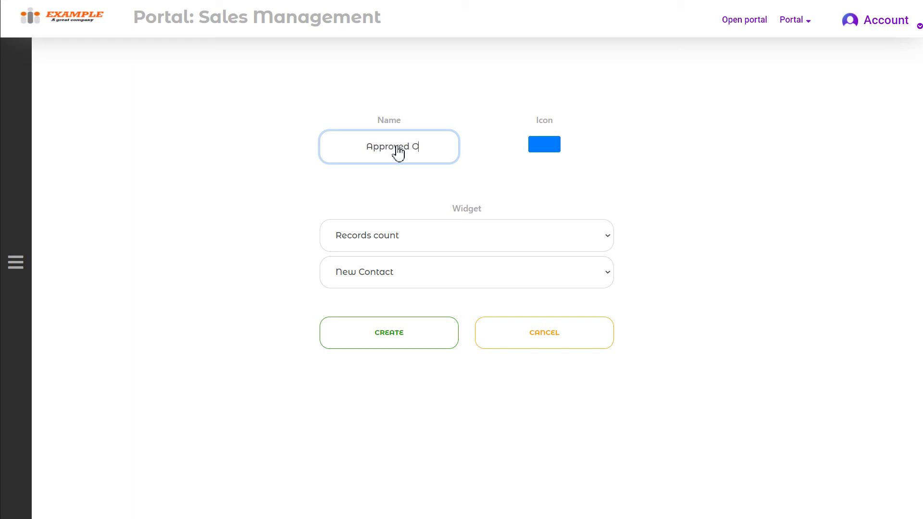
{"action": "left_click", "coordinate": [546, 144]}
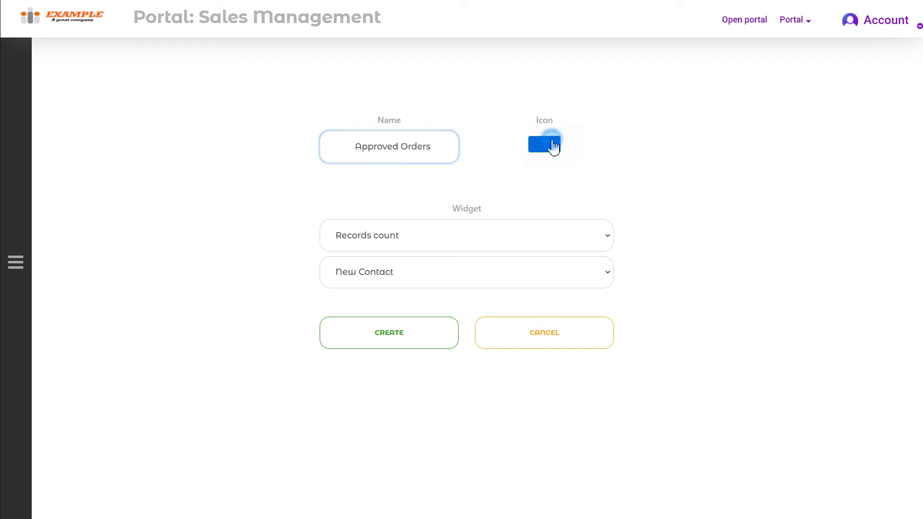
{"action": "left_click", "coordinate": [577, 170]}
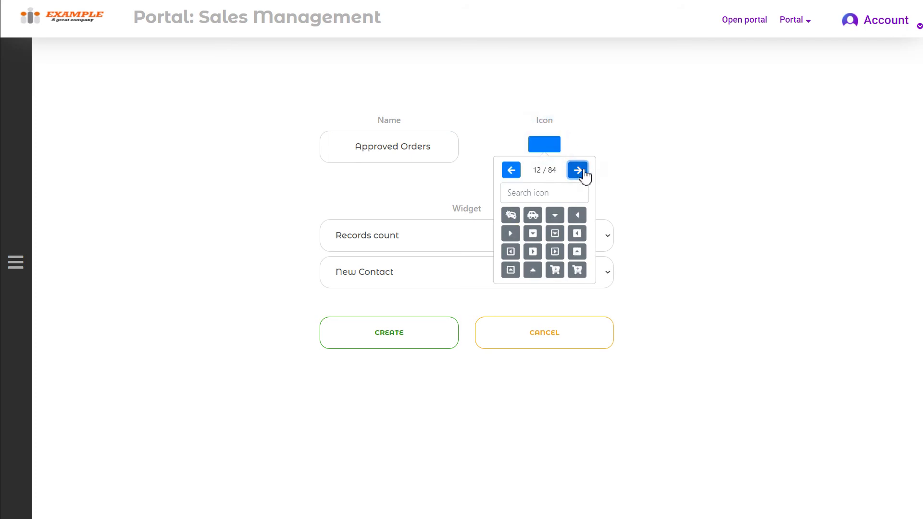
{"action": "left_click", "coordinate": [556, 270]}
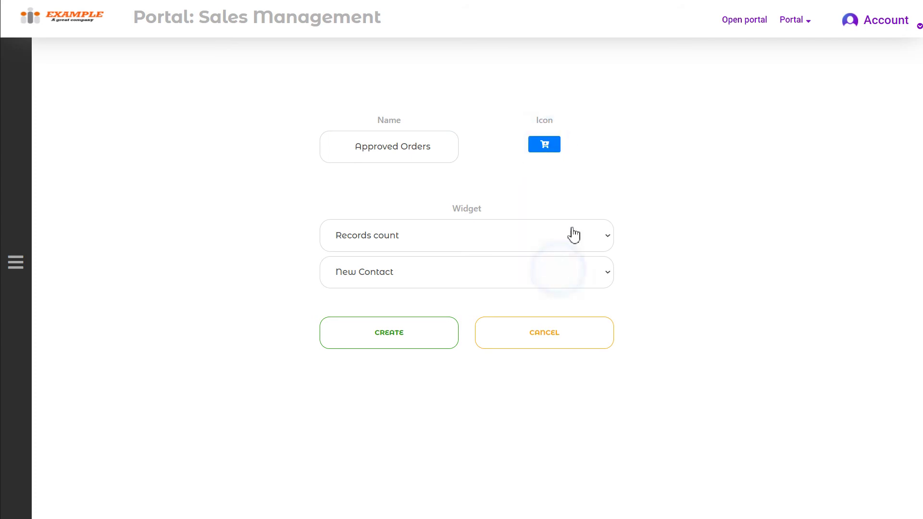
- Make it a Table or Report widget for the Approved Orders report, create it, and open the live portal
{"action": "left_click", "coordinate": [507, 236]}
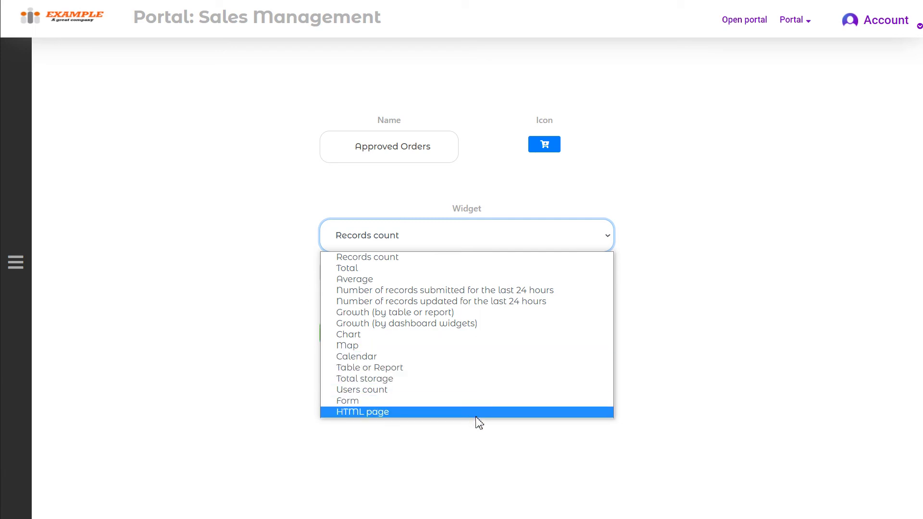
{"action": "left_click", "coordinate": [481, 368]}
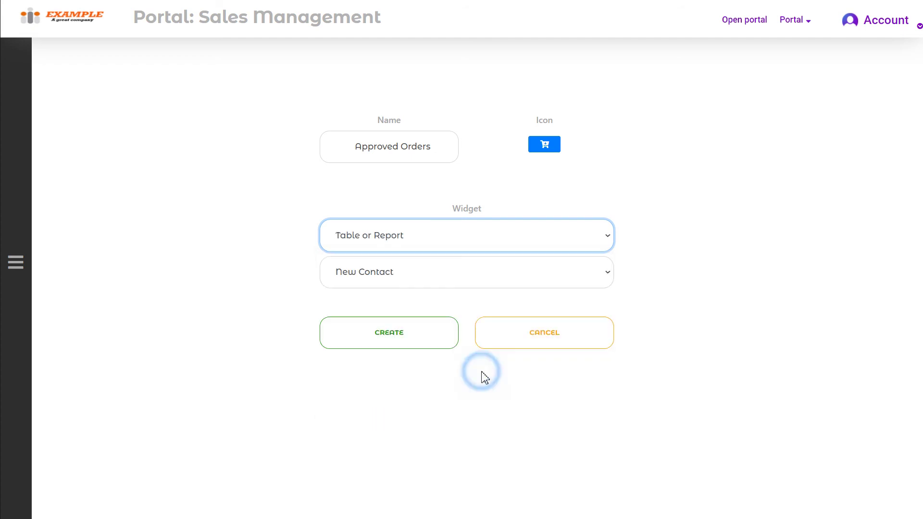
{"action": "left_click", "coordinate": [498, 286]}
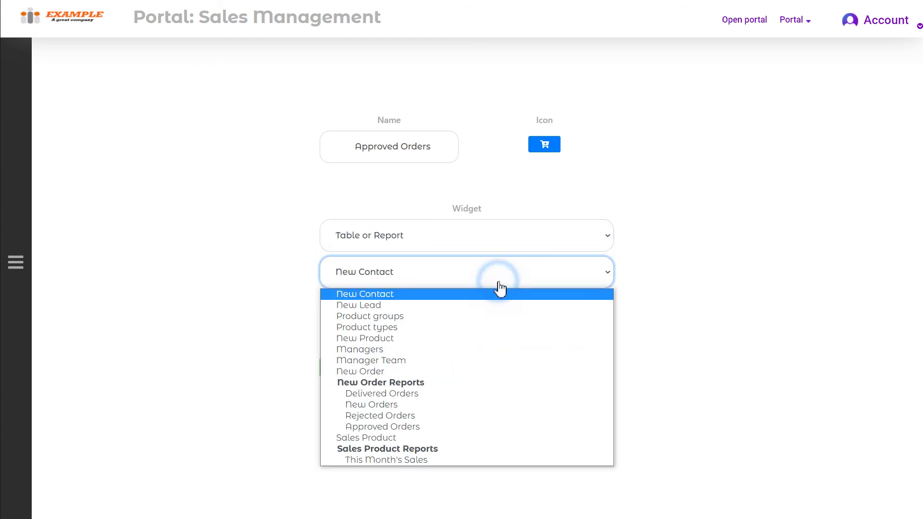
{"action": "left_click", "coordinate": [452, 428]}
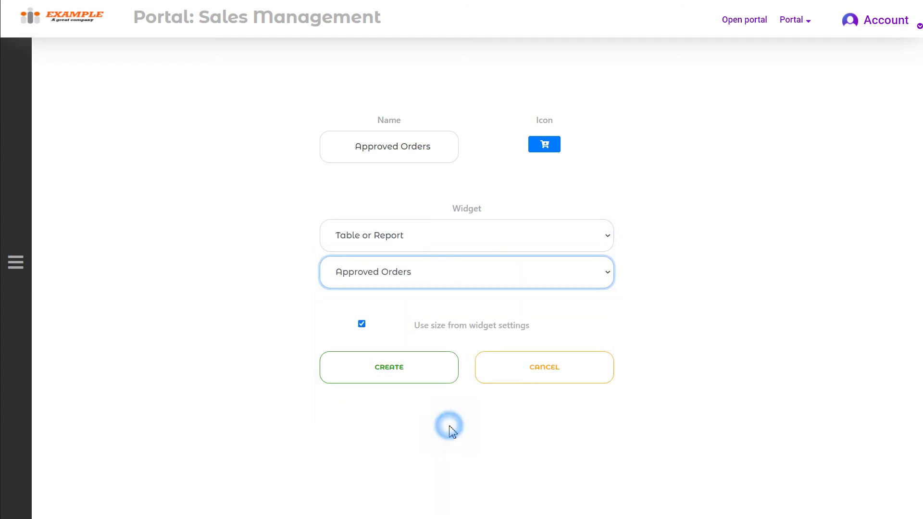
{"action": "left_click", "coordinate": [442, 376]}
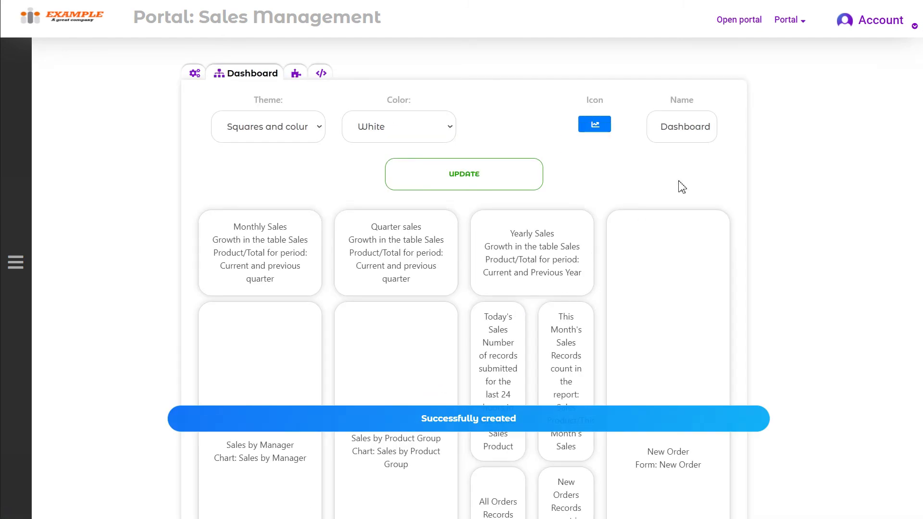
{"action": "left_click", "coordinate": [736, 28]}
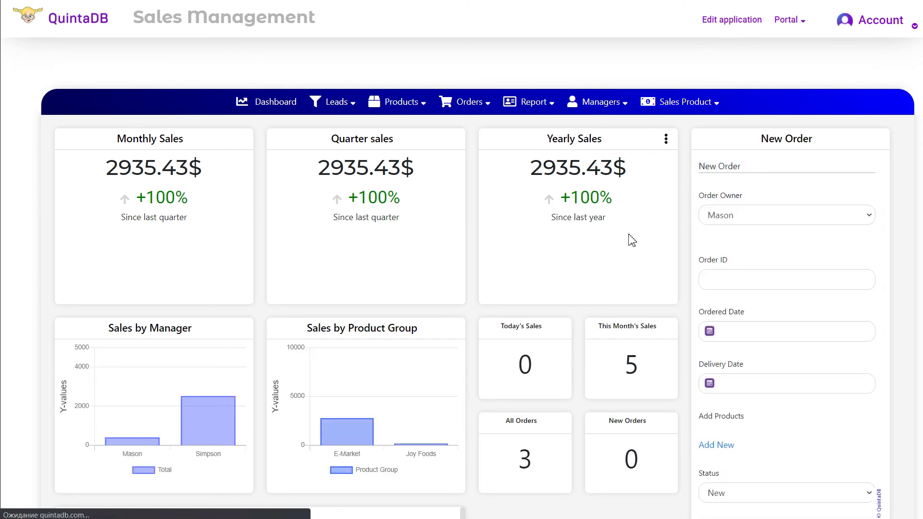
- Scroll the live portal to check the three-order Approved Orders table, then return to portal settings
{"action": "scroll", "coordinate": [625, 239], "scroll_direction": "down", "scroll_amount": 5}
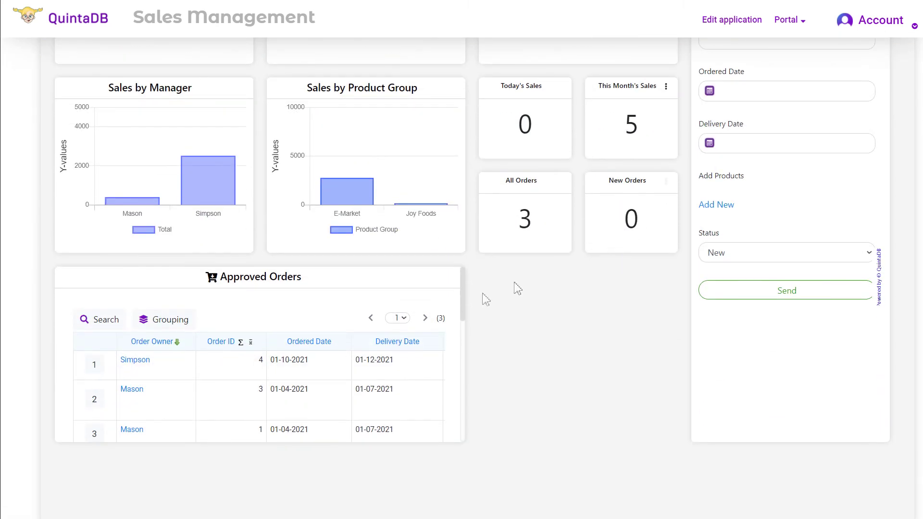
{"action": "scroll", "coordinate": [452, 351], "scroll_direction": "down", "scroll_amount": 2}
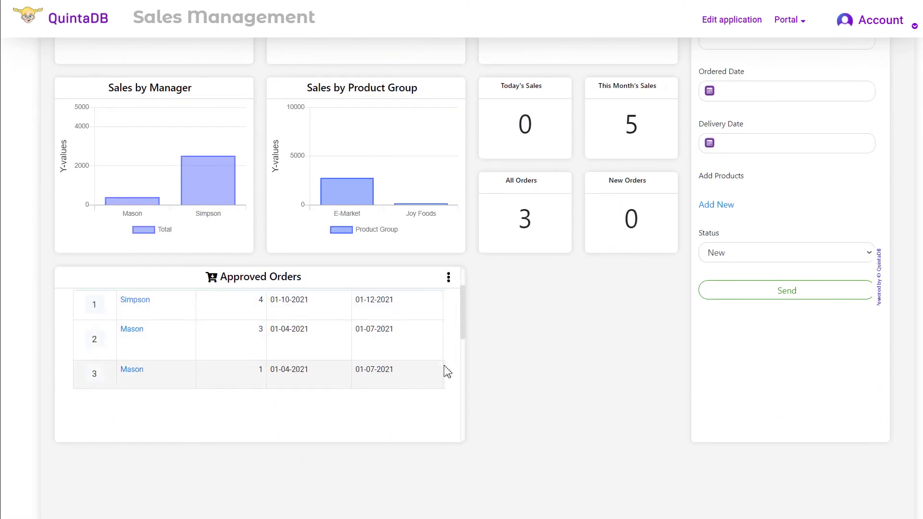
{"action": "scroll", "coordinate": [445, 372], "scroll_direction": "up", "scroll_amount": 2}
{"action": "scroll", "coordinate": [593, 383], "scroll_direction": "up", "scroll_amount": 5}
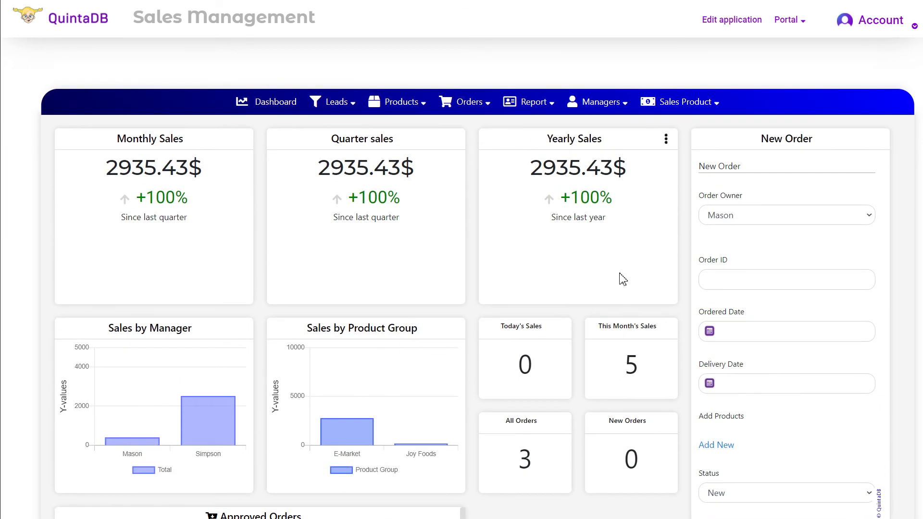
{"action": "left_click", "coordinate": [785, 18]}
- Switch the portal theme to Professional and apply it
{"action": "left_click", "coordinate": [807, 81]}
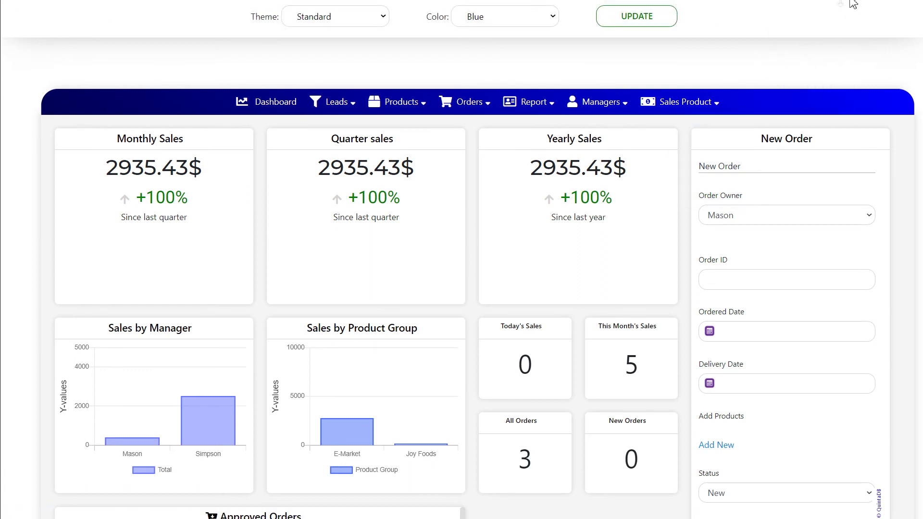
{"action": "left_click", "coordinate": [387, 21]}
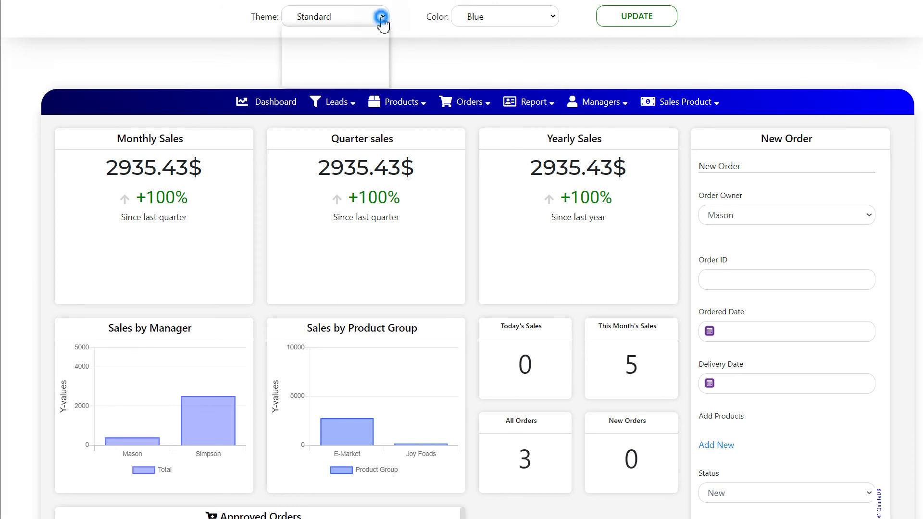
{"action": "left_click", "coordinate": [358, 42]}
{"action": "left_click", "coordinate": [610, 18]}
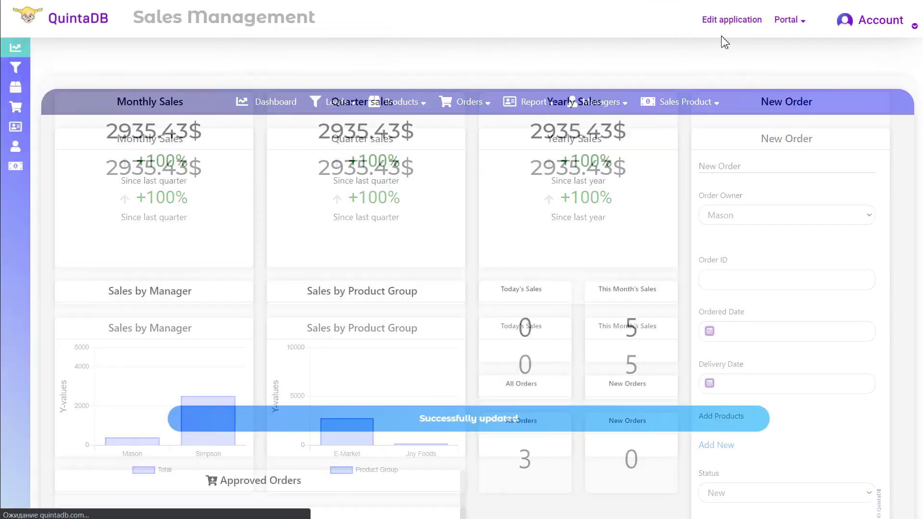
- Change the portal to the Professional opened theme in Orange and apply it
{"action": "left_click", "coordinate": [782, 23]}
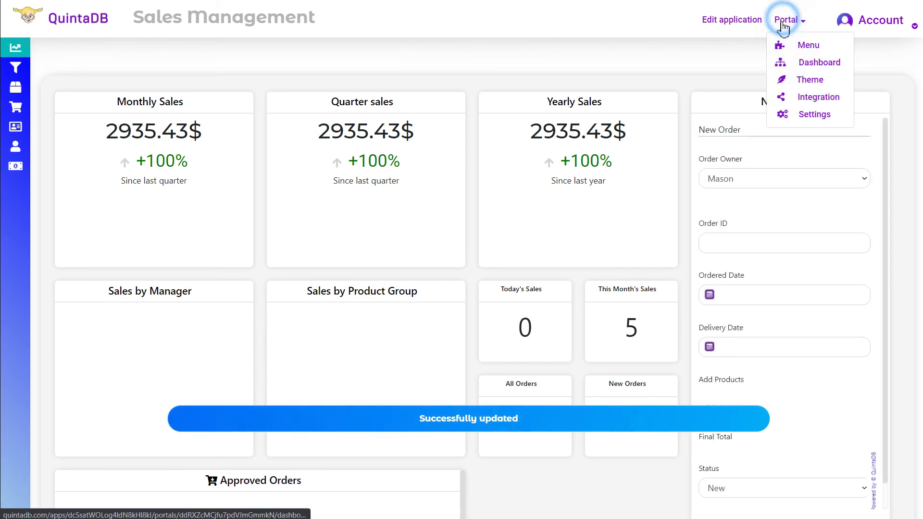
{"action": "left_click", "coordinate": [792, 79]}
{"action": "left_click", "coordinate": [350, 21]}
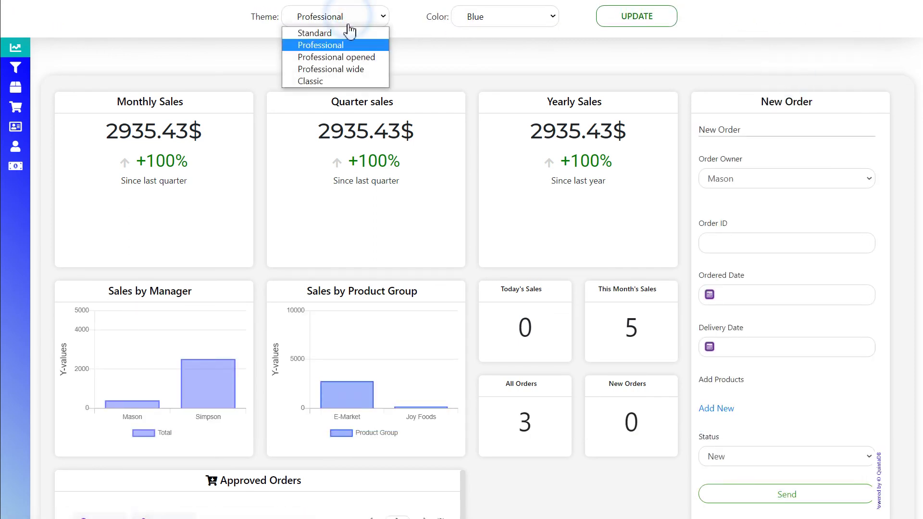
{"action": "left_click", "coordinate": [362, 57]}
{"action": "left_click", "coordinate": [542, 22]}
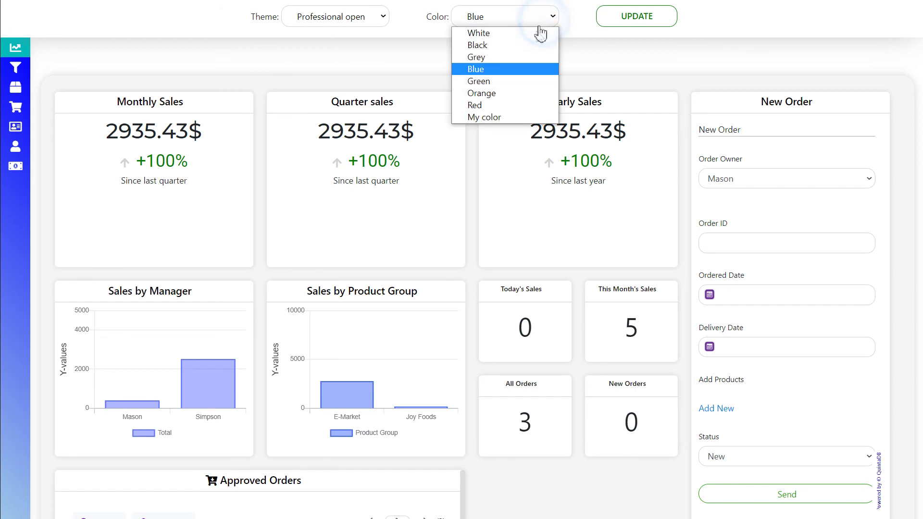
{"action": "left_click", "coordinate": [514, 92]}
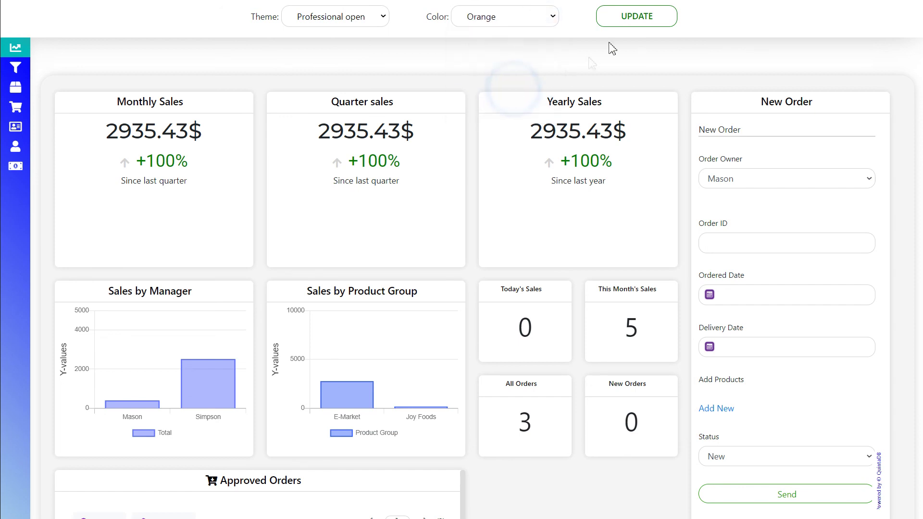
{"action": "left_click", "coordinate": [627, 23]}
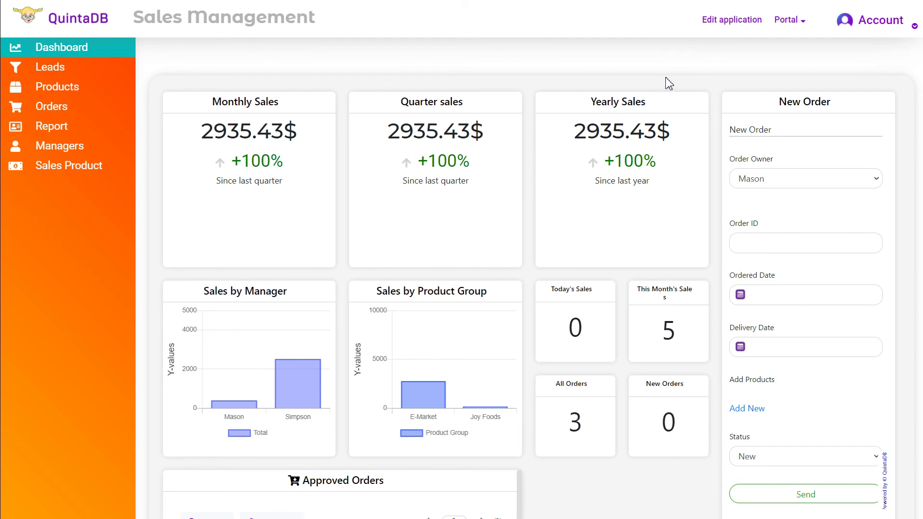
{"action": "left_click", "coordinate": [794, 21]}
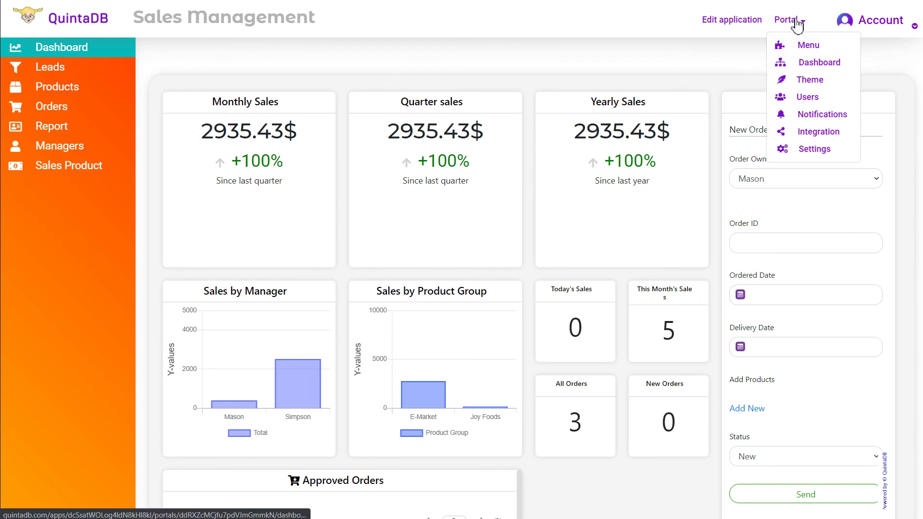
- Start a new Vendors group with access to New Contact, New Lead, Product groups and Product types
{"action": "left_click", "coordinate": [825, 99]}
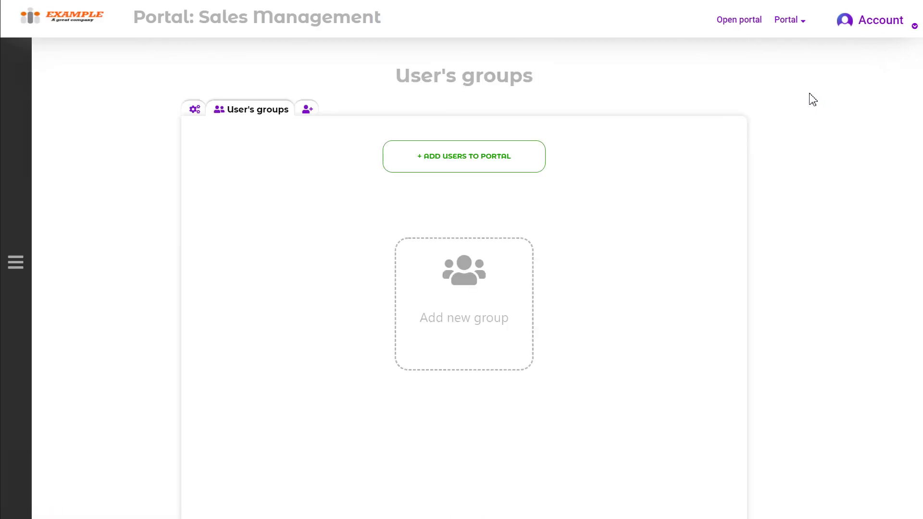
{"action": "left_click", "coordinate": [500, 316]}
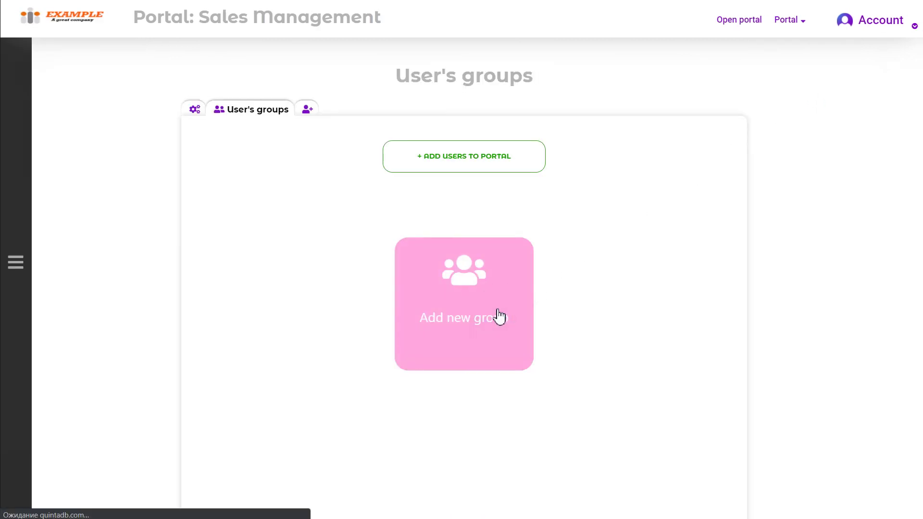
{"action": "left_click", "coordinate": [468, 155]}
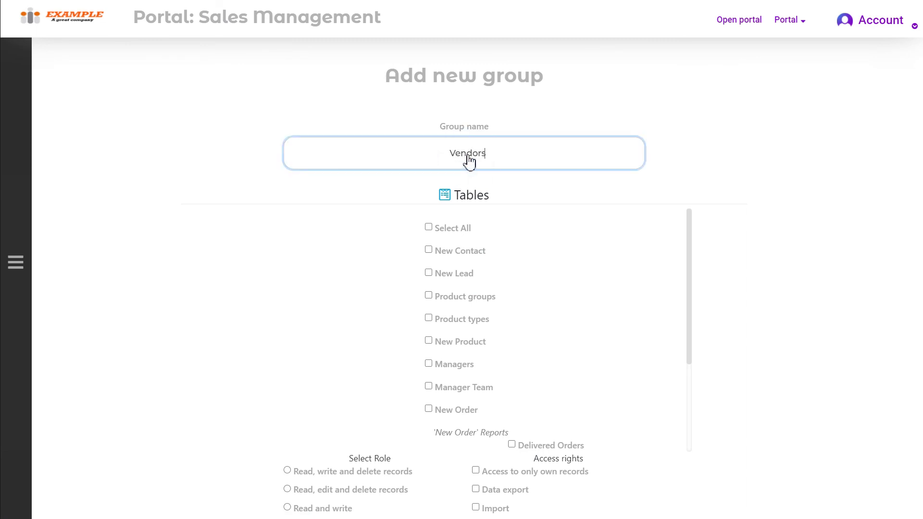
{"action": "left_click", "coordinate": [476, 254]}
{"action": "left_click", "coordinate": [459, 275]}
{"action": "left_click", "coordinate": [456, 297]}
{"action": "left_click", "coordinate": [455, 319]}
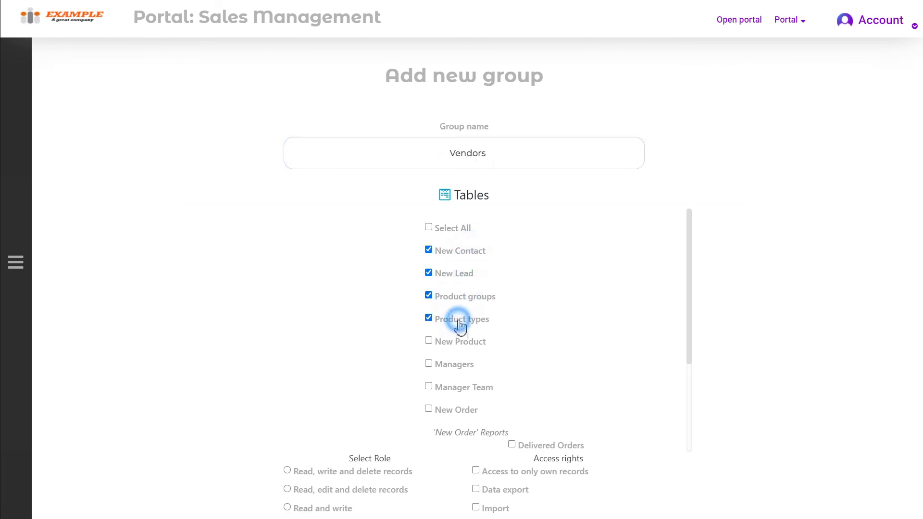
{"action": "scroll", "coordinate": [497, 332], "scroll_direction": "down", "scroll_amount": 6}
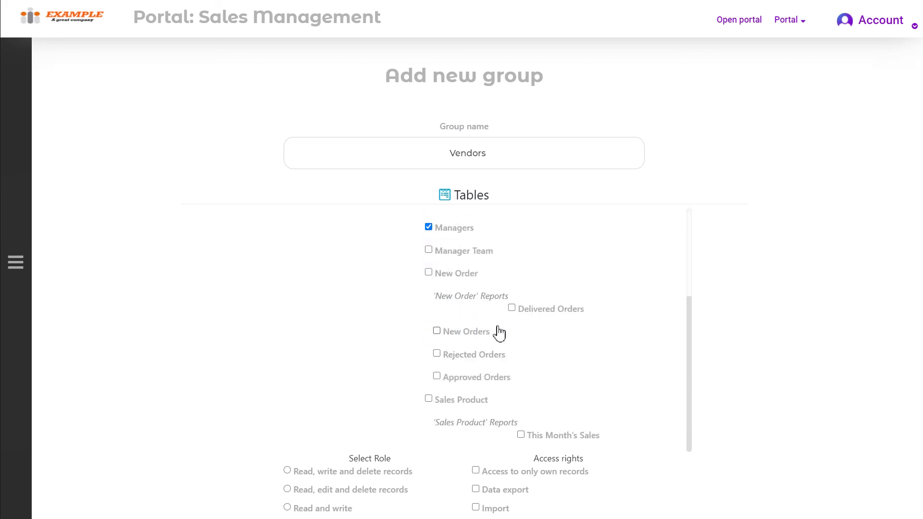
- Give the group the New, Rejected, Approved and Delivered Orders reports
{"action": "left_click", "coordinate": [467, 150]}
{"action": "left_click", "coordinate": [464, 174]}
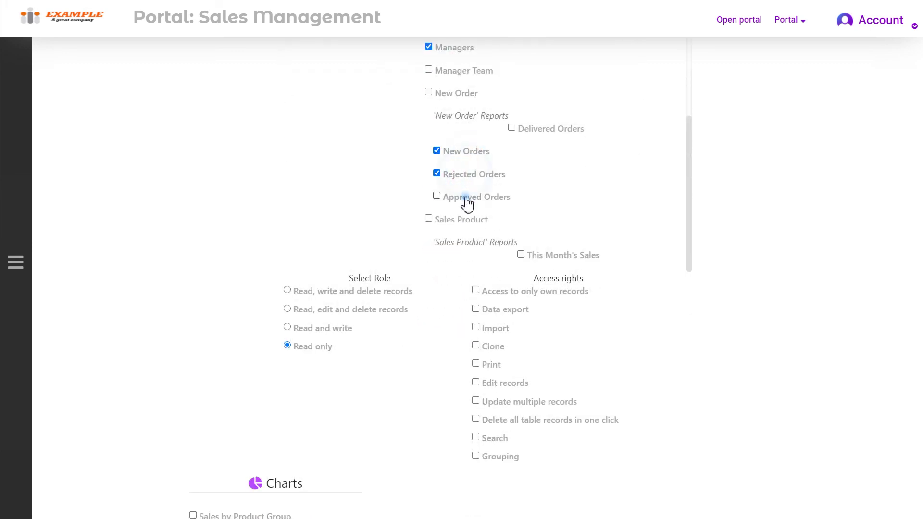
{"action": "left_click", "coordinate": [463, 197]}
{"action": "left_click", "coordinate": [533, 126]}
{"action": "scroll", "coordinate": [382, 250], "scroll_direction": "down", "scroll_amount": 1}
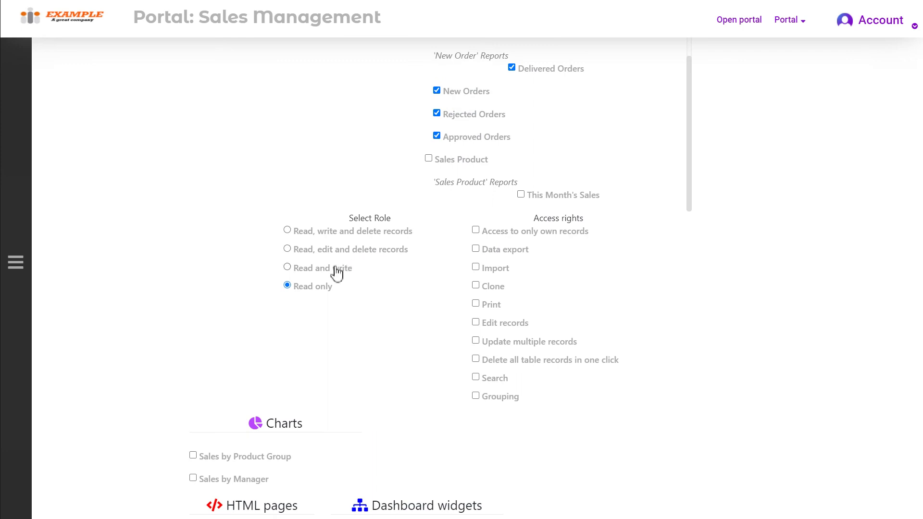
- Grant read, edit and delete rights plus export, clone, import, own-records, bulk-update and delete-all options
{"action": "left_click", "coordinate": [345, 249]}
{"action": "left_click", "coordinate": [497, 250]}
{"action": "left_click", "coordinate": [495, 287]}
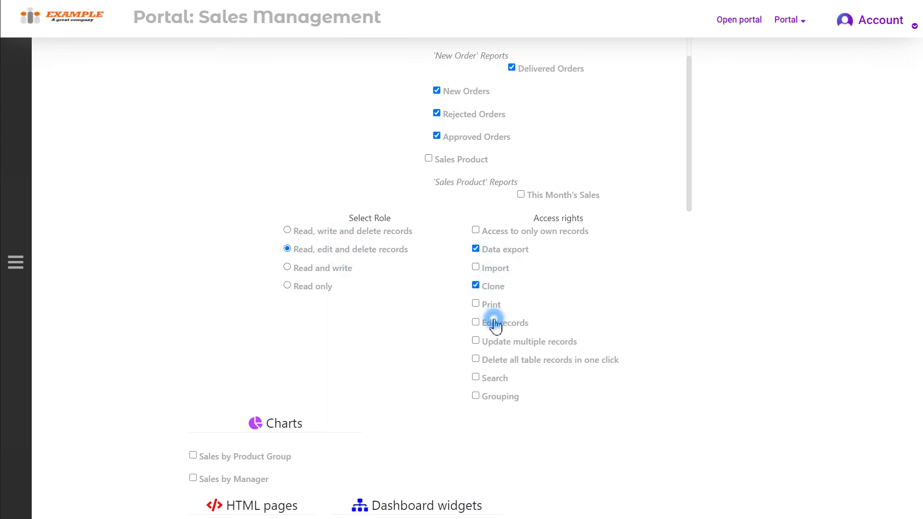
{"action": "left_click", "coordinate": [495, 269]}
{"action": "left_click", "coordinate": [505, 232]}
{"action": "left_click", "coordinate": [502, 342]}
{"action": "left_click", "coordinate": [500, 360]}
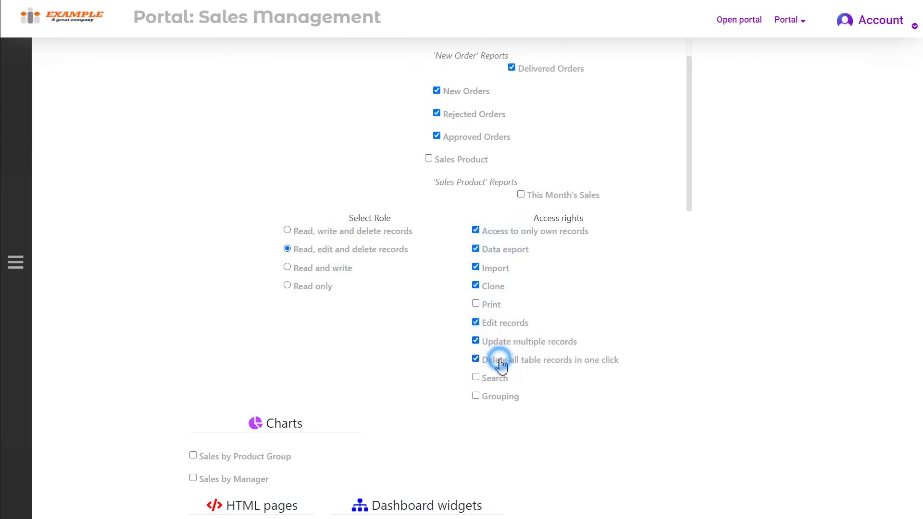
- Add the Sales by Product Group and Sales by Manager charts, The Note and all widgets, then create the group
{"action": "scroll", "coordinate": [277, 239], "scroll_direction": "down", "scroll_amount": 4}
{"action": "left_click", "coordinate": [269, 217]}
{"action": "left_click", "coordinate": [258, 238]}
{"action": "scroll", "coordinate": [342, 233], "scroll_direction": "down", "scroll_amount": 1}
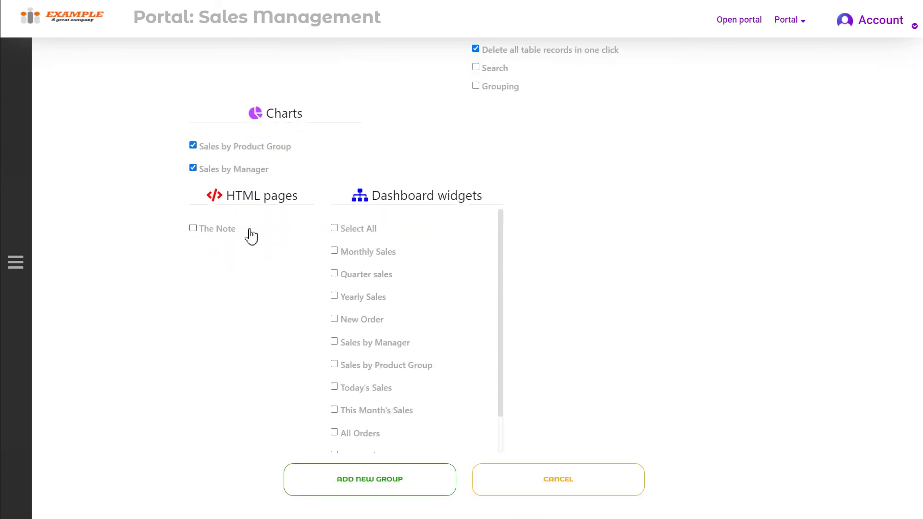
{"action": "left_click", "coordinate": [226, 229]}
{"action": "left_click", "coordinate": [363, 230]}
{"action": "scroll", "coordinate": [480, 408], "scroll_direction": "down", "scroll_amount": 1}
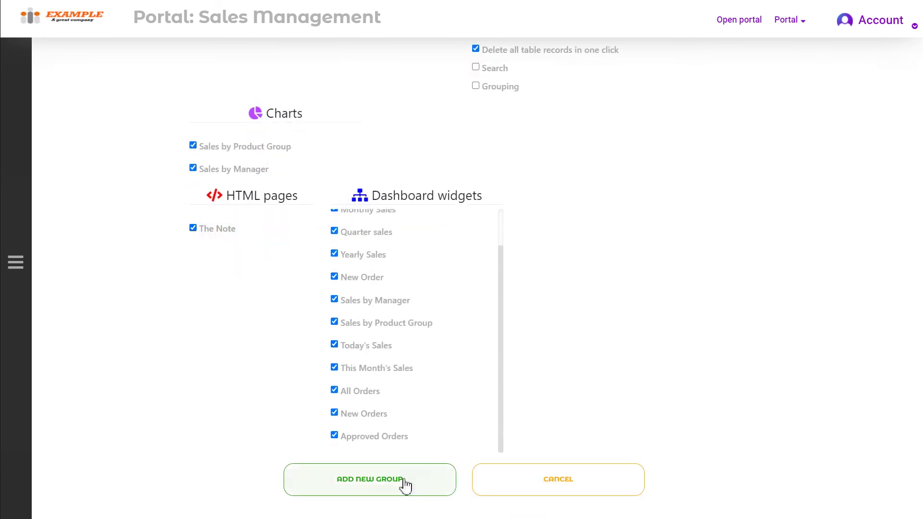
{"action": "left_click", "coordinate": [406, 483]}
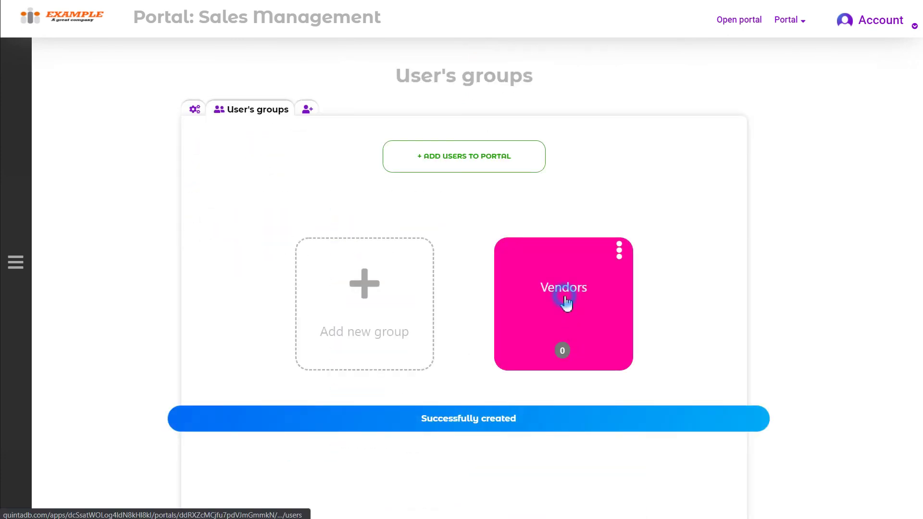
- Open the Vendors group's add-users view, then the portal settings and its share links
{"action": "left_click", "coordinate": [566, 303]}
{"action": "left_click", "coordinate": [503, 293]}
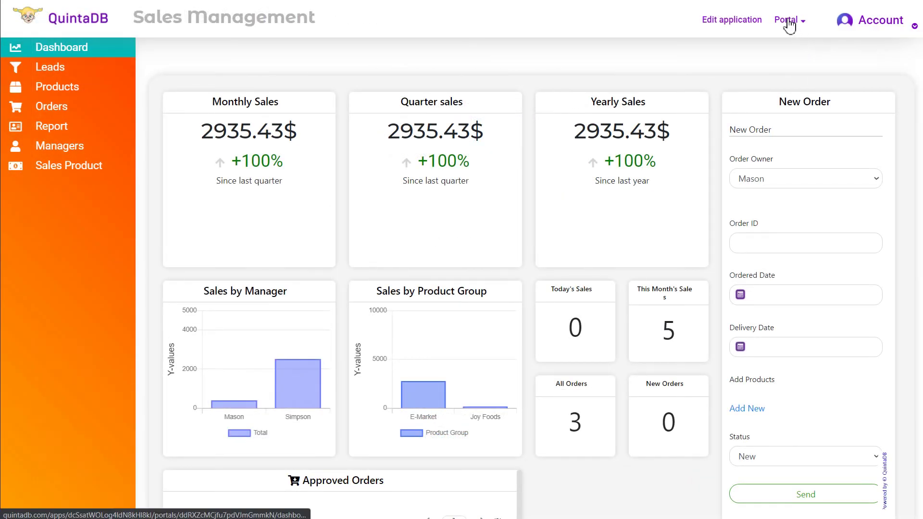
{"action": "left_click", "coordinate": [788, 20]}
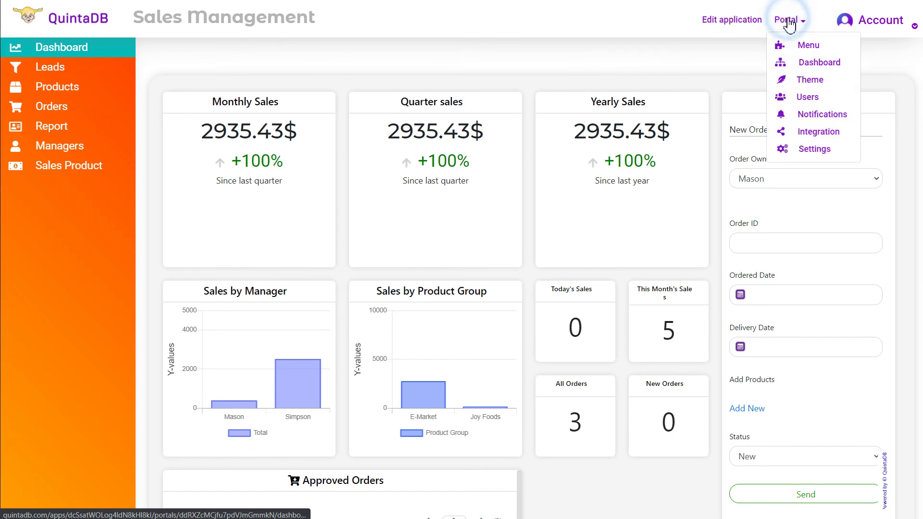
{"action": "left_click", "coordinate": [800, 150]}
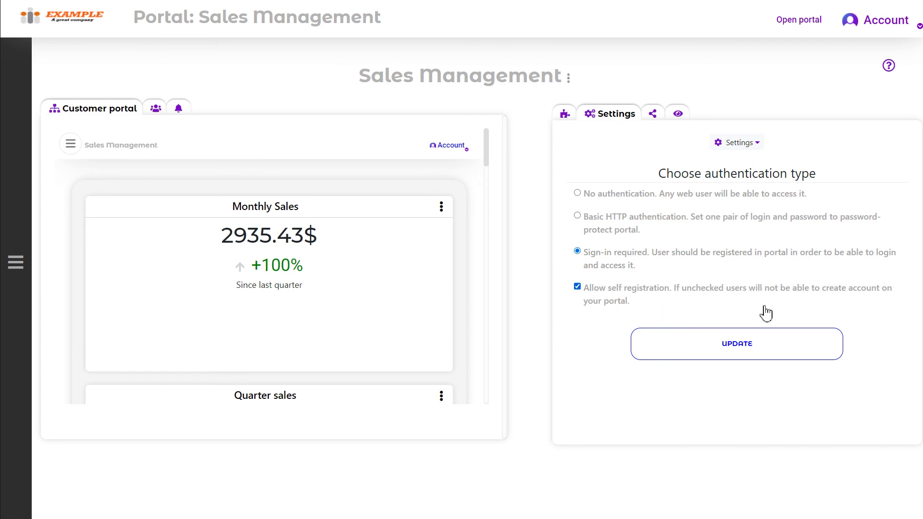
{"action": "left_click", "coordinate": [663, 117]}
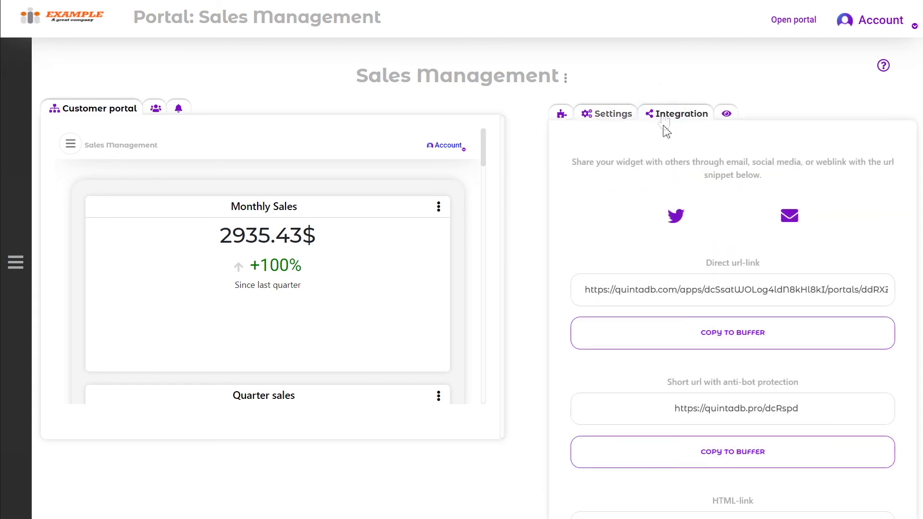
- Scroll through the direct link, HTML link and iframe embed code sections of the Integration panel
{"action": "scroll", "coordinate": [744, 213], "scroll_direction": "down", "scroll_amount": 4}
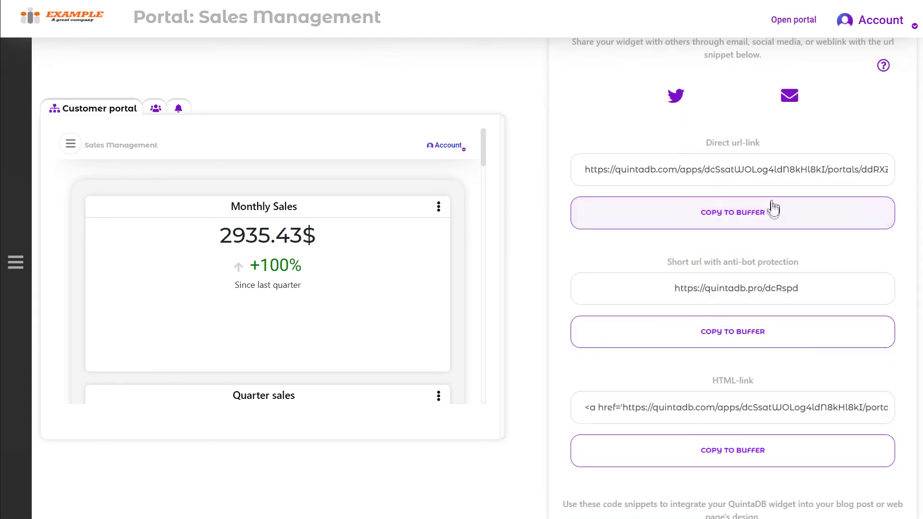
{"action": "scroll", "coordinate": [776, 222], "scroll_direction": "down", "scroll_amount": 5}
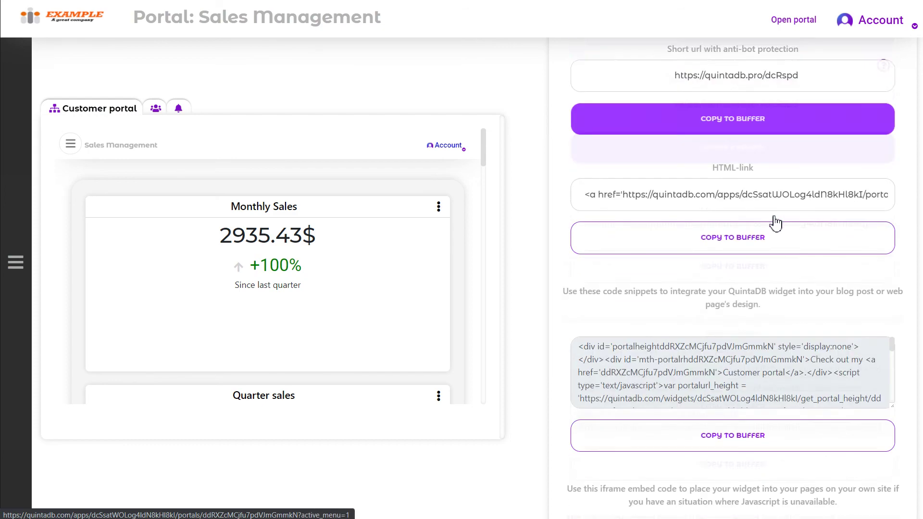
{"action": "scroll", "coordinate": [775, 222], "scroll_direction": "down", "scroll_amount": 2}
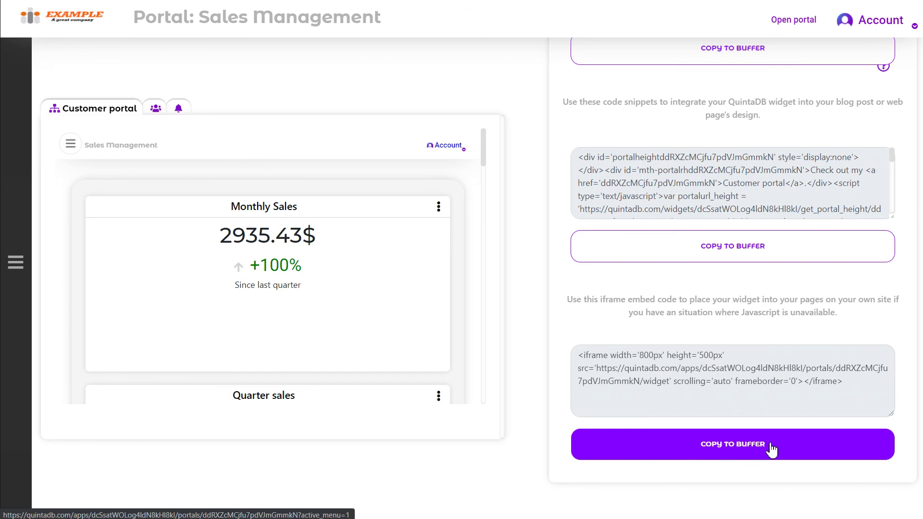
- Open Support's For developers REST API help and read down to the Zapier article's API-key step
{"action": "left_click", "coordinate": [861, 23]}
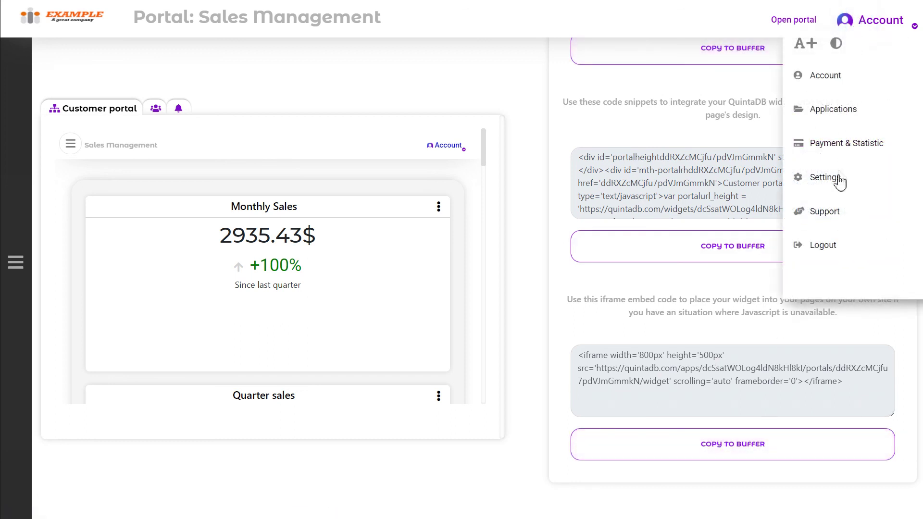
{"action": "left_click", "coordinate": [820, 214]}
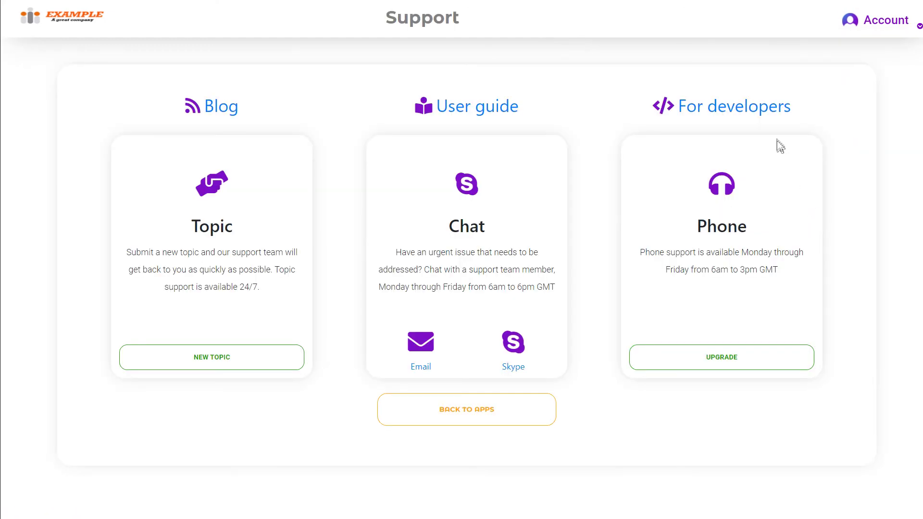
{"action": "left_click", "coordinate": [719, 109]}
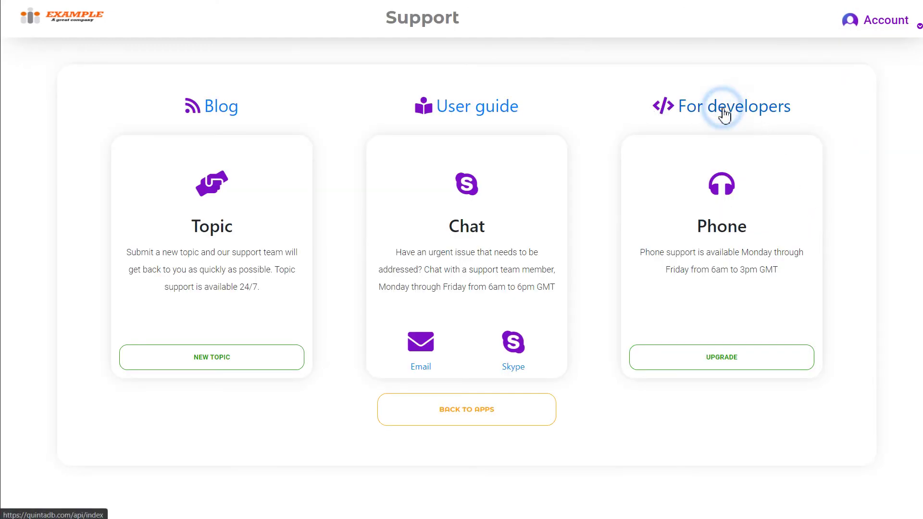
{"action": "scroll", "coordinate": [836, 187], "scroll_direction": "down", "scroll_amount": 9}
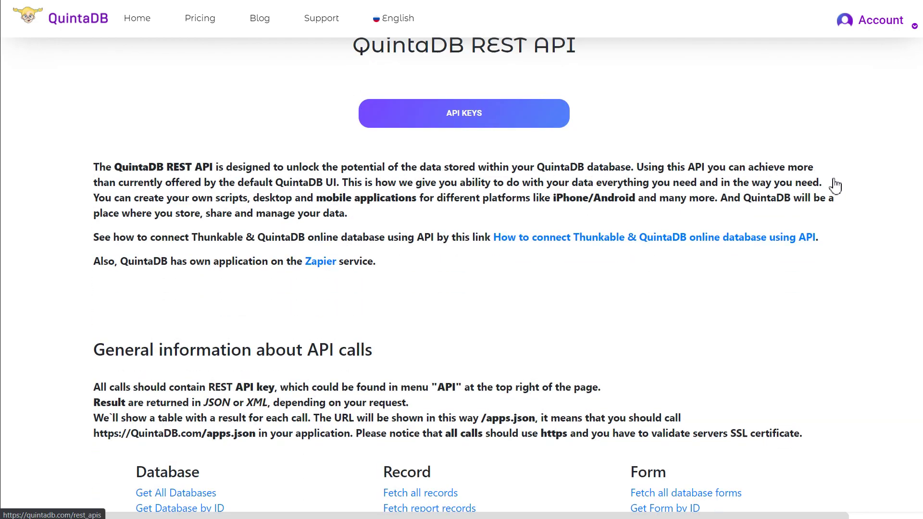
{"action": "scroll", "coordinate": [837, 185], "scroll_direction": "down", "scroll_amount": 11}
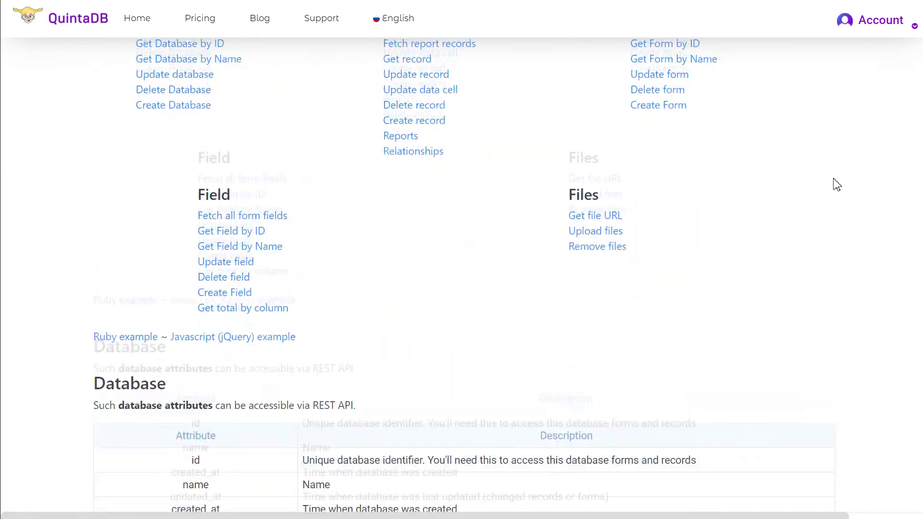
{"action": "scroll", "coordinate": [837, 185], "scroll_direction": "down", "scroll_amount": 5}
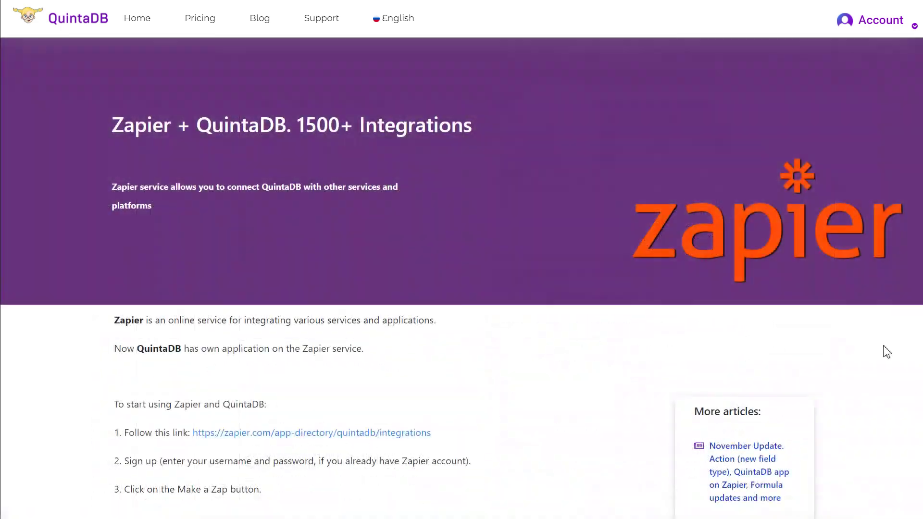
{"action": "scroll", "coordinate": [886, 351], "scroll_direction": "down", "scroll_amount": 3}
{"action": "scroll", "coordinate": [888, 352], "scroll_direction": "down", "scroll_amount": 9}
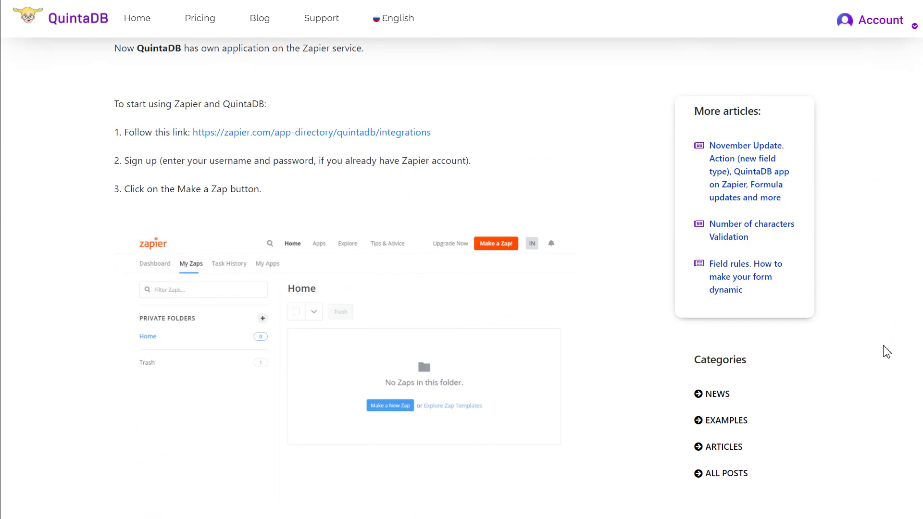
{"action": "scroll", "coordinate": [887, 352], "scroll_direction": "down", "scroll_amount": 13}
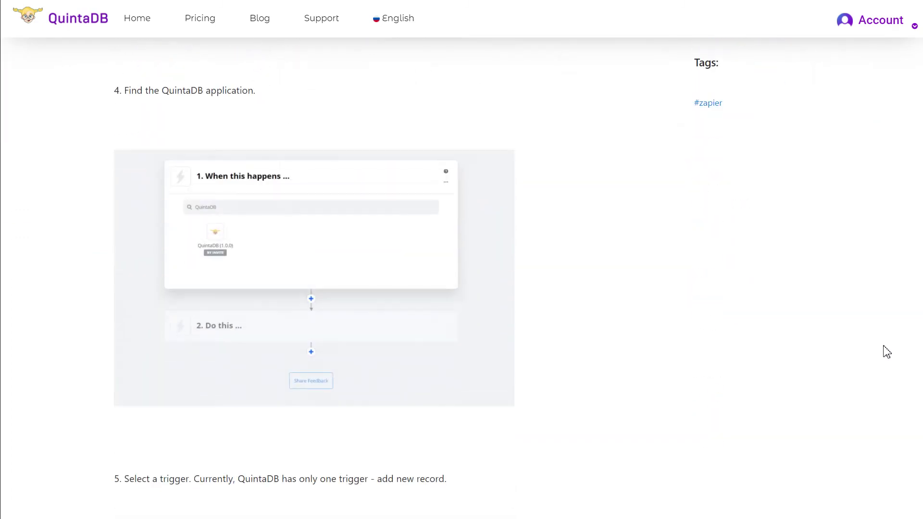
{"action": "scroll", "coordinate": [887, 353], "scroll_direction": "down", "scroll_amount": 9}
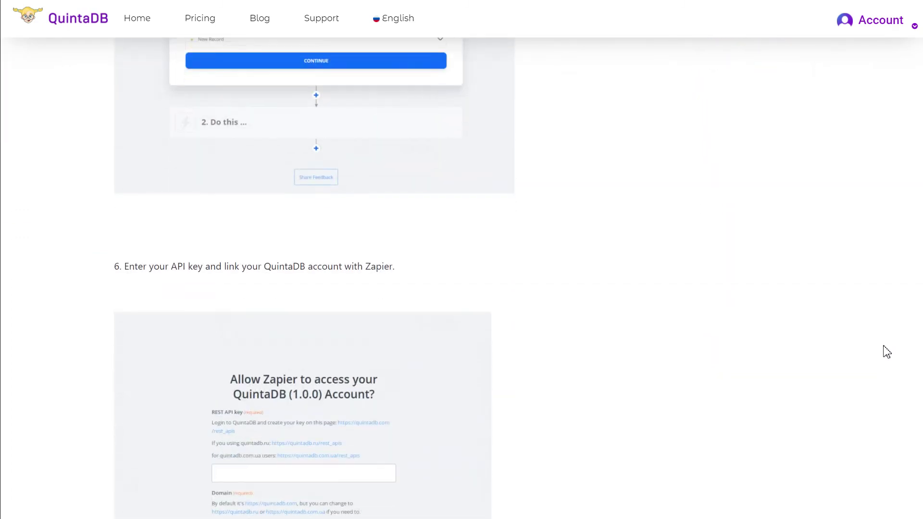